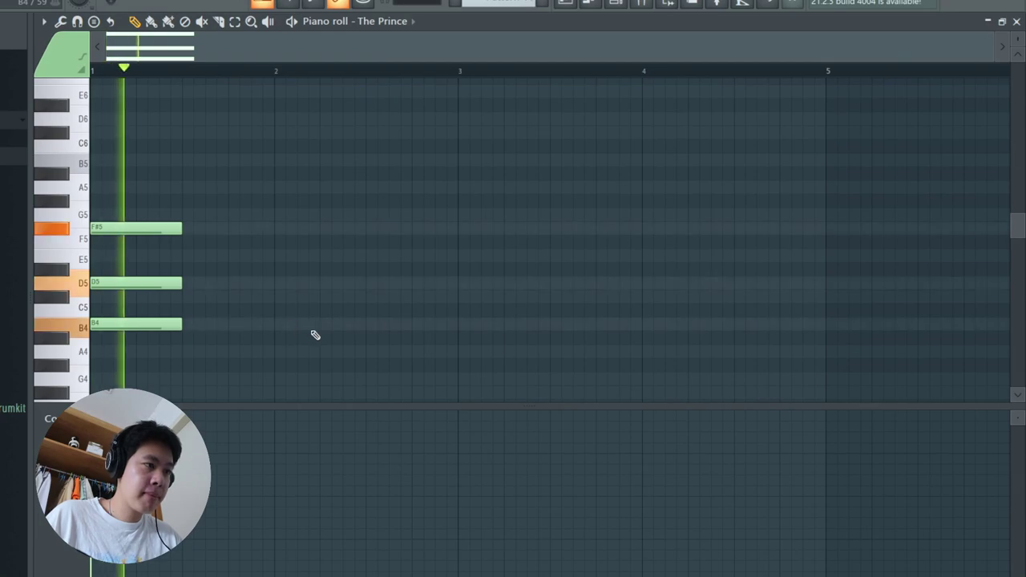
# Copy the B4, D5 and F#5 chord from bar 1 into the start of bar 2.
pyautogui.hotkey('ctrl', 'a')
pyautogui.hotkey('ctrl', 'c')
pyautogui.moveTo(277, 73); pyautogui.dragTo(412, 76)
pyautogui.hotkey('ctrl', 'v')
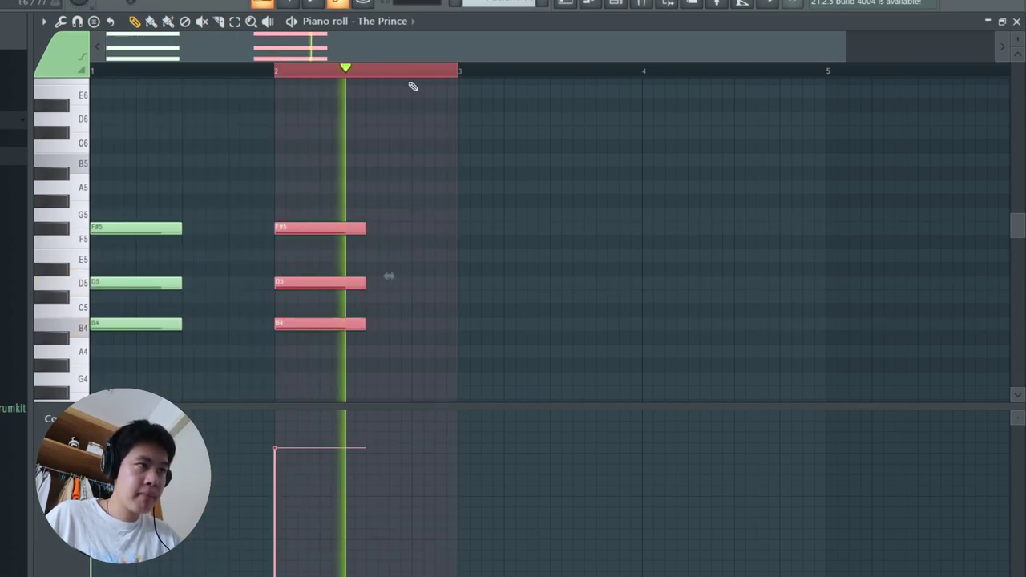
pyautogui.hotkey('ctrl', 'd')
# Duplicate the chords of bars 1 and 2 into bars 3 and 4.
pyautogui.press('space')
pyautogui.hotkey('ctrl', 'a')
pyautogui.hotkey('ctrl', 'b')
pyautogui.hotkey('ctrl', 'd')
# Rework the bar 3 chord into C#5, F#5 and A5, trying other voicings along the way.
pyautogui.click(481, 272)
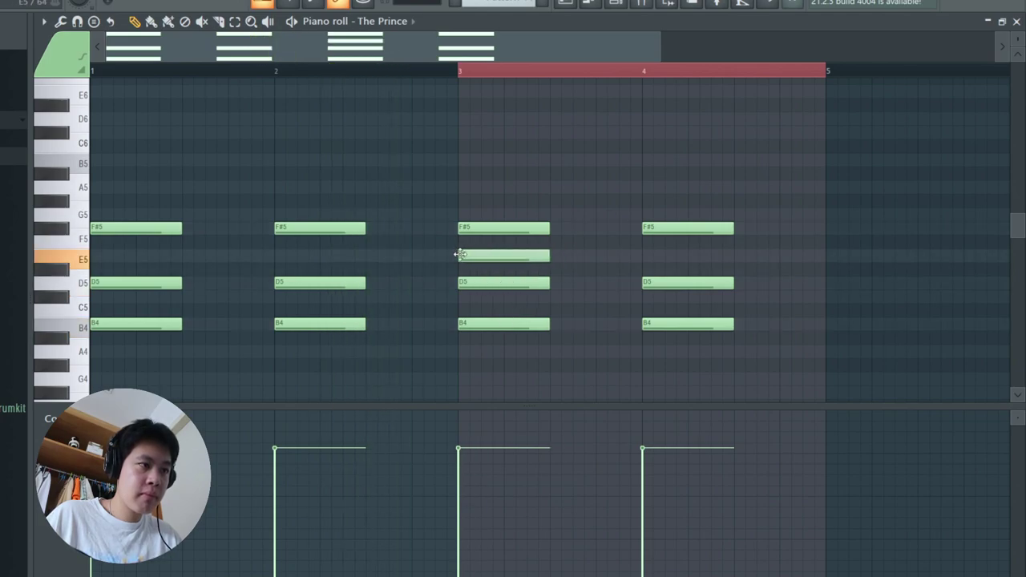
pyautogui.click(489, 214)
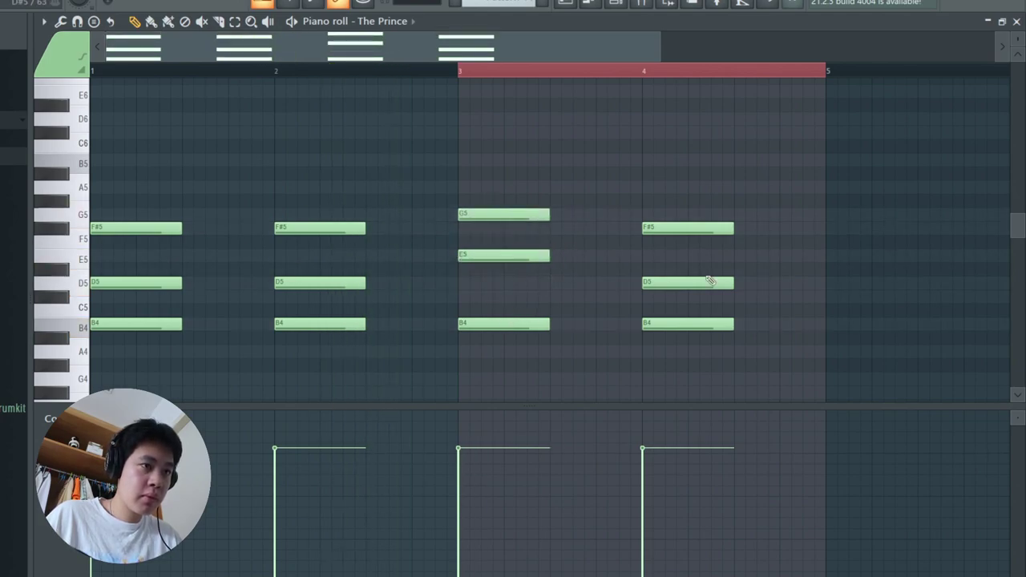
pyautogui.moveTo(511, 257); pyautogui.dragTo(510, 271)
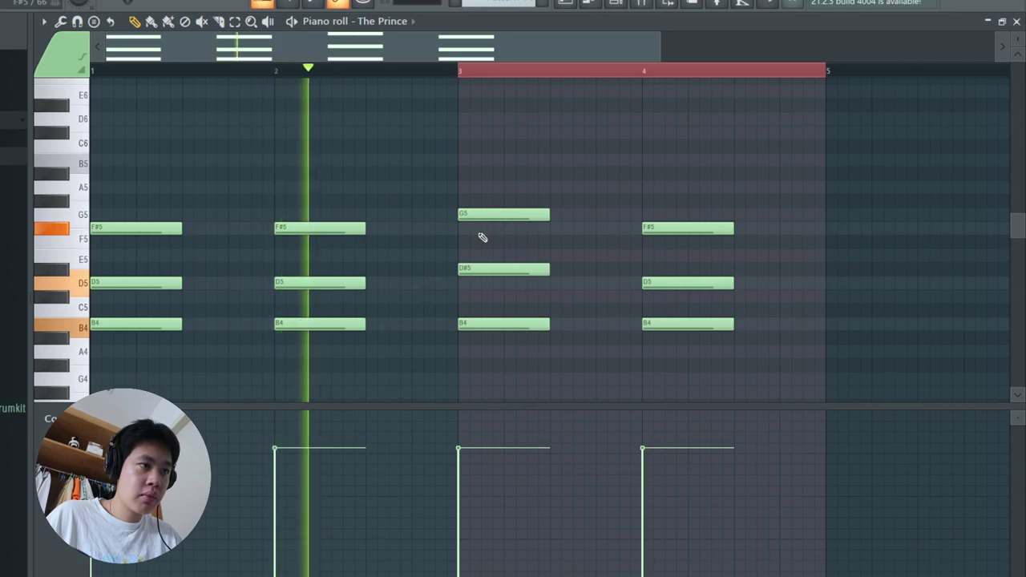
pyautogui.click(481, 231)
pyautogui.rightClick(488, 275)
pyautogui.moveTo(489, 214); pyautogui.dragTo(488, 186)
pyautogui.click(488, 131)
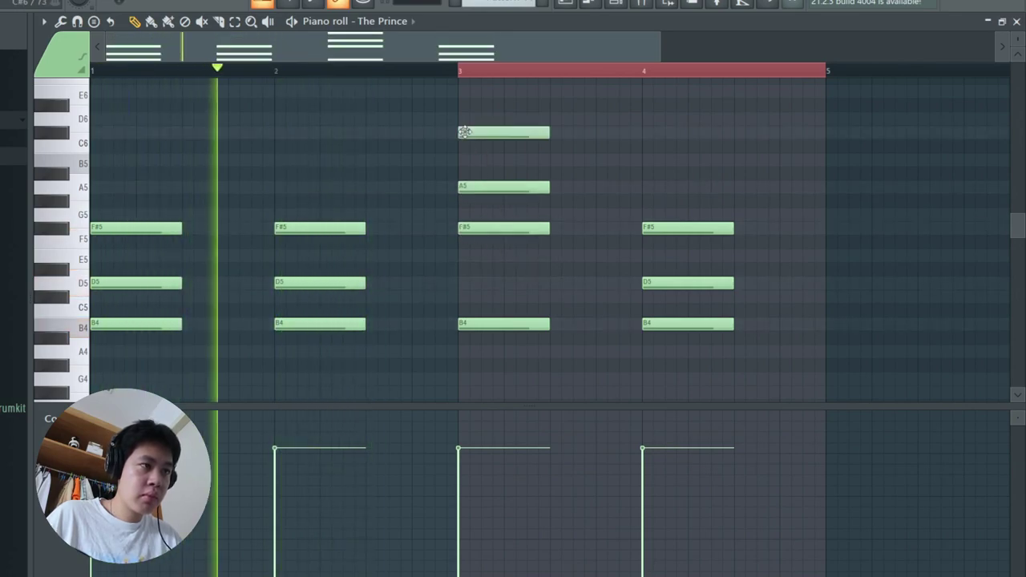
pyautogui.rightClick(502, 321)
pyautogui.moveTo(504, 99); pyautogui.dragTo(505, 153)
pyautogui.hotkey('ctrl', 'Down')
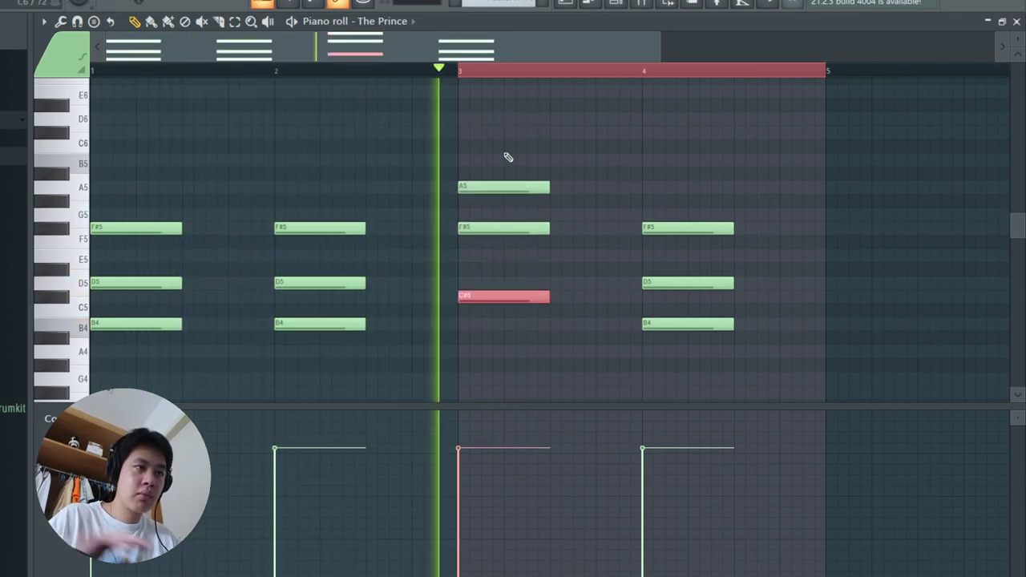
# Change the bar 4 chord to B4, E5 and G5.
pyautogui.moveTo(665, 284); pyautogui.dragTo(669, 214)
pyautogui.rightClick(662, 241)
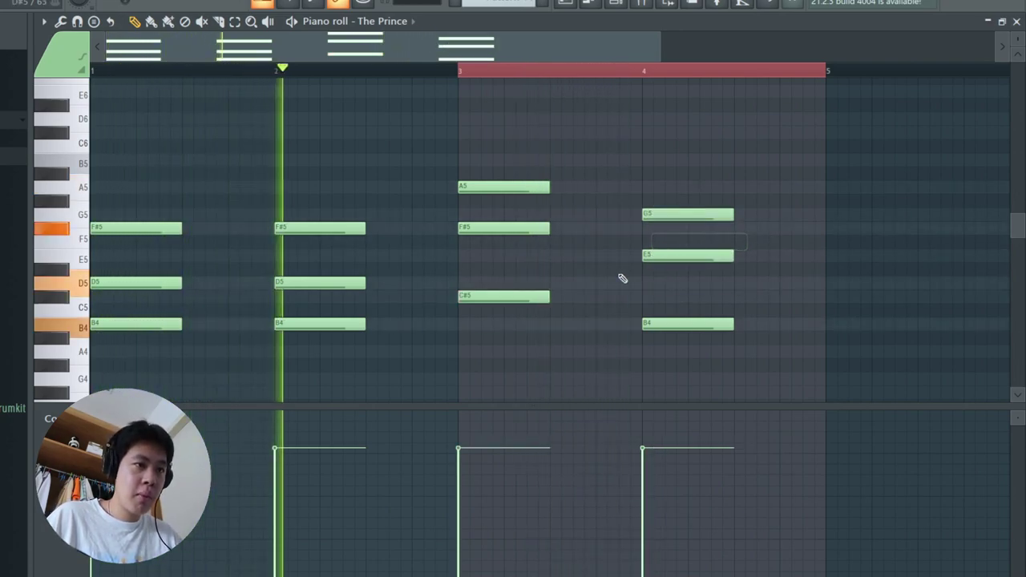
pyautogui.scroll(-2, 551, 305)
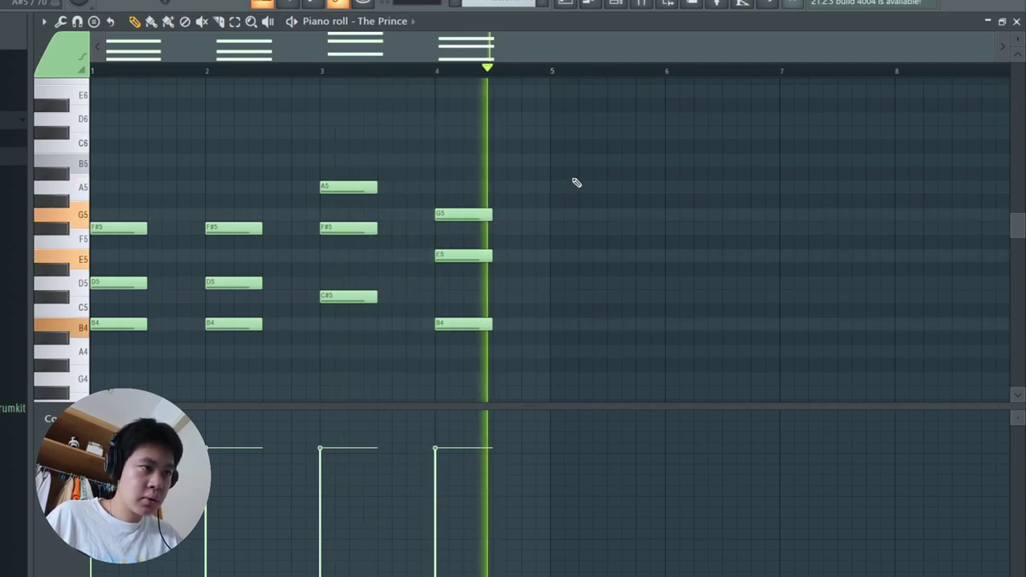
# Duplicate the four-bar chord progression into bars 5 to 8.
pyautogui.press('space')
pyautogui.hotkey('ctrl', 'a')
pyautogui.hotkey('ctrl', 'b')
pyautogui.hotkey('ctrl', 'd')
pyautogui.press('space')
pyautogui.scroll(-2, 553, 105)
pyautogui.press('space')
pyautogui.scroll(2, 66, 218)
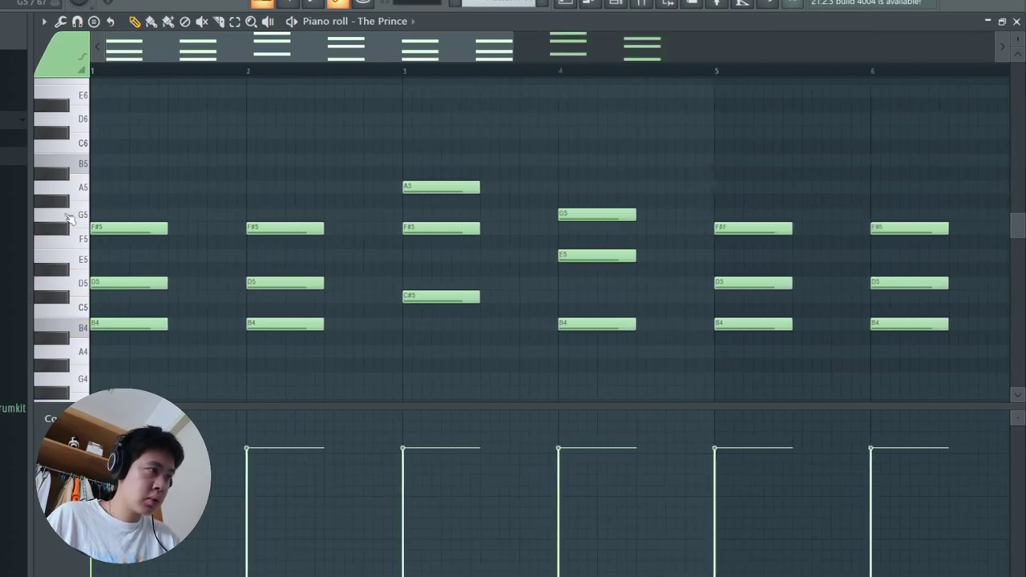
# Add short melody notes B5 and D6 above the bar 1 chord and an A5 at the bar's end, trying C#6 between them.
pyautogui.click(97, 159)
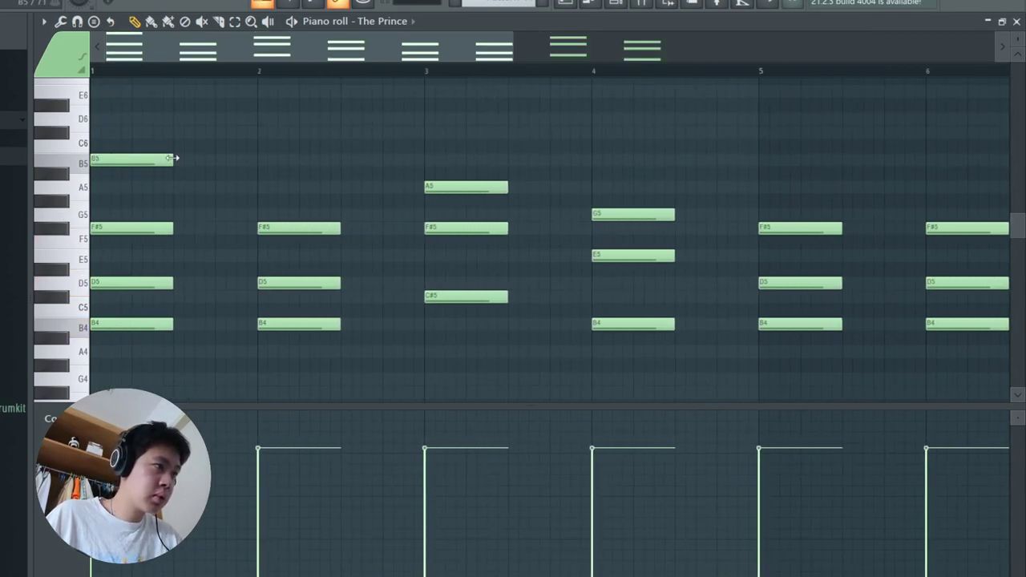
pyautogui.click(139, 119)
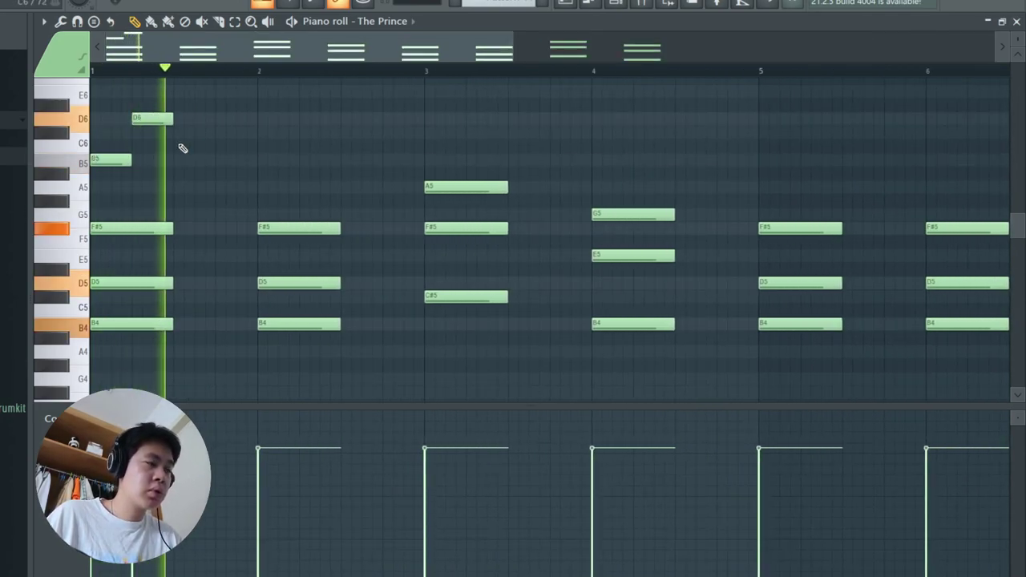
pyautogui.click(181, 132)
pyautogui.moveTo(215, 133); pyautogui.dragTo(237, 137)
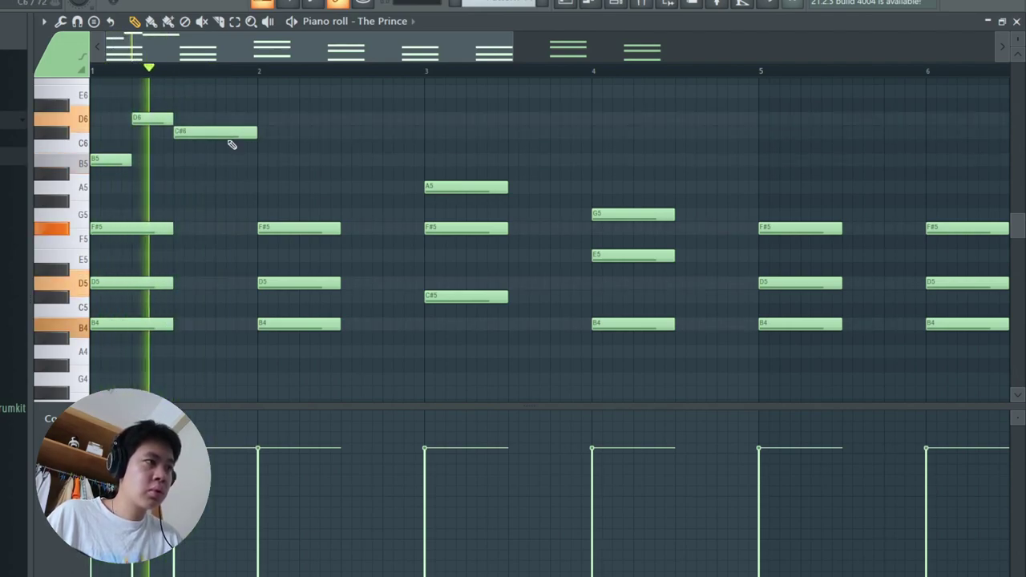
pyautogui.rightClick(227, 136)
pyautogui.moveTo(231, 174); pyautogui.dragTo(264, 188)
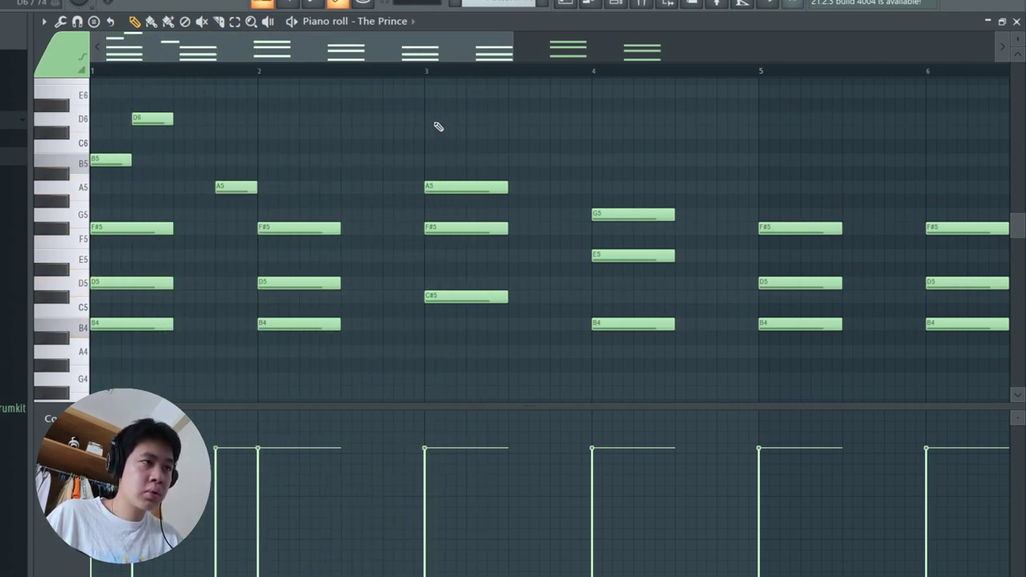
# Change the bar 2 chord to B4, E5 and G5, and delete the bar 3 chord.
pyautogui.scroll(2, 439, 125)
pyautogui.press('space')
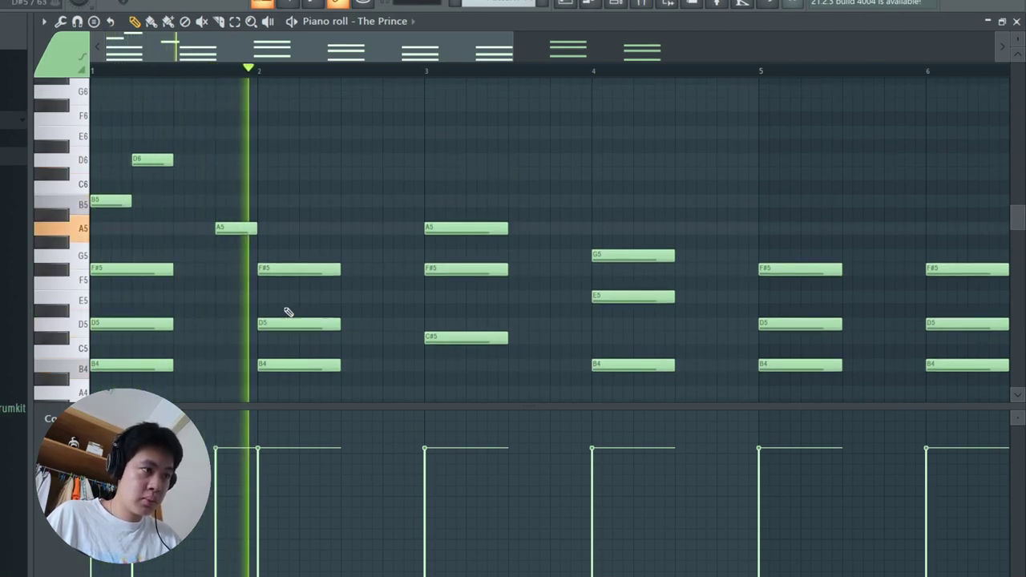
pyautogui.moveTo(272, 268); pyautogui.dragTo(273, 255)
pyautogui.moveTo(527, 195); pyautogui.dragTo(452, 374)
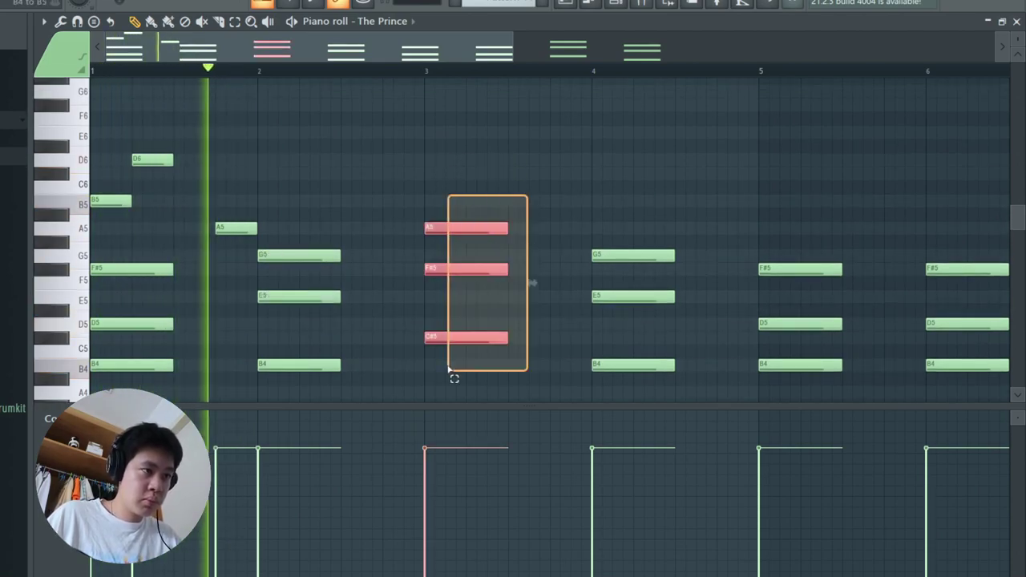
pyautogui.press('Delete')
pyautogui.press('space')
pyautogui.moveTo(200, 249); pyautogui.dragTo(112, 406)
pyautogui.moveTo(170, 146); pyautogui.dragTo(93, 405)
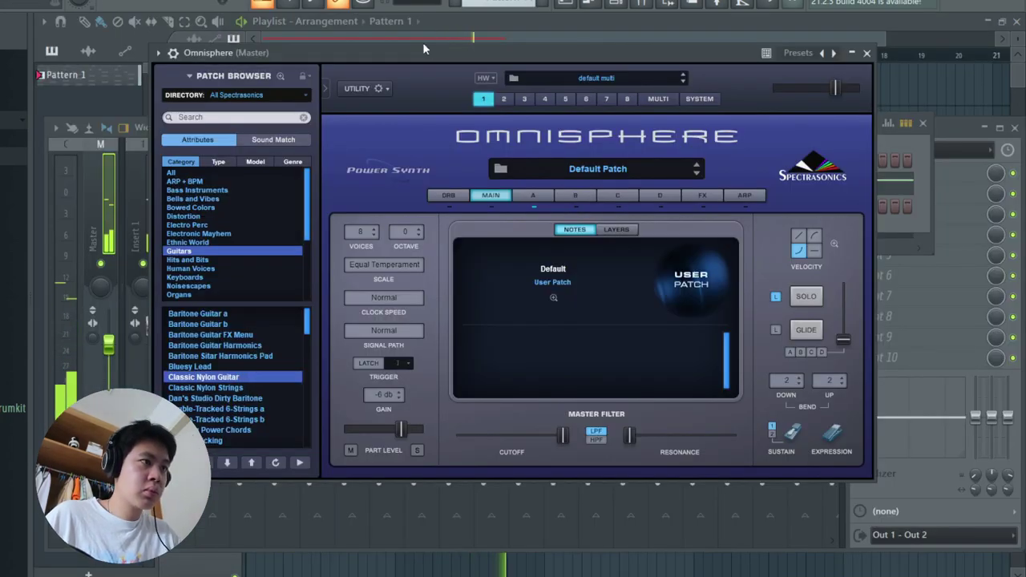
# Close the Omnisphere plugin window and route its channel to mixer track 2.
pyautogui.moveTo(414, 55); pyautogui.dragTo(367, 55)
pyautogui.click(818, 54)
pyautogui.moveTo(213, 206); pyautogui.dragTo(212, 197)
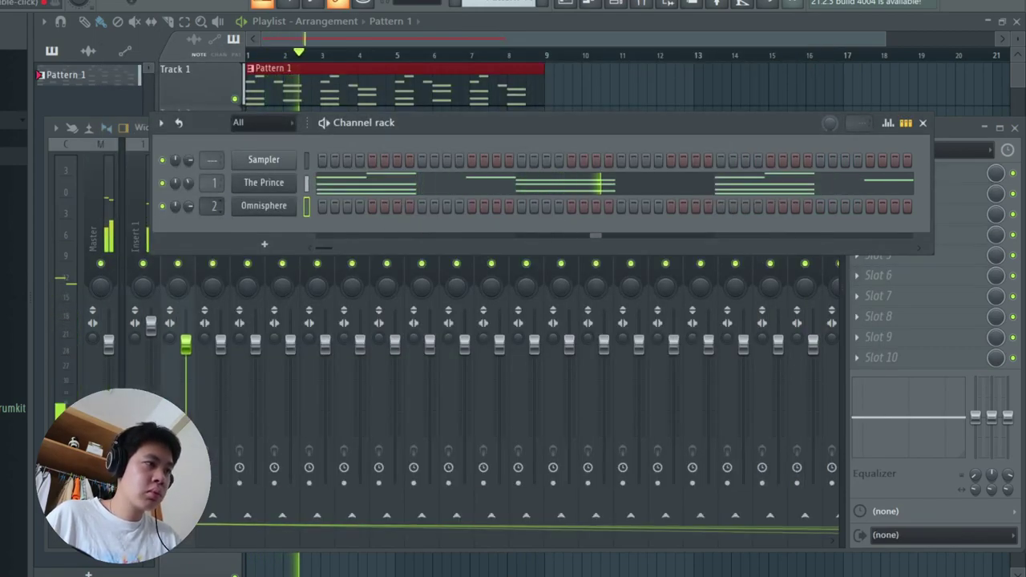
# Move The Prince's A5 melody note in bar 3 earlier so it sits over the end of that bar's chord.
pyautogui.rightClick(278, 210)
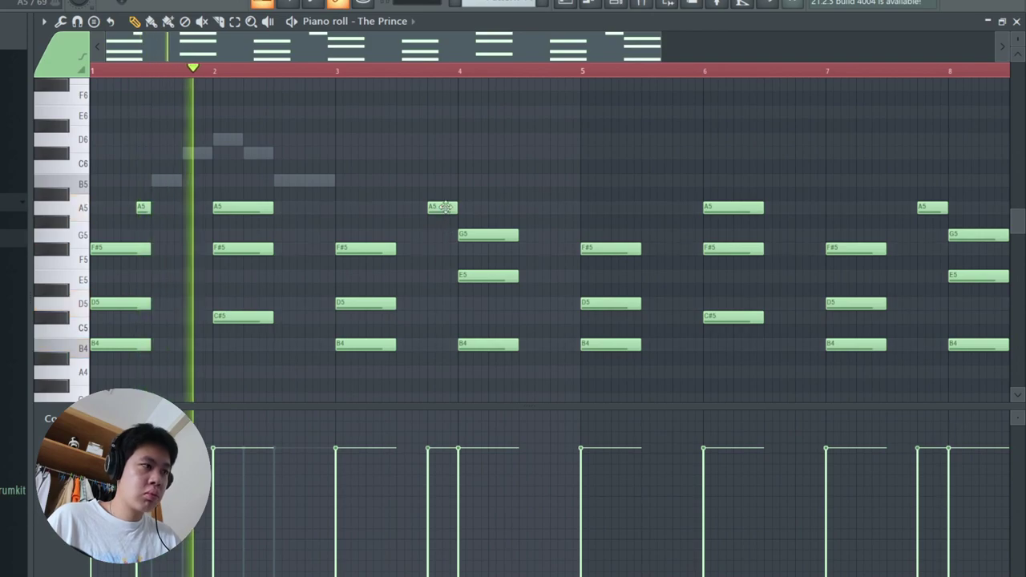
pyautogui.moveTo(438, 207); pyautogui.dragTo(393, 207)
pyautogui.press('space')
pyautogui.press('space')
# Replace The Prince's notes in bars 5 to 8 with a copy of the edited bars 1 to 4.
pyautogui.scroll(-3, 403, 216)
pyautogui.moveTo(761, 160); pyautogui.dragTo(403, 353)
pyautogui.press('Delete')
pyautogui.moveTo(408, 71); pyautogui.dragTo(92, 72)
pyautogui.moveTo(401, 70); pyautogui.dragTo(91, 72)
pyautogui.hotkey('ctrl', 'b')
pyautogui.press('space')
pyautogui.keyDown('ctrl'); pyautogui.click(491, 74); pyautogui.keyUp('ctrl')
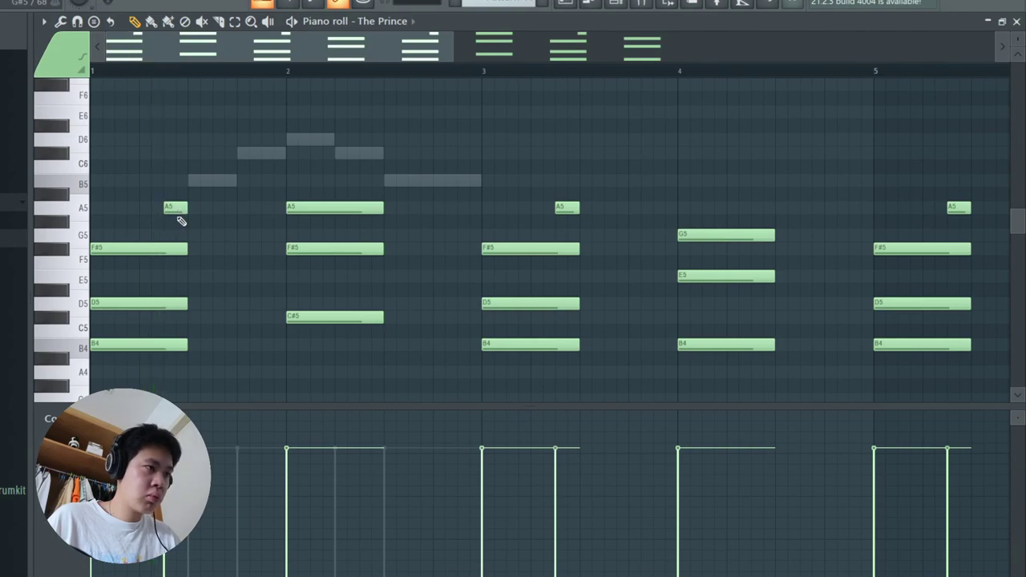
# Start a rising lower line in Omnisphere's bar 1 with B4, D5 and a short F#5.
pyautogui.doubleClick(208, 183)
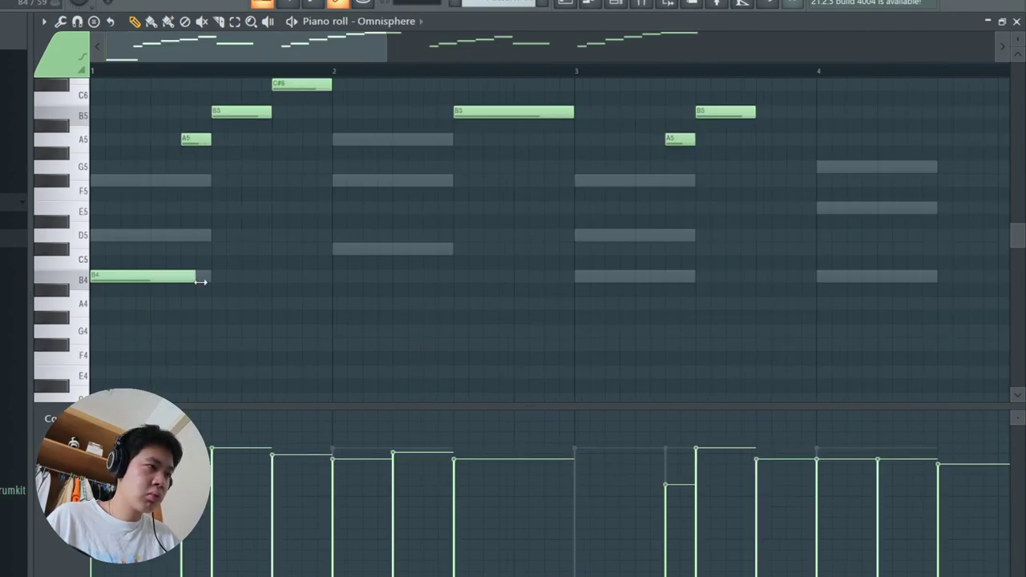
pyautogui.scroll(1, 229, 273)
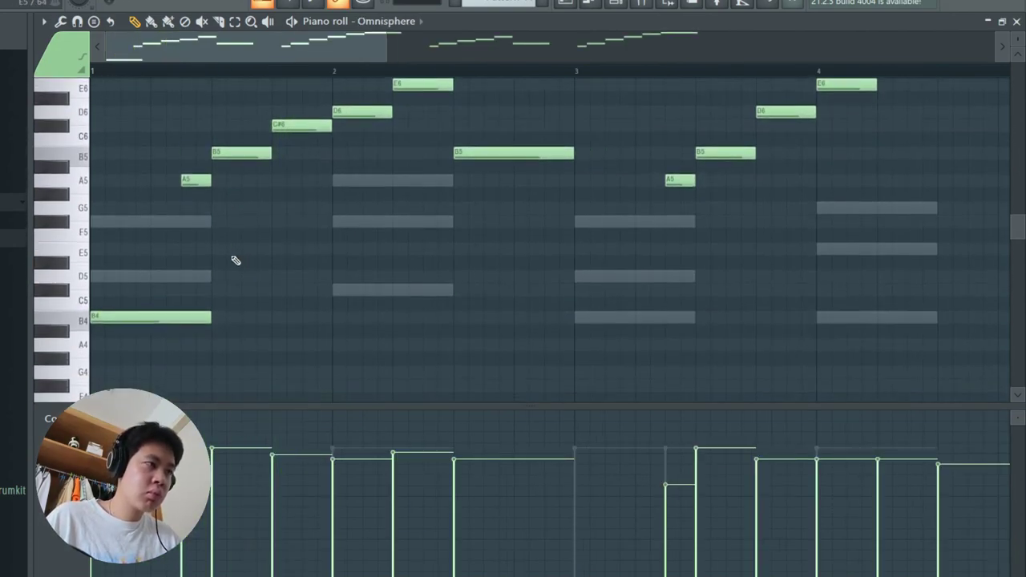
pyautogui.click(221, 281)
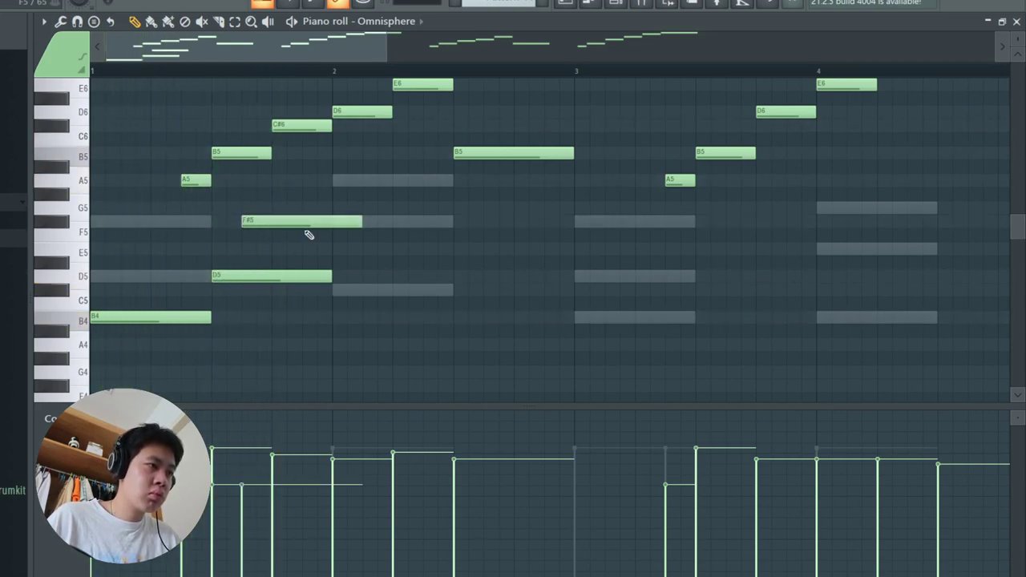
pyautogui.moveTo(363, 223); pyautogui.dragTo(293, 225)
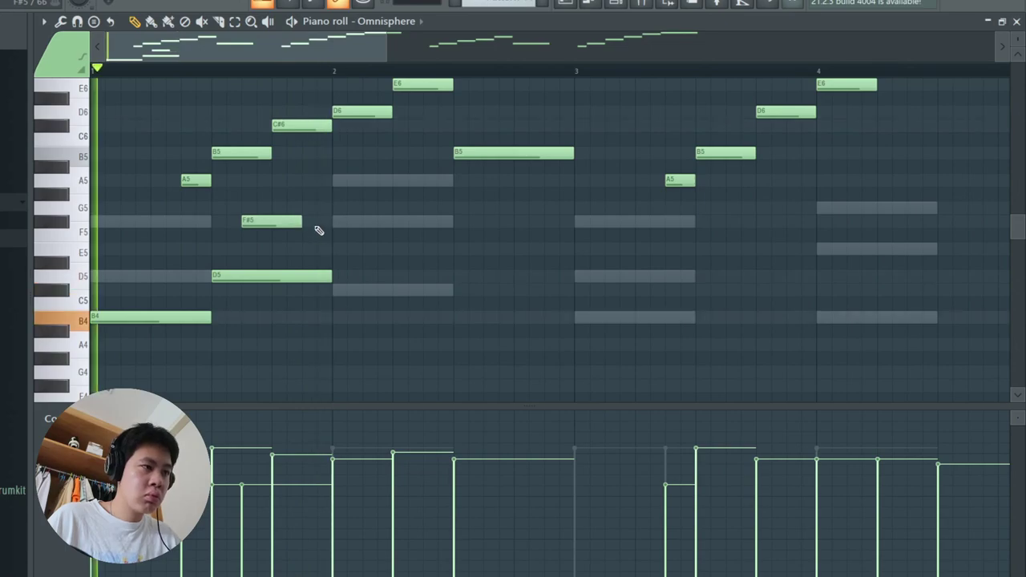
# Vary the velocities of Omnisphere's lower notes, and shift and lengthen the G5 note within bar 2.
pyautogui.moveTo(357, 222); pyautogui.dragTo(160, 340)
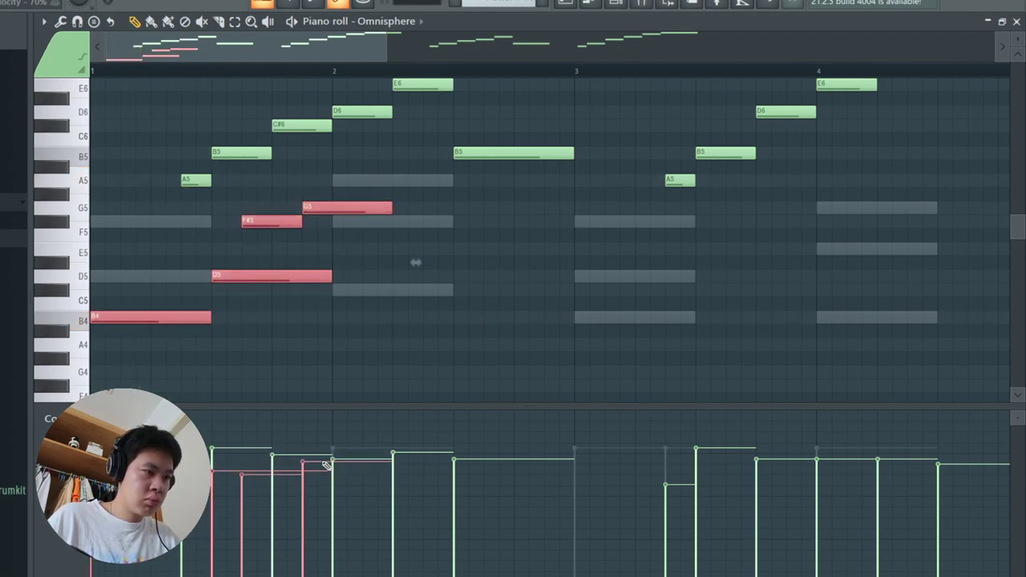
pyautogui.click(465, 221)
pyautogui.moveTo(393, 210); pyautogui.dragTo(421, 207)
pyautogui.press('space')
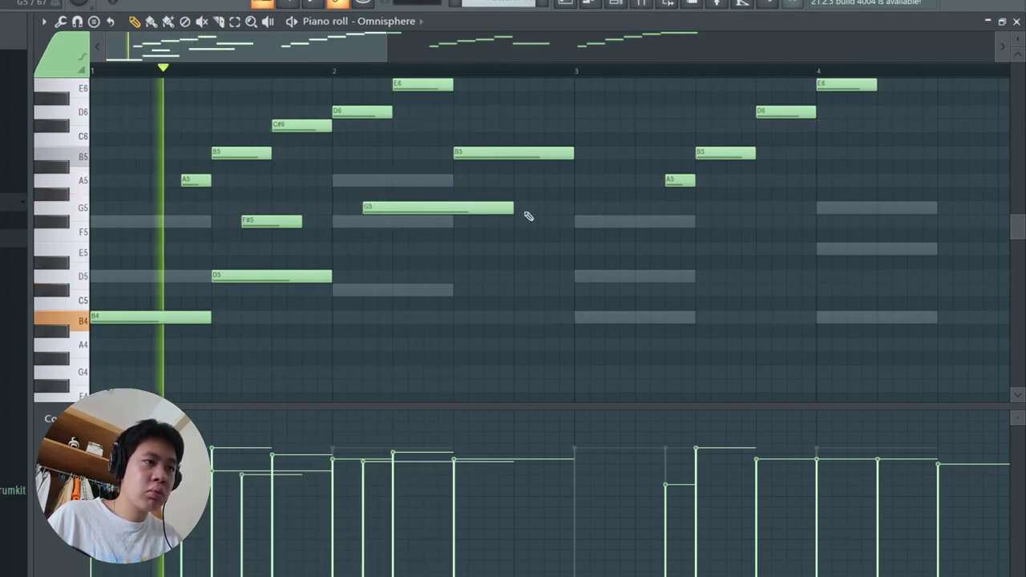
# Add a short F#5 directly after the long G5, ending at the close of bar 2.
pyautogui.click(529, 218)
pyautogui.moveTo(664, 222); pyautogui.dragTo(568, 235)
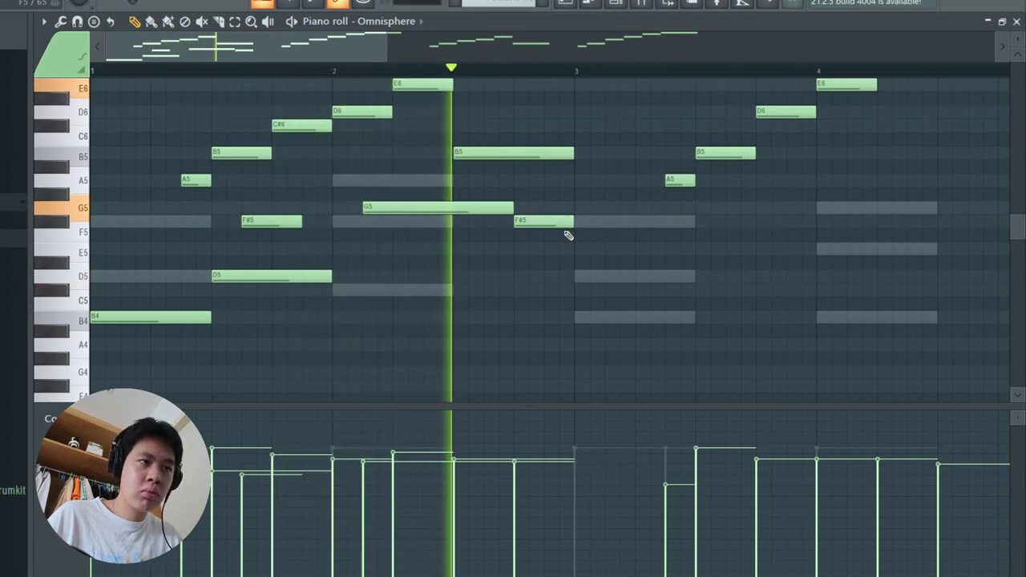
pyautogui.press('space')
# Copy Omnisphere's lower line from bars 1 and 2 into bars 3 and 4.
pyautogui.scroll(-3, 293, 293)
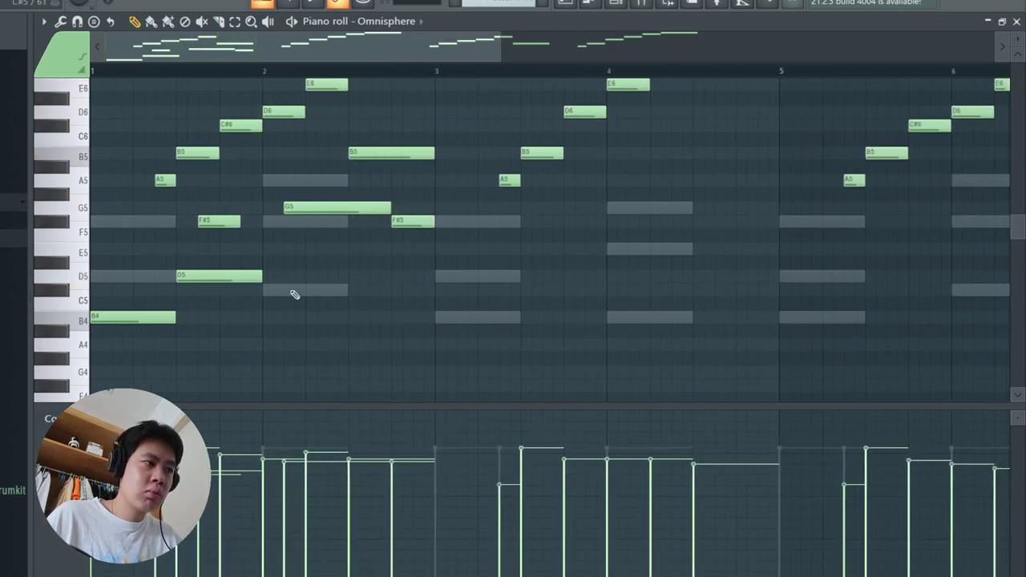
pyautogui.moveTo(359, 190); pyautogui.dragTo(90, 366)
pyautogui.moveTo(128, 316); pyautogui.dragTo(382, 315)
pyautogui.press('space')
pyautogui.keyDown('ctrl'); pyautogui.click(478, 375); pyautogui.keyUp('ctrl')
pyautogui.scroll(3, 533, 392)
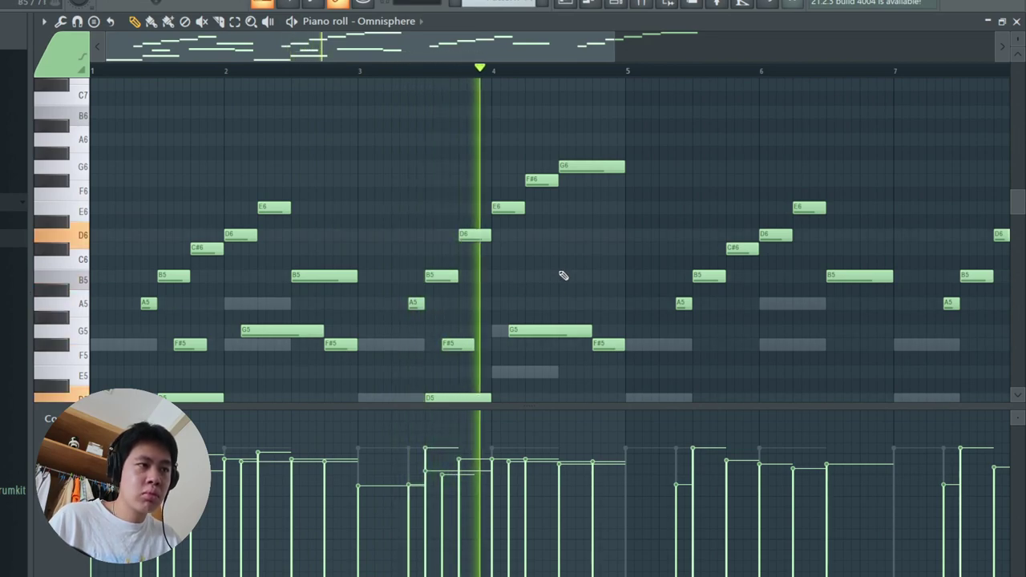
# Try raising the last melody note of bar 4 to A6 and play it back from bar 3.
pyautogui.press('space')
pyautogui.moveTo(586, 168); pyautogui.dragTo(590, 137)
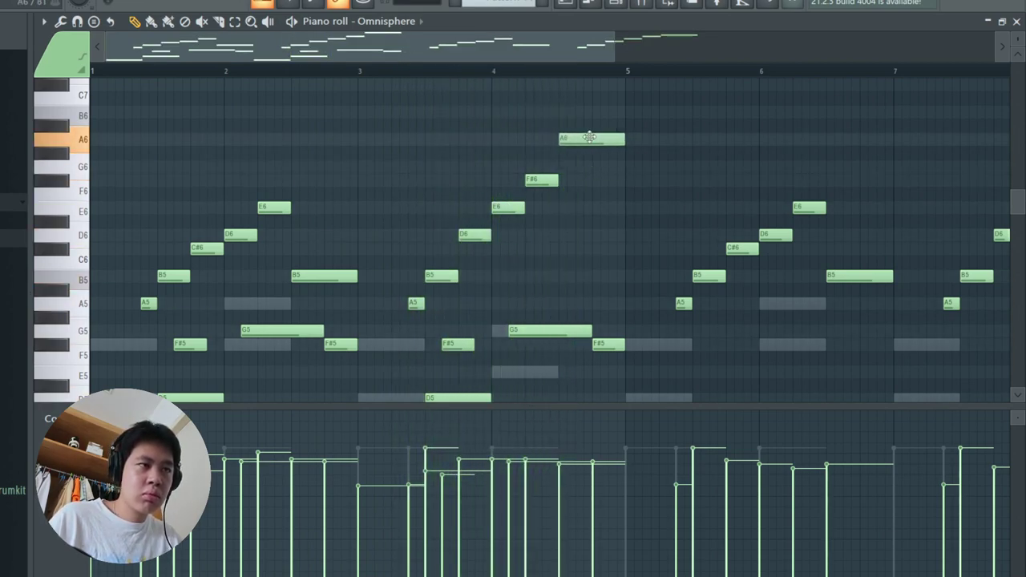
pyautogui.click(369, 73)
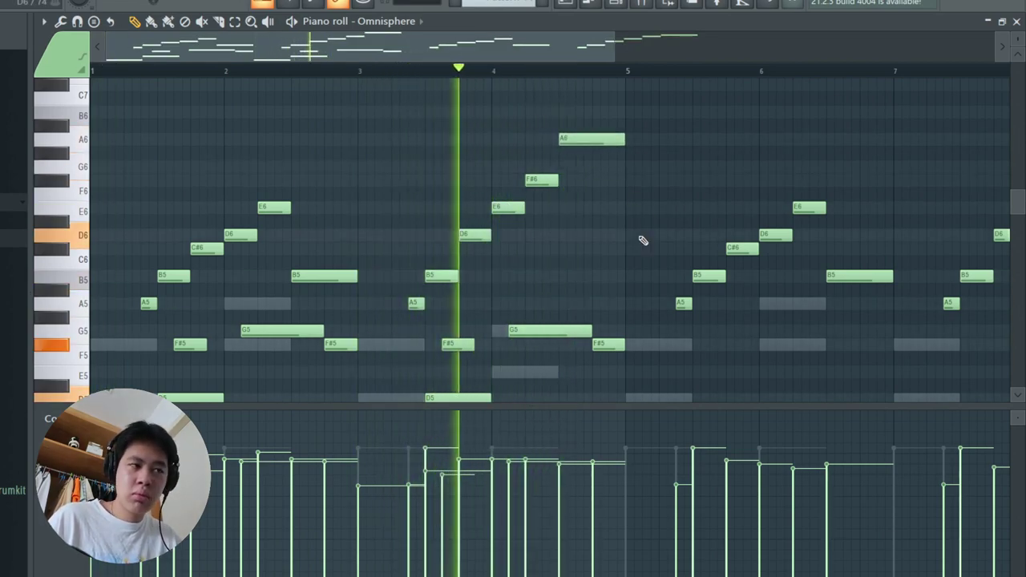
# Set the last melody note of bar 4 to C#6 and listen to the result.
pyautogui.press('space')
pyautogui.press('space')
pyautogui.press('F7')
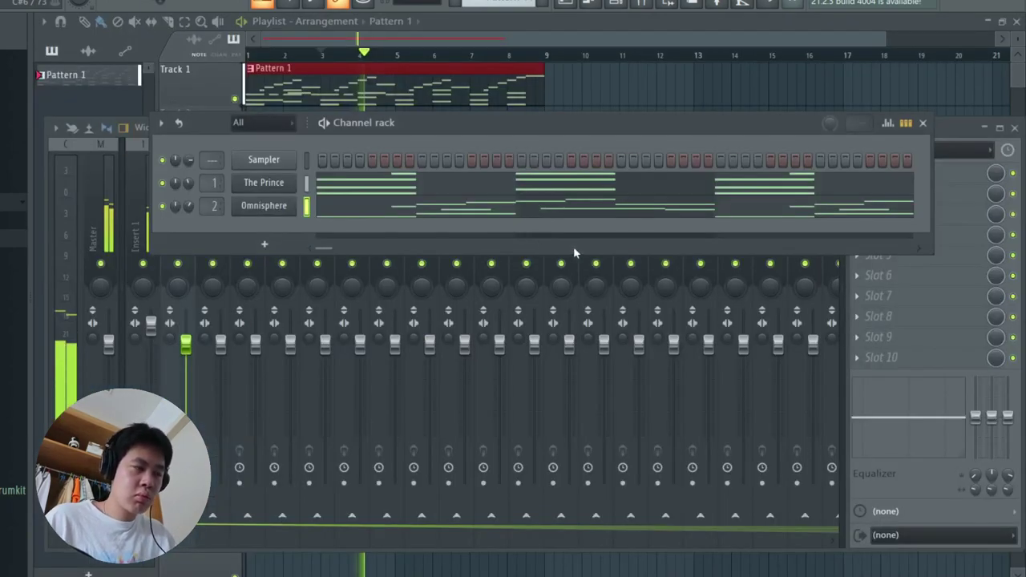
pyautogui.click(373, 215)
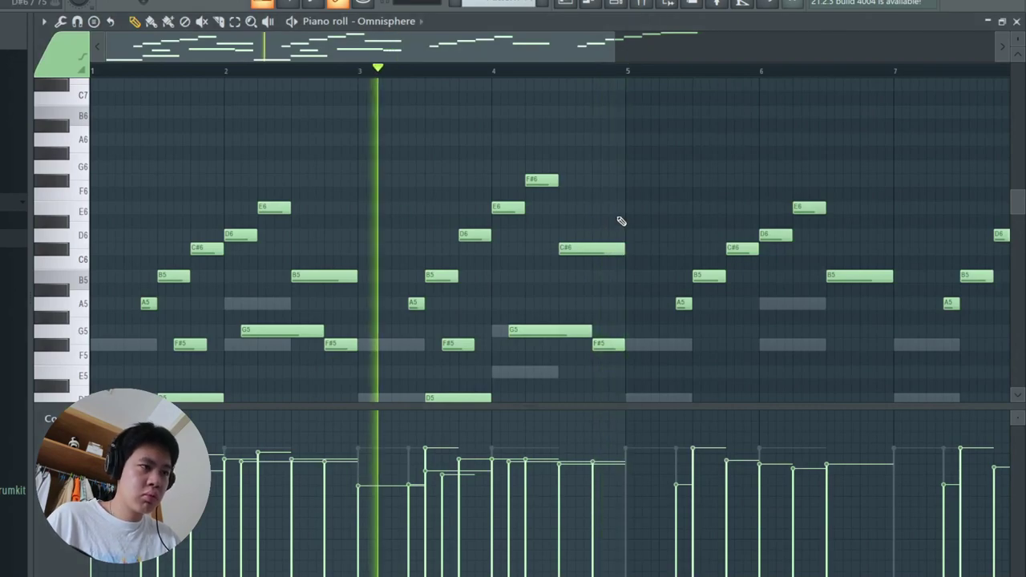
# Replace Omnisphere's notes in bars 5 to 8 with a copy of bars 1 to 4, and close the piano roll.
pyautogui.scroll(-3, 561, 258)
pyautogui.moveTo(796, 132); pyautogui.dragTo(452, 374)
pyautogui.press('Delete')
pyautogui.scroll(-3, 467, 329)
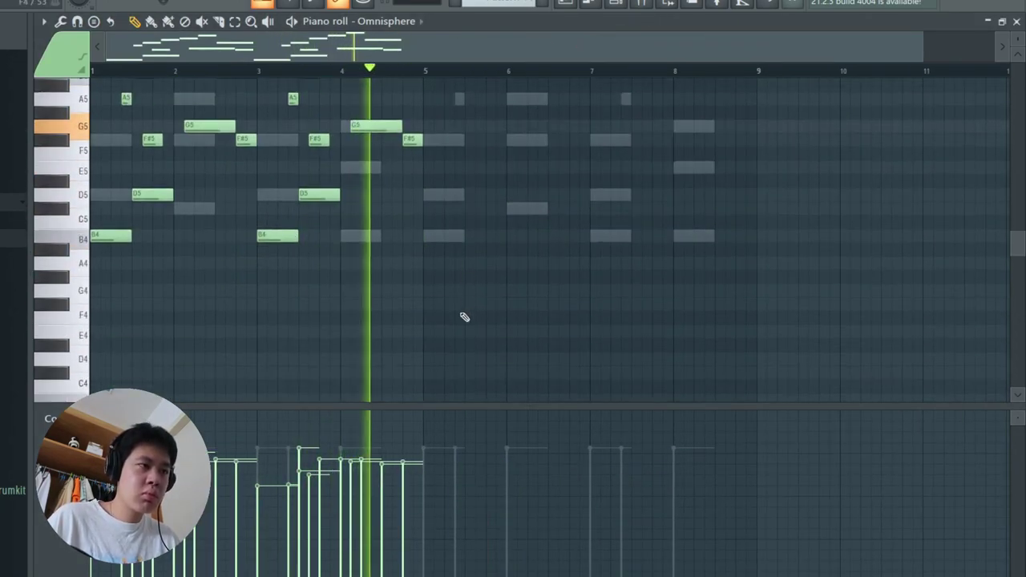
pyautogui.moveTo(427, 71); pyautogui.dragTo(92, 73)
pyautogui.hotkey('ctrl', 'b')
pyautogui.keyDown('ctrl'); pyautogui.click(546, 72); pyautogui.keyUp('ctrl')
pyautogui.press('Escape')
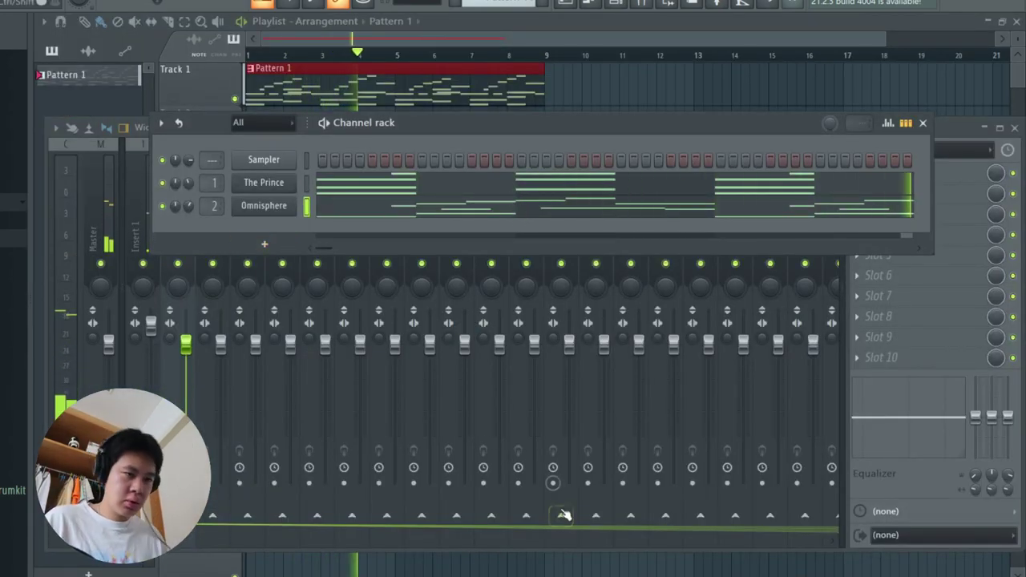
pyautogui.press('space')
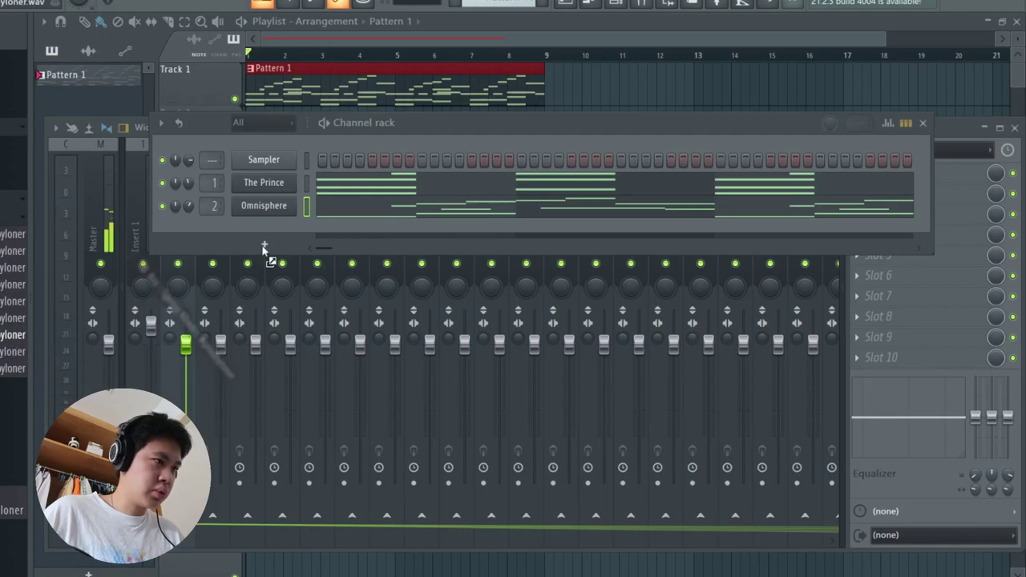
# Add Key - Spring Rhodes as a new channel playing a copy of The Prince's chords, with The Prince muted.
pyautogui.moveTo(265, 249); pyautogui.dragTo(264, 252)
pyautogui.click(307, 230)
pyautogui.hotkey('ctrl', 'v')
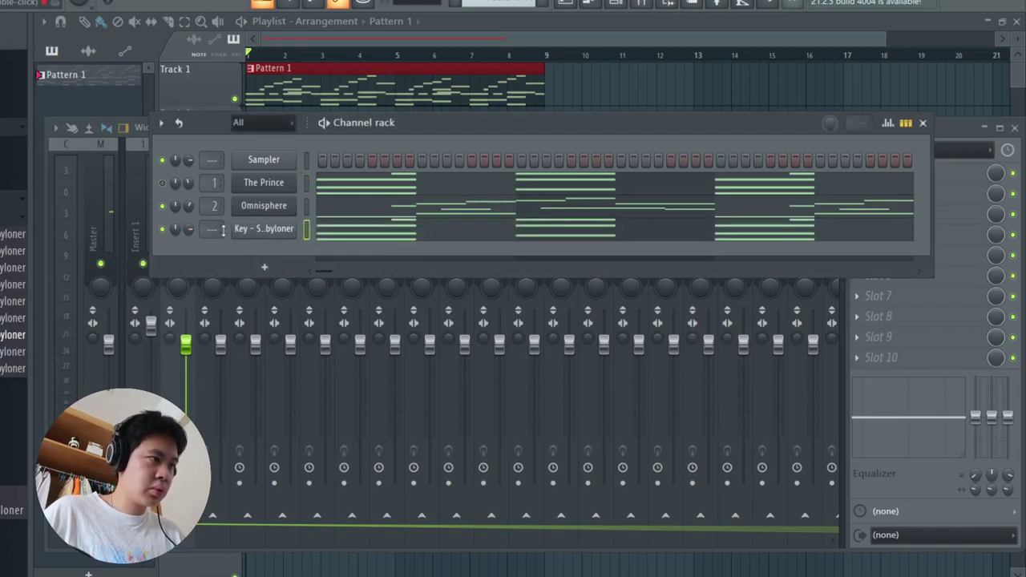
# Enable the volume envelope on the Spring Rhodes channel and close its settings.
pyautogui.click(239, 230)
pyautogui.click(189, 207)
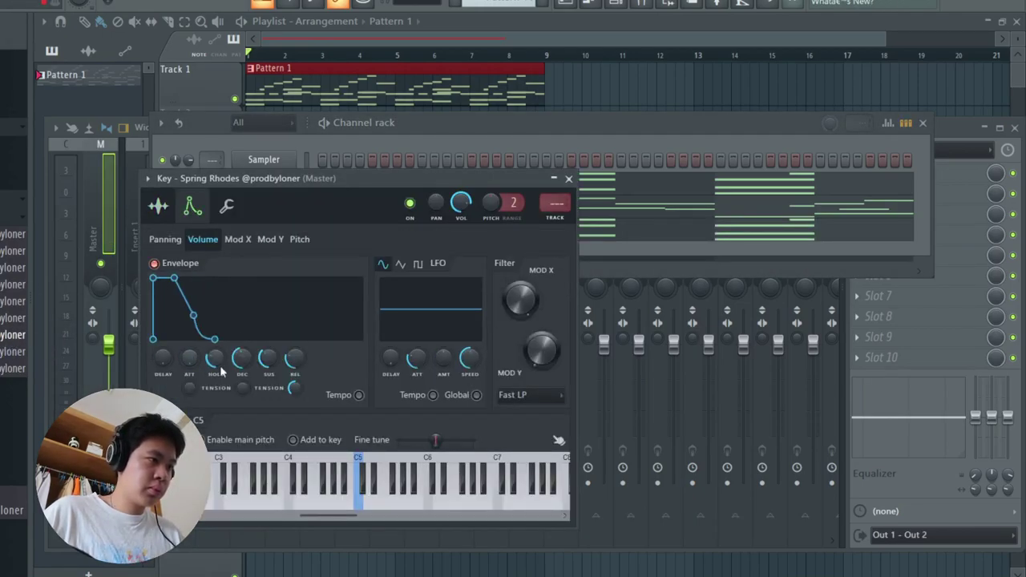
pyautogui.press('Escape')
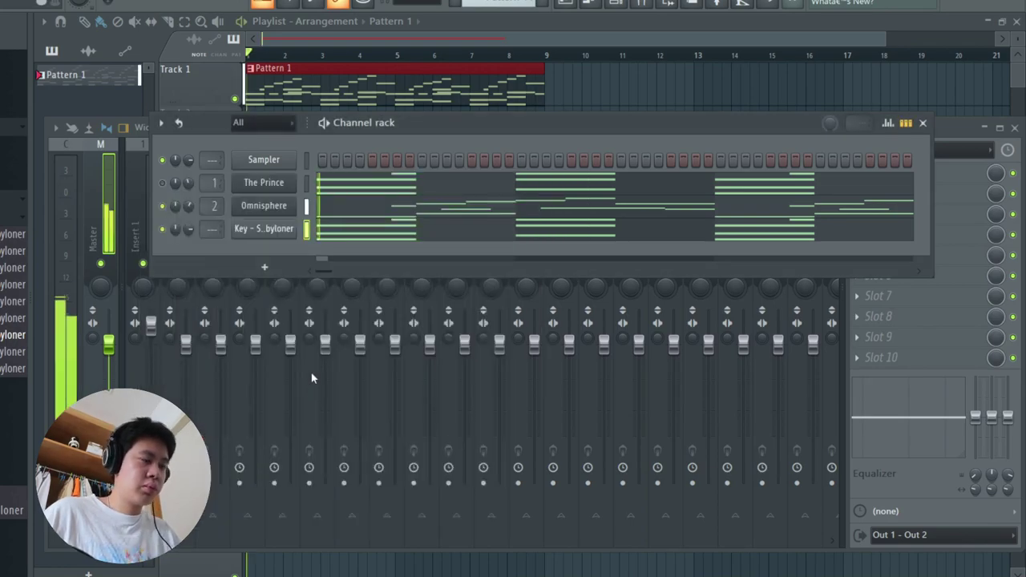
# Strum all of the Spring Rhodes chord notes with the strumizer, offsetting their start times, and close the piano roll.
pyautogui.click(413, 226)
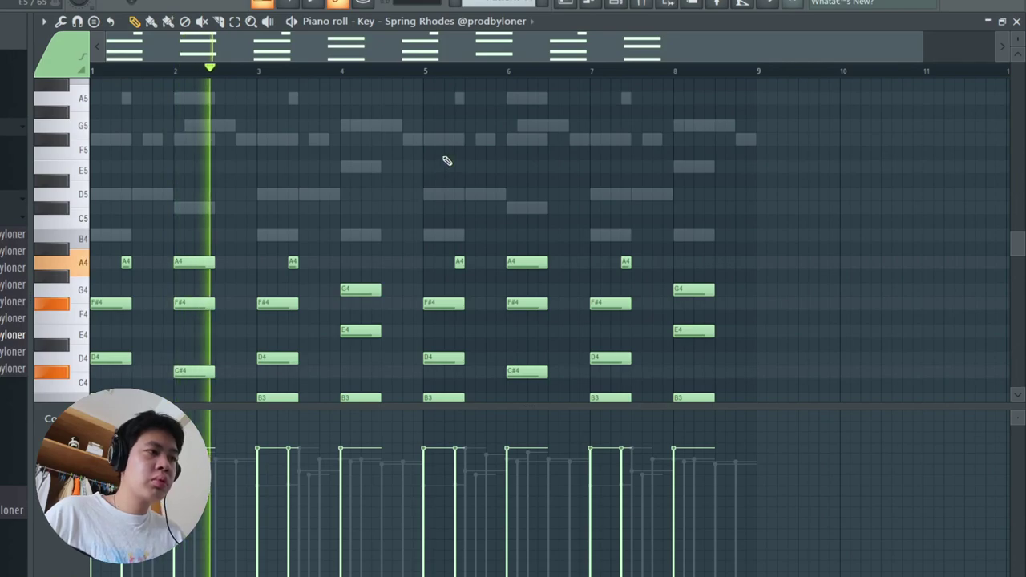
pyautogui.scroll(-3, 714, 231)
pyautogui.press('space')
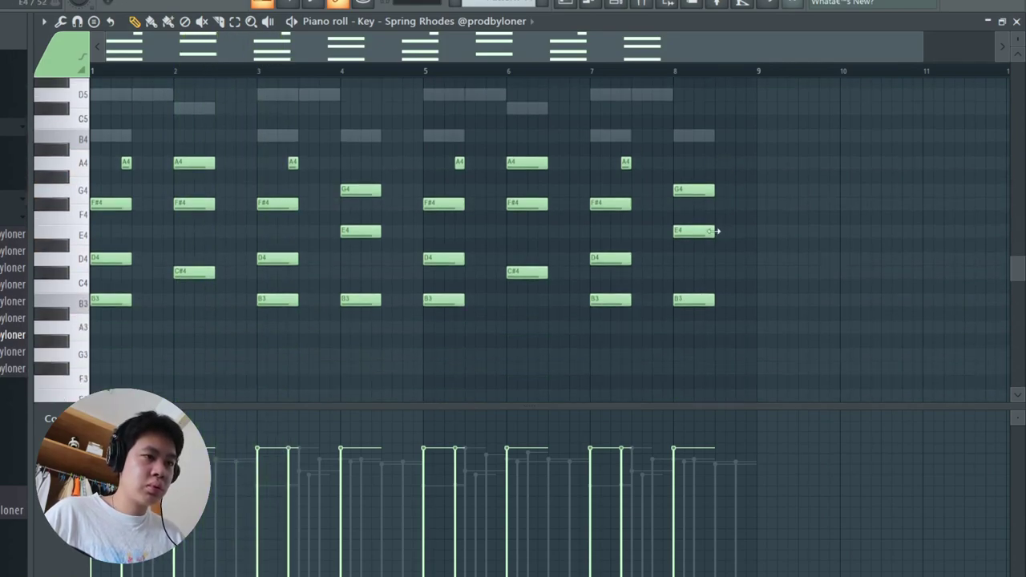
pyautogui.scroll(1, 716, 231)
pyautogui.hotkey('ctrl', 'a')
pyautogui.hotkey('alt', 's')
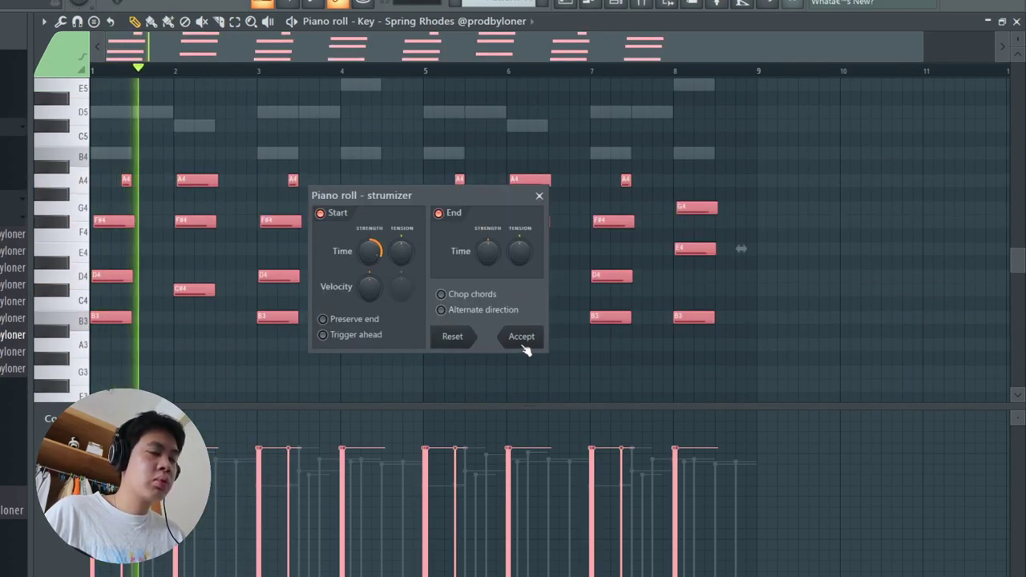
pyautogui.click(523, 338)
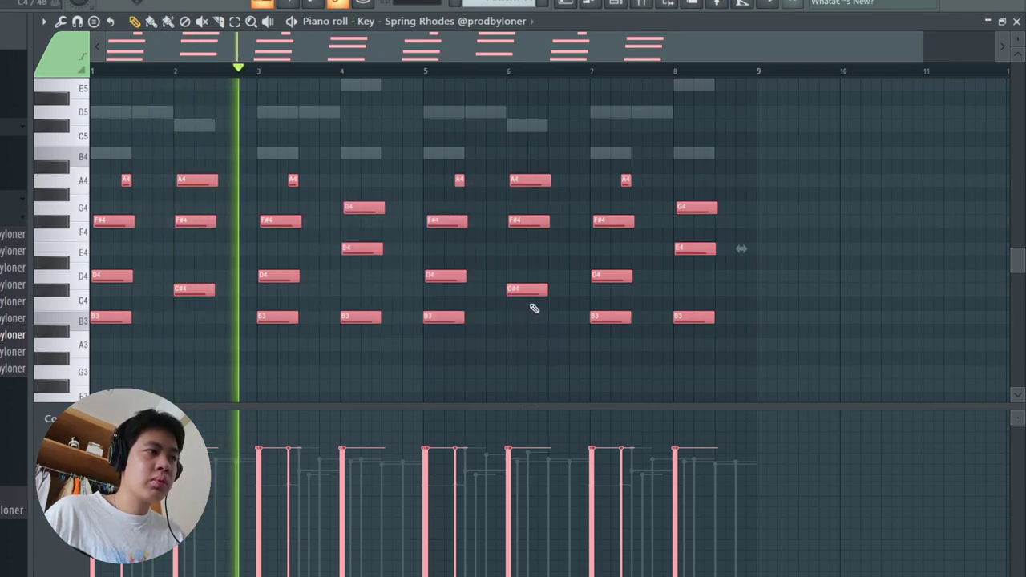
pyautogui.click(1017, 22)
# Set the Spring Rhodes volume envelope's hold to maximum and its decay to minimum.
pyautogui.click(274, 230)
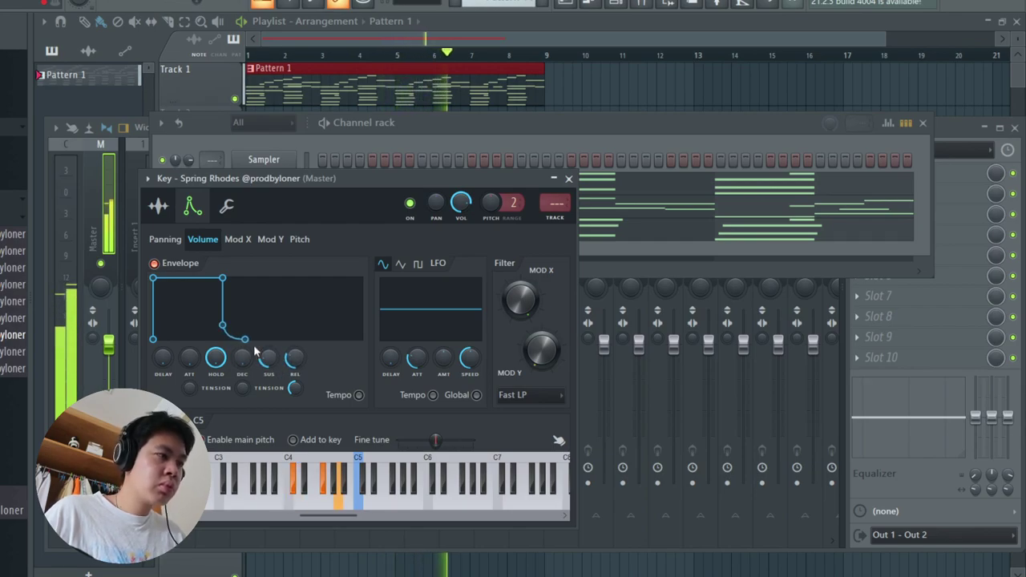
pyautogui.click(568, 179)
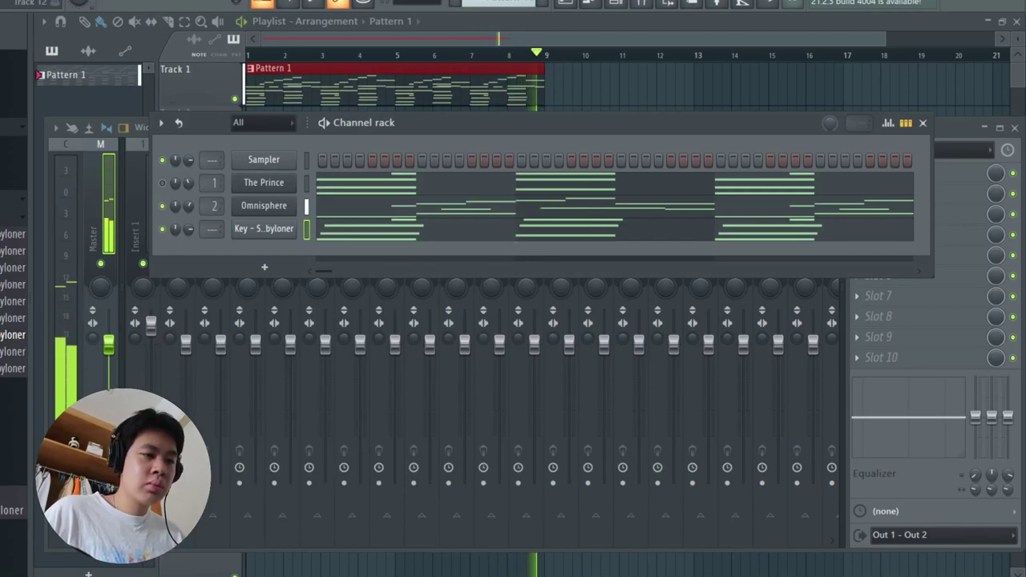
# Delete the Spring Rhodes chord in bar 2 and close the piano roll.
pyautogui.click(328, 235)
pyautogui.rightClick(207, 181)
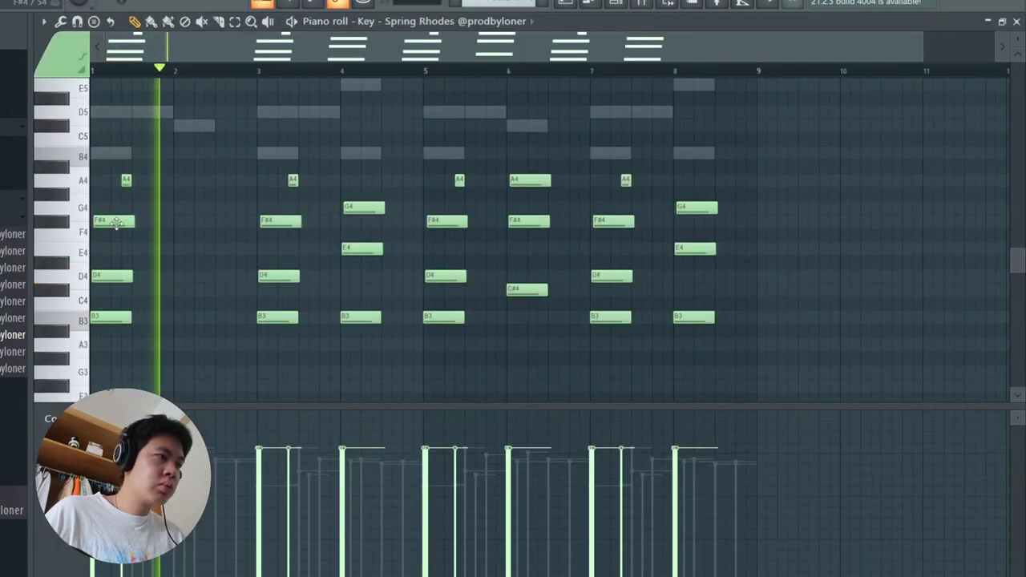
pyautogui.scroll(3, 201, 241)
pyautogui.press('Escape')
# Delete The Prince channel from the channel rack.
pyautogui.rightClick(290, 189)
pyautogui.click(319, 321)
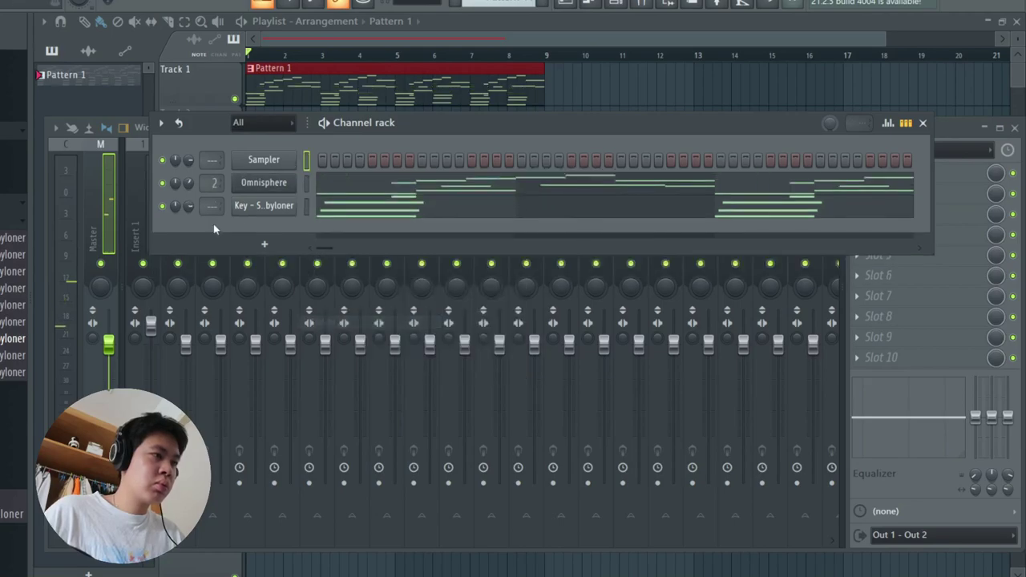
# Route Spring Rhodes to mixer insert 1 after moving that insert's existing effects chain to insert 19.
pyautogui.moveTo(213, 207); pyautogui.dragTo(212, 201)
pyautogui.click(135, 203)
pyautogui.moveTo(135, 204); pyautogui.dragTo(686, 229)
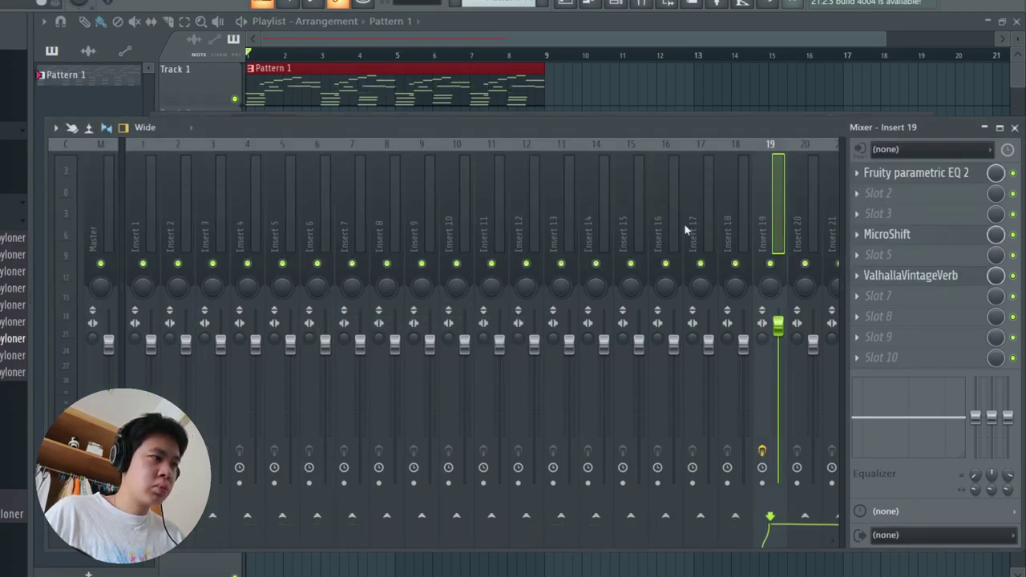
pyautogui.click(186, 215)
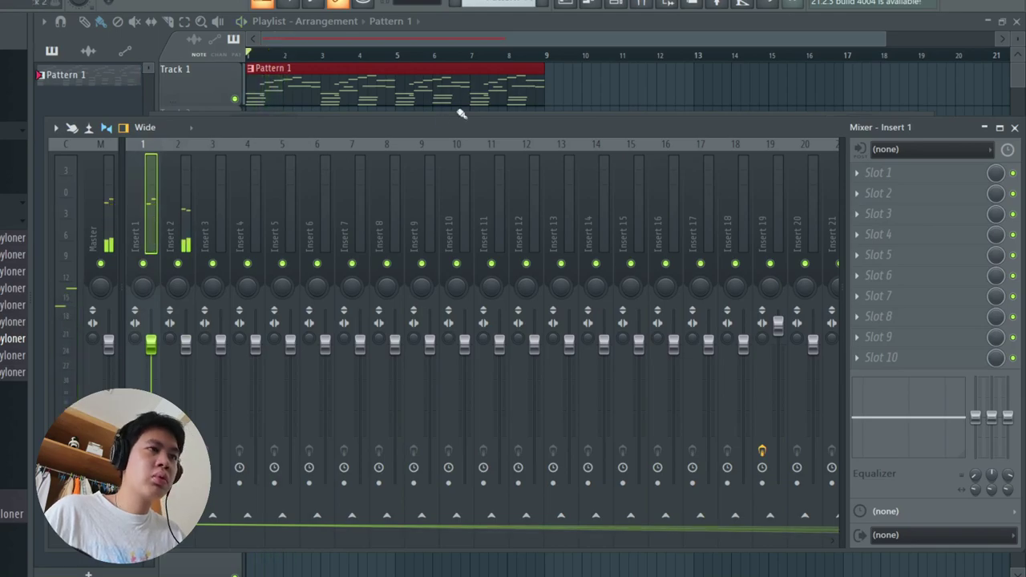
# Add a G4 and an F#4 note to Spring Rhodes in bar 2, following the rhythm of the ghost melody.
pyautogui.click(617, 4)
pyautogui.click(341, 211)
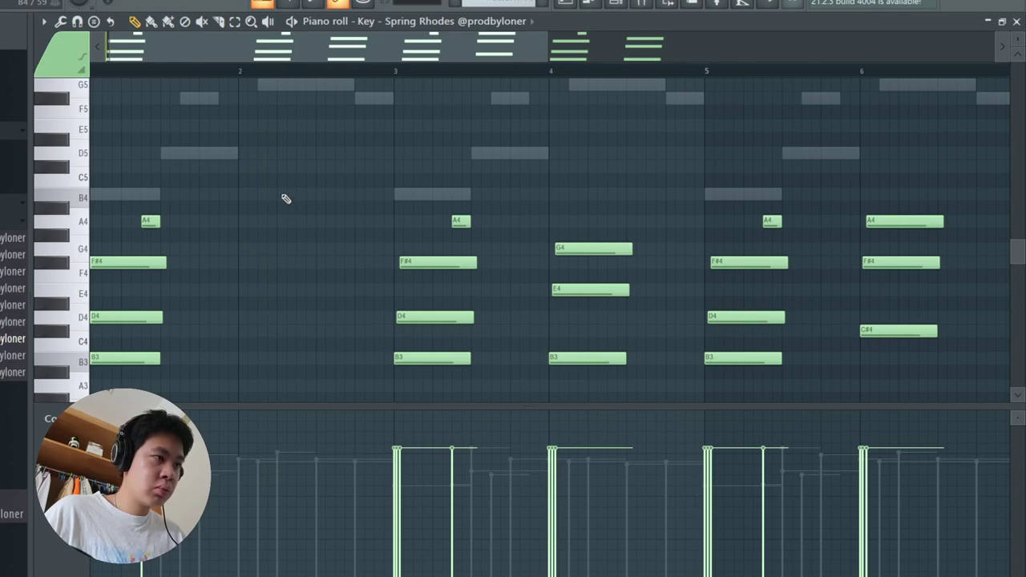
pyautogui.scroll(2, 292, 180)
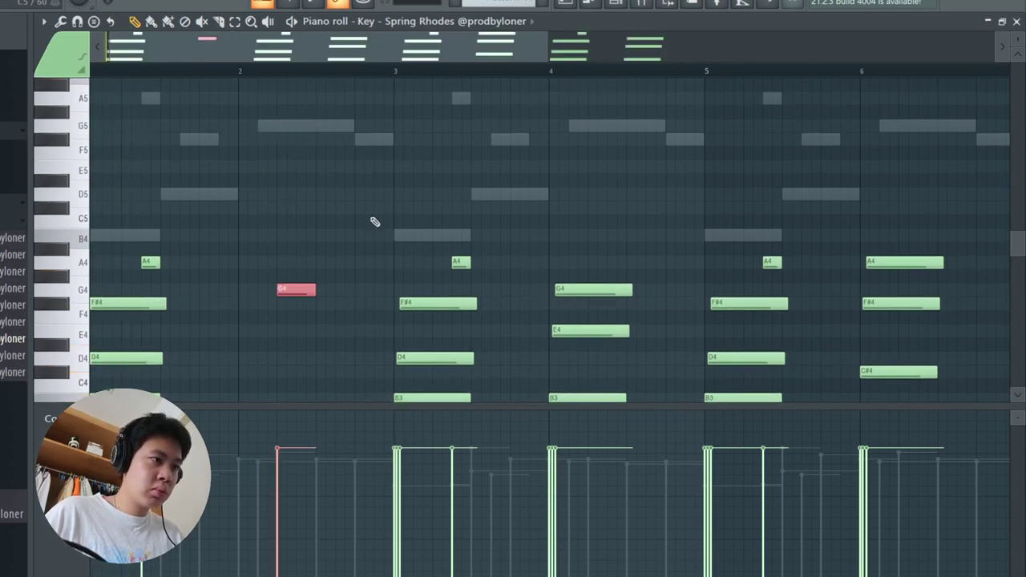
pyautogui.click(363, 126)
pyautogui.moveTo(377, 141); pyautogui.dragTo(380, 322)
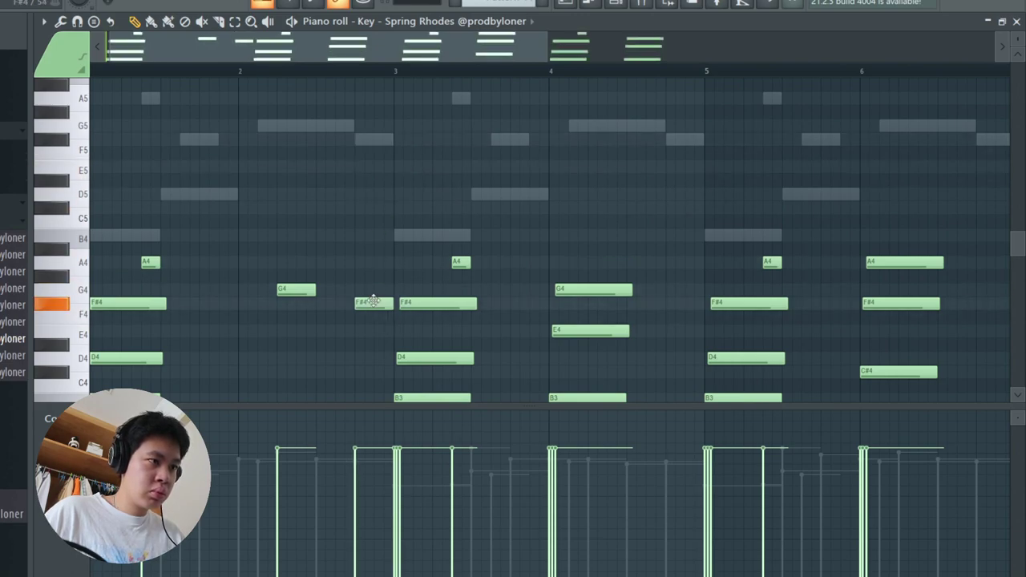
# Lengthen bar 2's G4 until it meets the F#4, and play back the result.
pyautogui.press('space')
pyautogui.scroll(-3, 300, 294)
pyautogui.moveTo(315, 167); pyautogui.dragTo(354, 167)
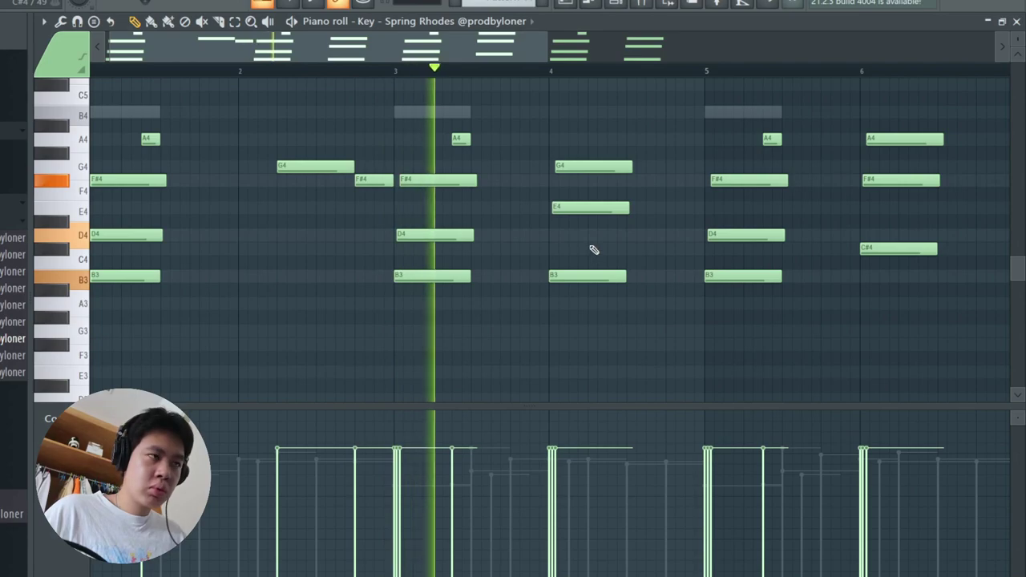
pyautogui.press('space')
# Rework Spring Rhodes' bar 4 as D4 and C#4 over a full-bar B3, and clear the bar 6 chord.
pyautogui.scroll(4, 628, 266)
pyautogui.scroll(-2, 575, 252)
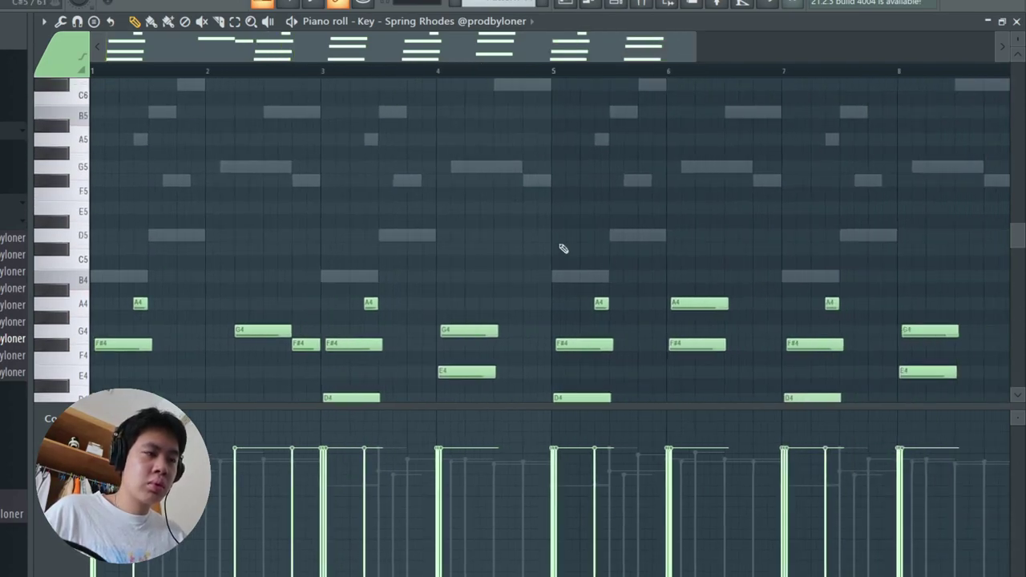
pyautogui.scroll(-2, 513, 232)
pyautogui.scroll(-3, 393, 202)
pyautogui.press('space')
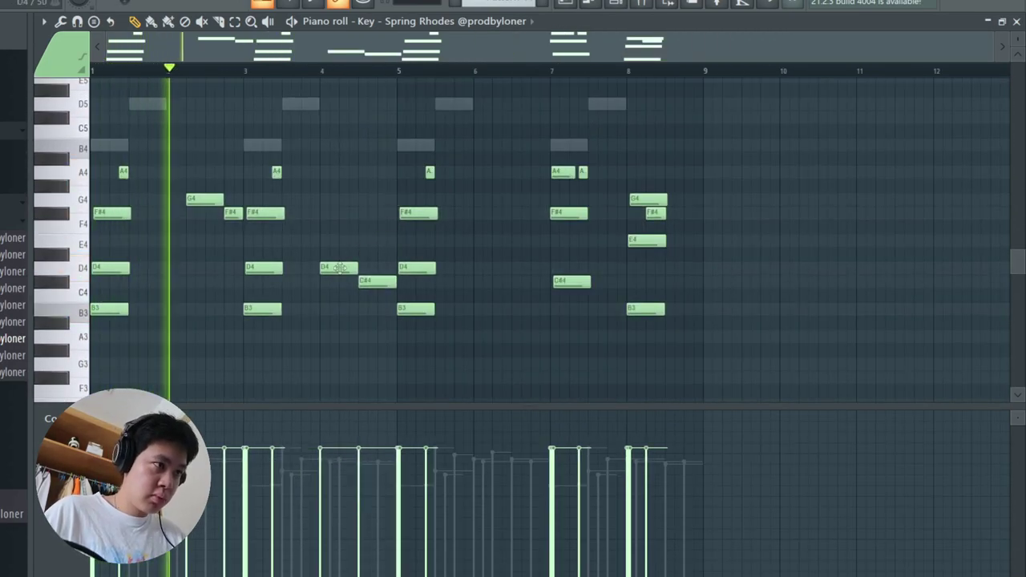
pyautogui.moveTo(353, 313); pyautogui.dragTo(395, 314)
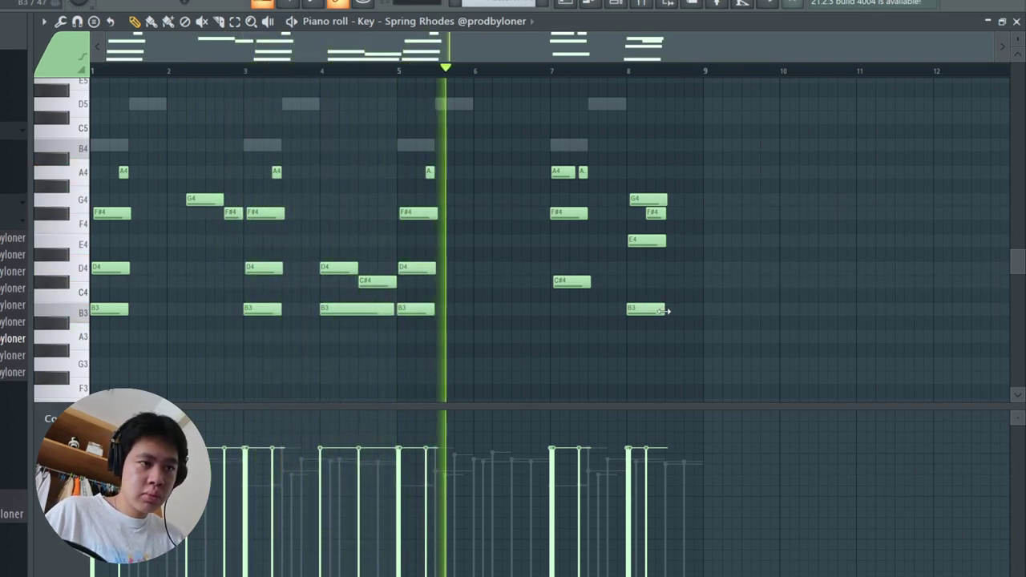
# Lengthen bar 8's B3 to the end of the bar and add a C#4 across its second half.
pyautogui.moveTo(664, 309); pyautogui.dragTo(703, 311)
pyautogui.click(680, 283)
pyautogui.moveTo(740, 282); pyautogui.dragTo(699, 281)
pyautogui.scroll(2, 724, 301)
pyautogui.scroll(3, 713, 298)
pyautogui.click(619, 282)
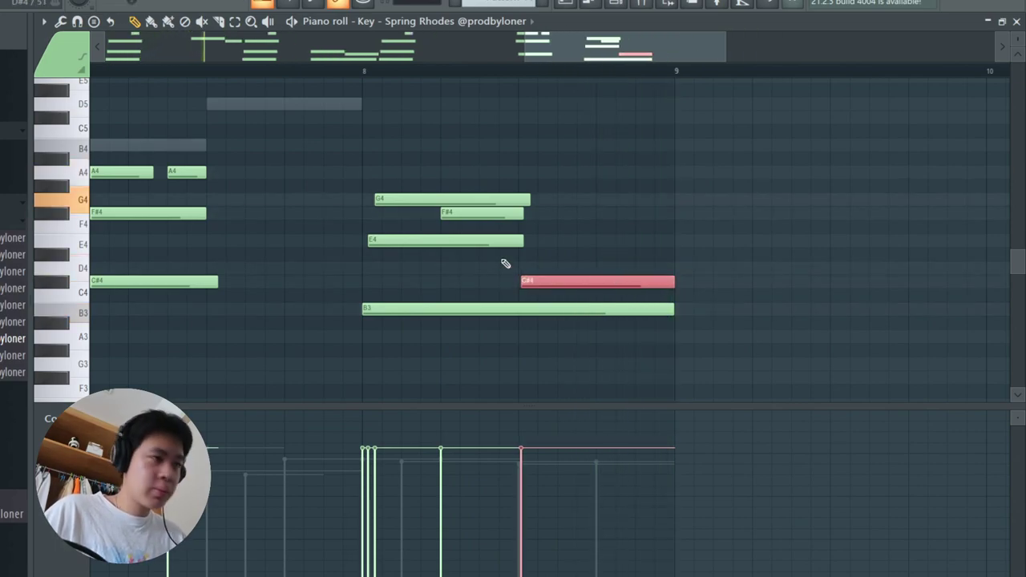
# Shorten bar 8's G4 to end where the F#4 starts, play it back and close the piano roll.
pyautogui.scroll(-2, 501, 258)
pyautogui.moveTo(527, 199); pyautogui.dragTo(446, 202)
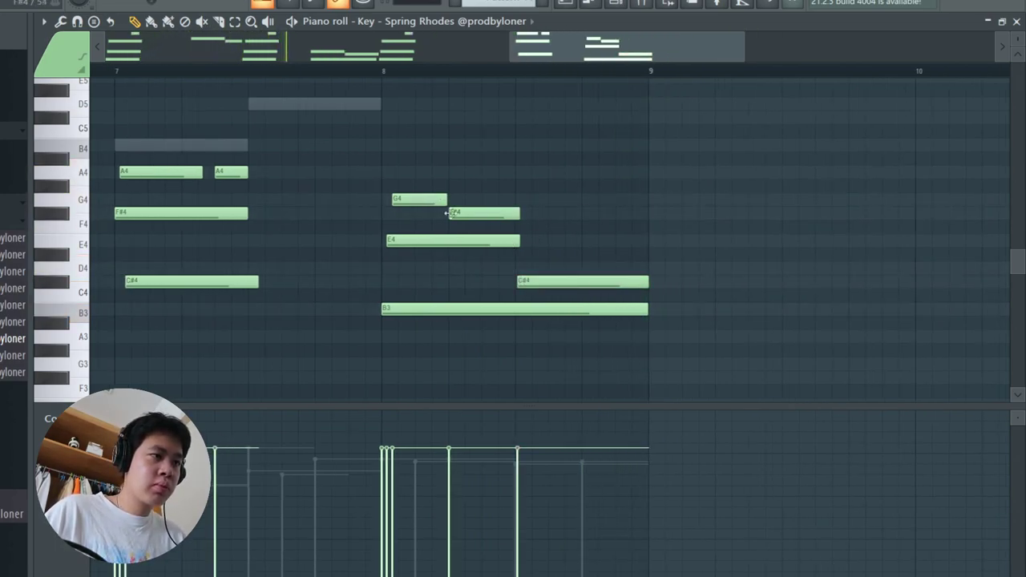
pyautogui.scroll(-4, 439, 309)
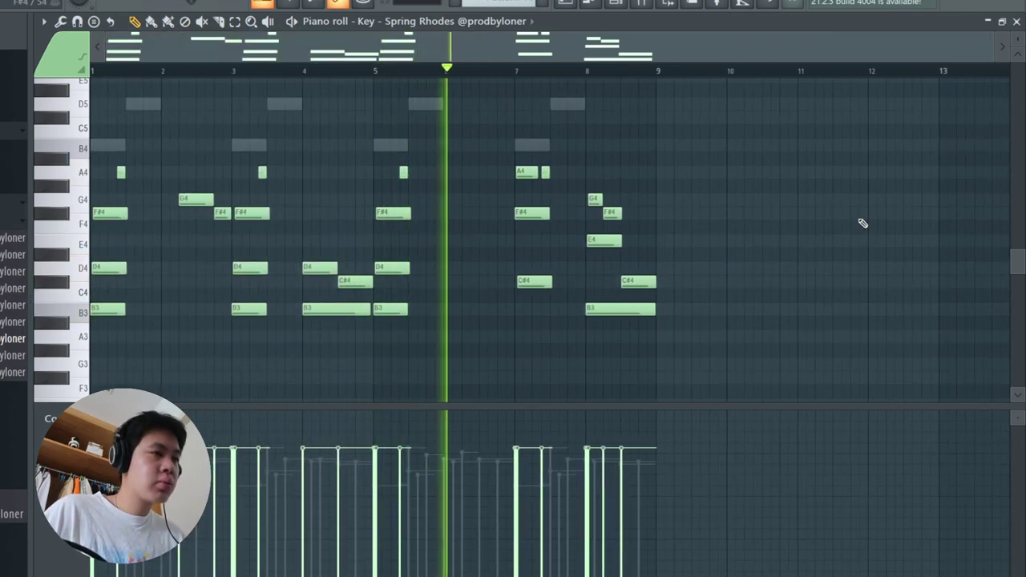
pyautogui.press('F7')
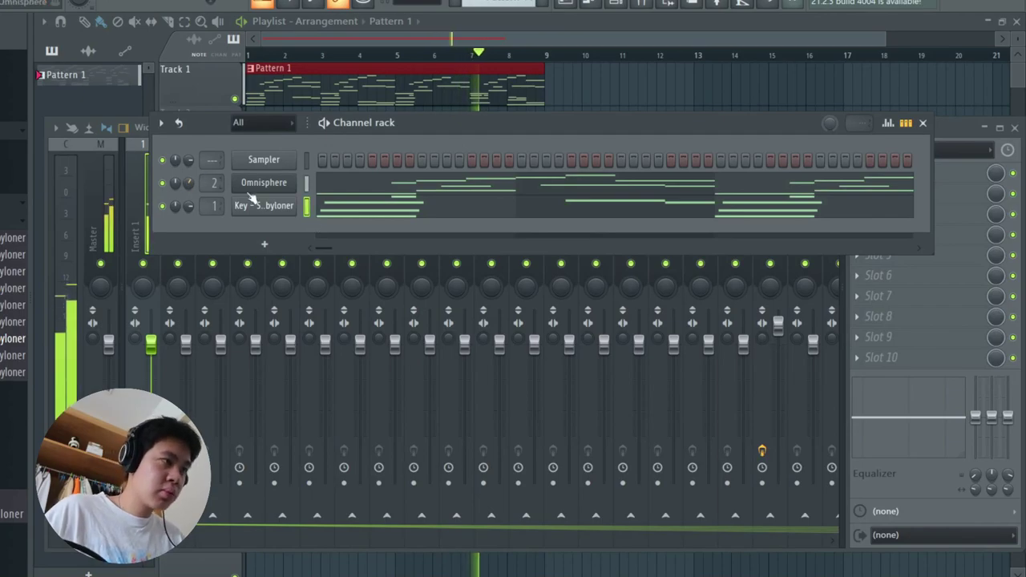
# Replace Spring Rhodes' notes in bar 7 with a copy of the bar 1 chord, and close the piano roll.
pyautogui.click(770, 210)
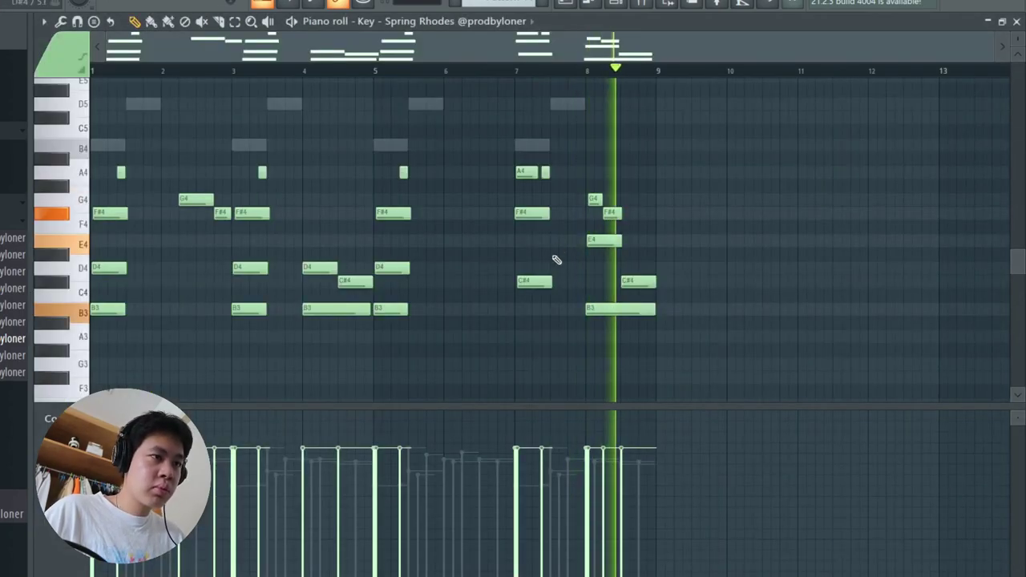
pyautogui.moveTo(528, 152); pyautogui.dragTo(528, 327)
pyautogui.press('Delete')
pyautogui.moveTo(104, 212); pyautogui.dragTo(527, 313)
pyautogui.click(530, 369)
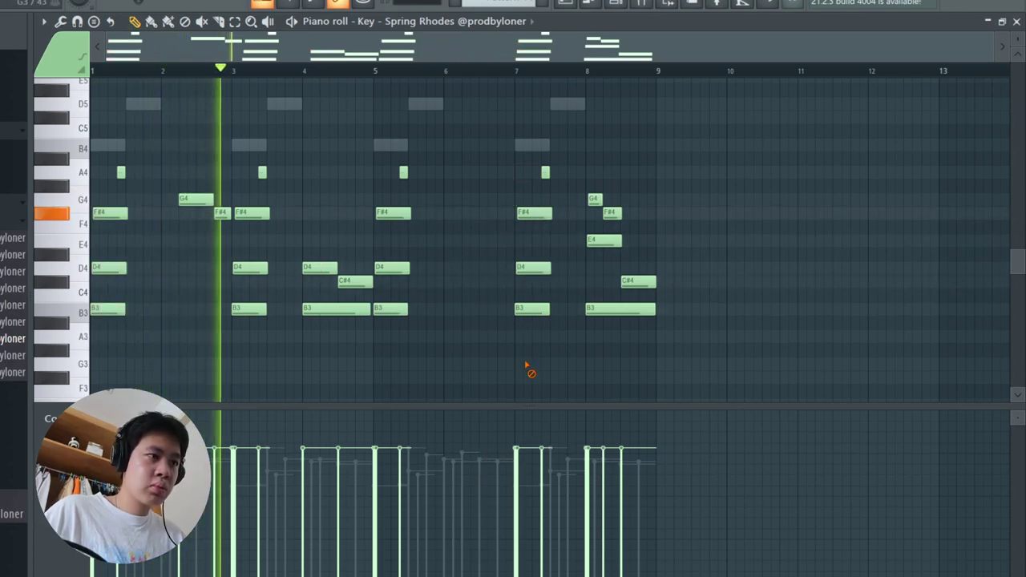
pyautogui.press('Escape')
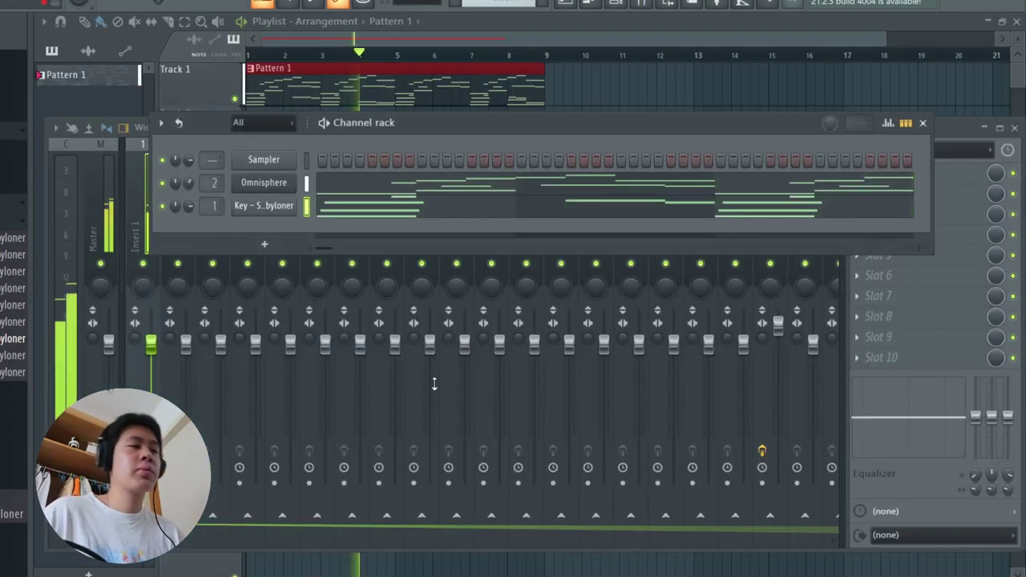
# Move the Spring Rhodes channel above Omnisphere and close the channel rack.
pyautogui.hotkey('alt', 'Up')
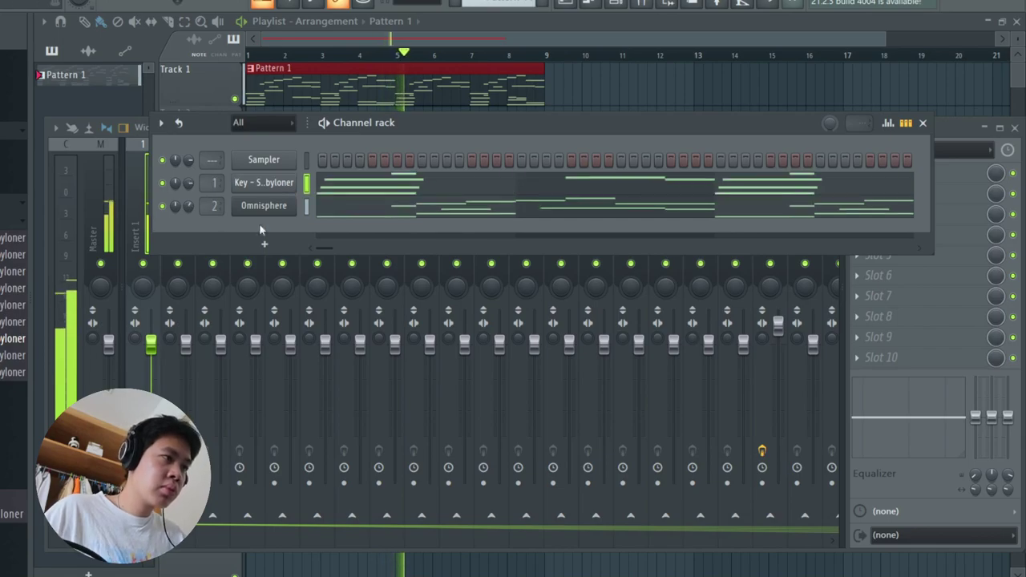
pyautogui.click(923, 123)
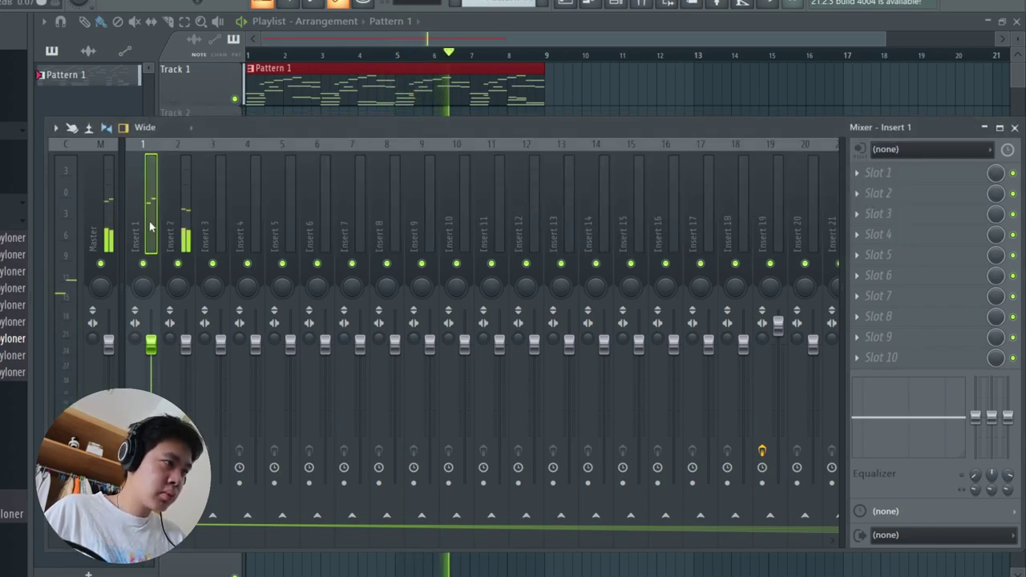
# Add Fruity parametric EQ 2 to mixer insert 1, with band 1 as a high pass at about 119 Hz and band 2 slightly lowered.
pyautogui.click(902, 175)
pyautogui.click(529, 536)
pyautogui.rightClick(111, 203)
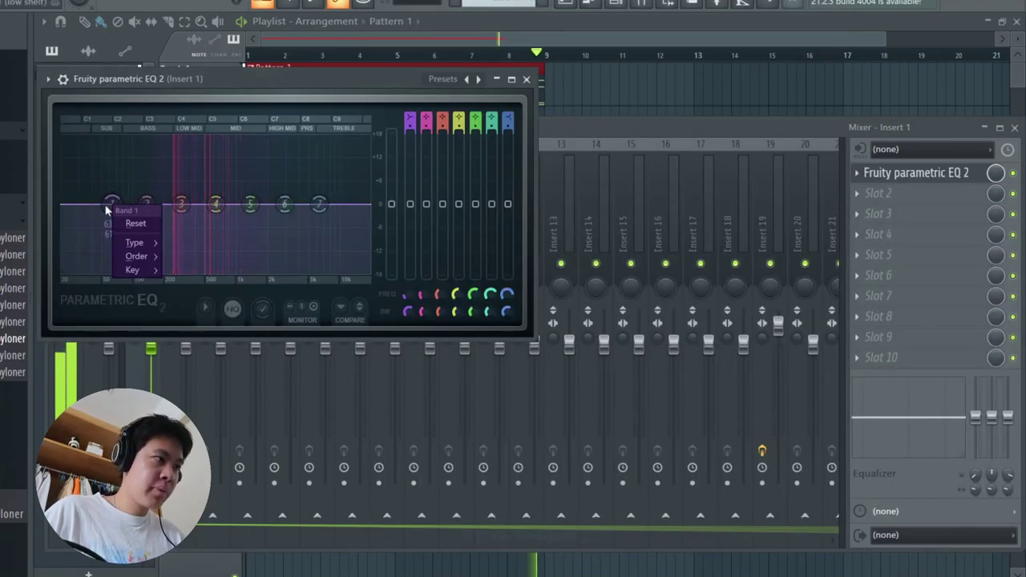
pyautogui.click(124, 236)
pyautogui.rightClick(111, 204)
pyautogui.moveTo(134, 241)
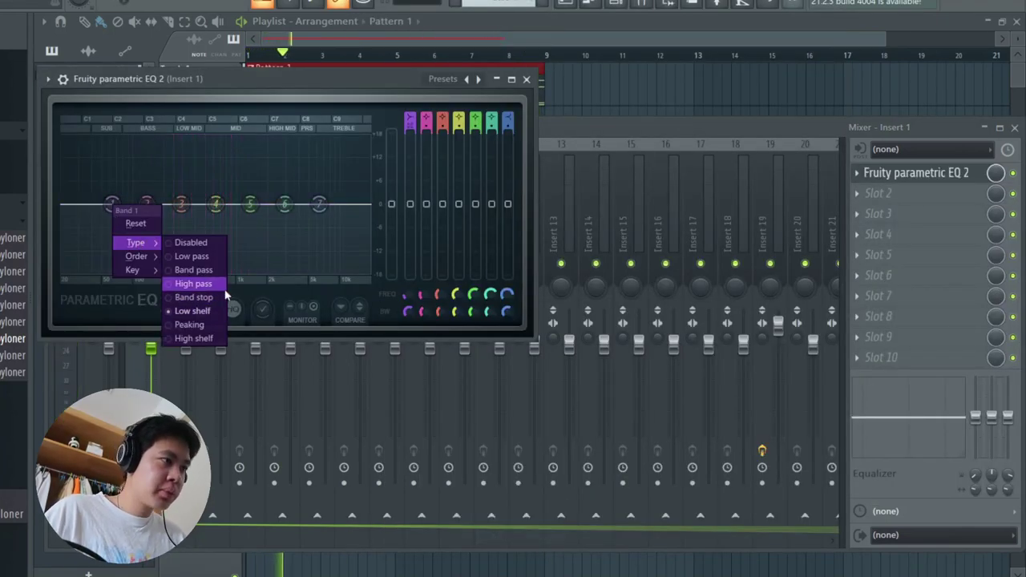
pyautogui.click(195, 282)
pyautogui.moveTo(111, 204); pyautogui.dragTo(139, 206)
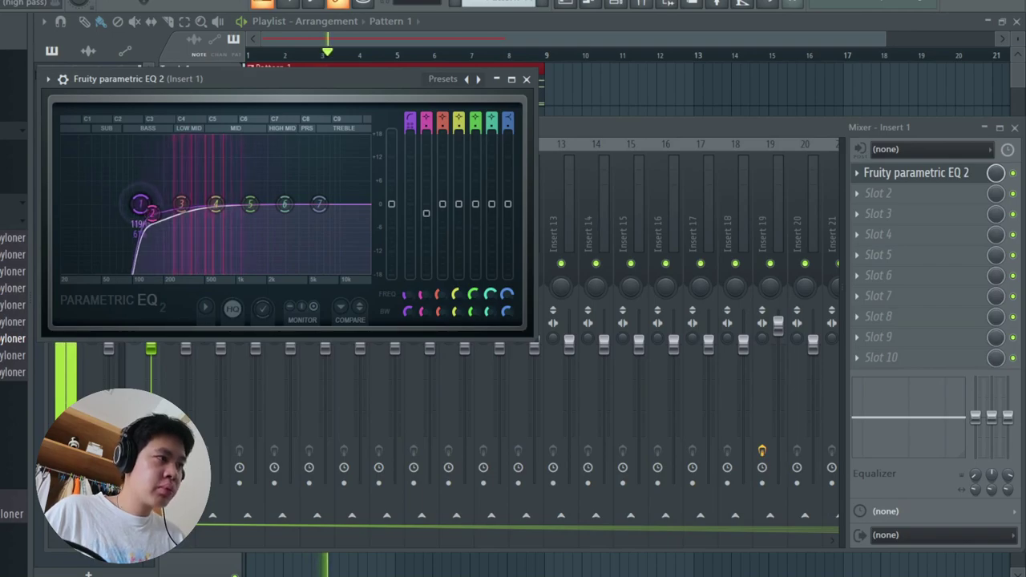
pyautogui.click(526, 78)
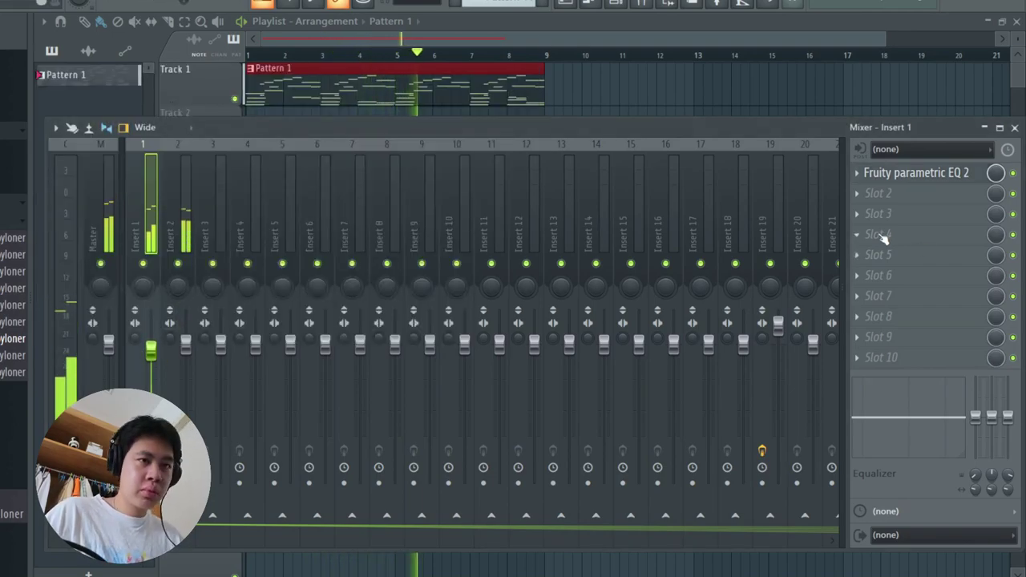
# Add ValhallaDelay to slot 4 of mixer insert 1 and close its window.
pyautogui.press('F8')
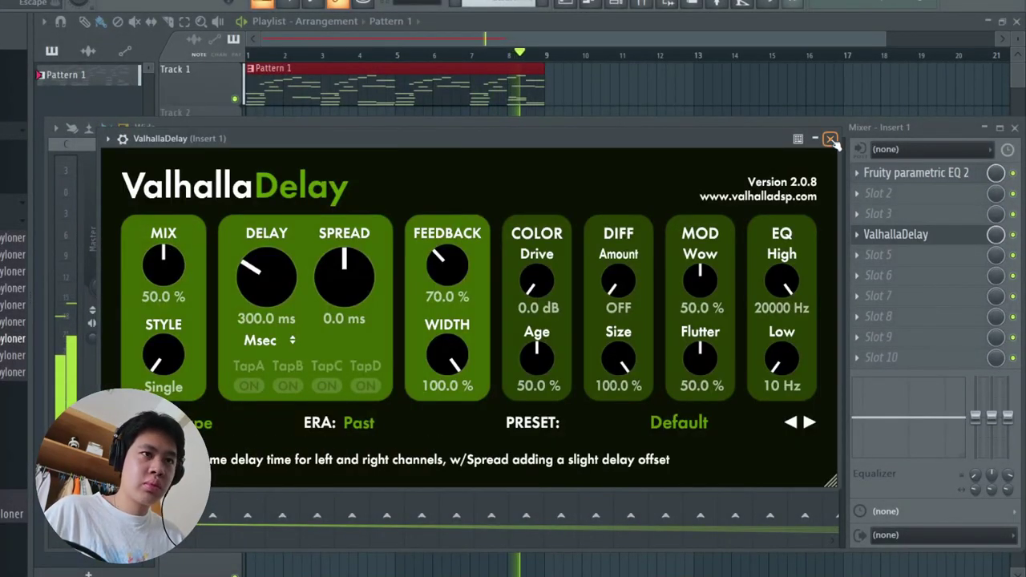
pyautogui.click(832, 139)
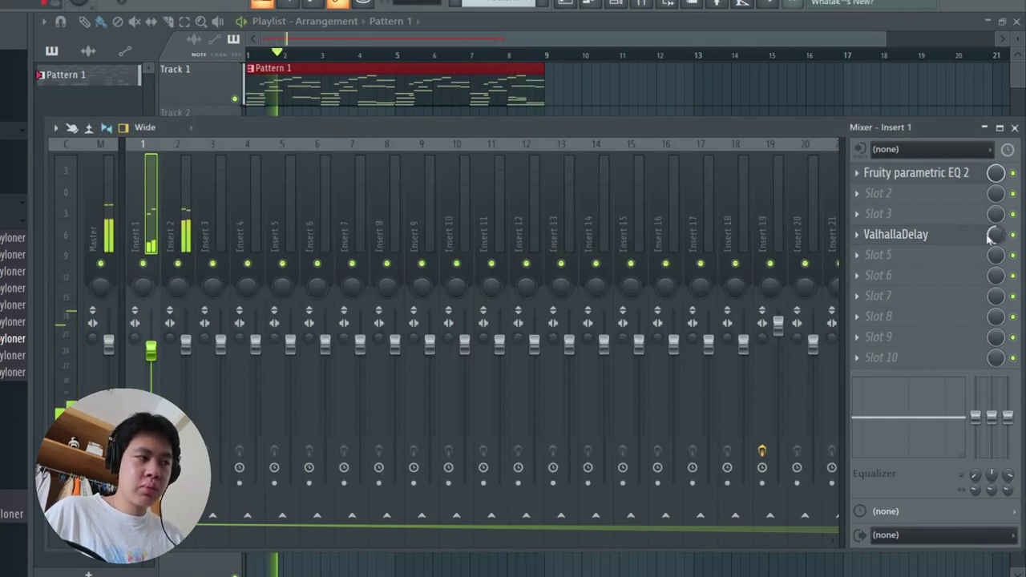
# Add ValhallaVintageVerb to slot 6 of mixer insert 1 with the mix at 43%, and close its window.
pyautogui.middleClick(907, 281)
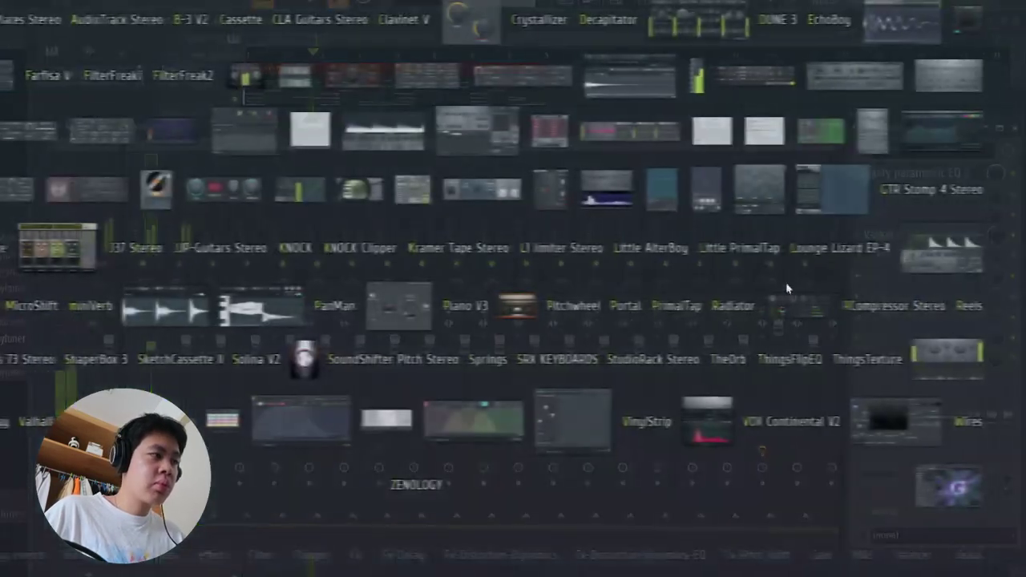
pyautogui.click(137, 409)
pyautogui.moveTo(192, 305); pyautogui.dragTo(192, 362)
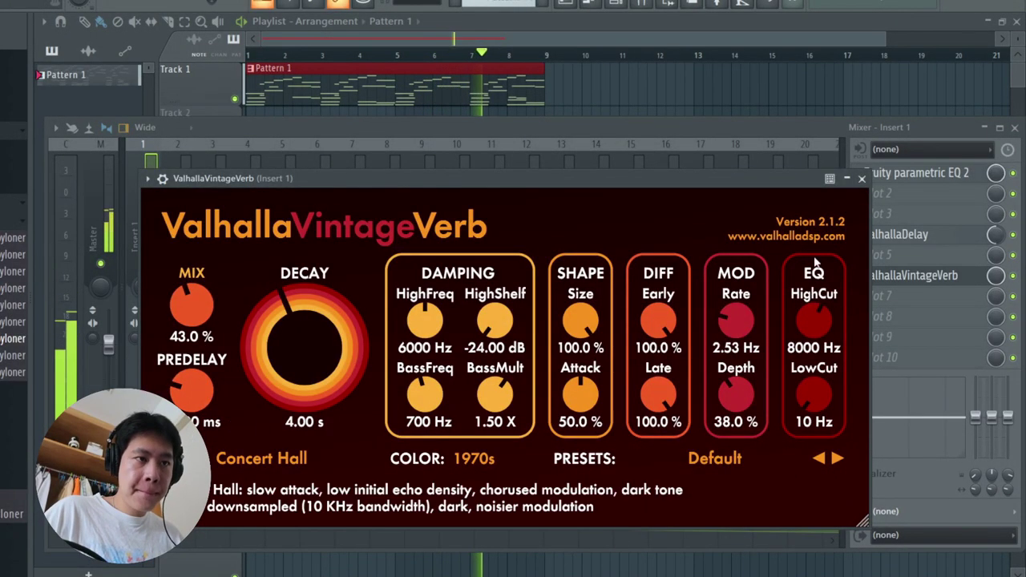
pyautogui.click(862, 178)
# Set insert 1's ValhallaVintageVerb to a 16.7% mix and a 650 Hz LowCut, and close its window.
pyautogui.click(914, 275)
pyautogui.moveTo(191, 309); pyautogui.dragTo(199, 341)
pyautogui.moveTo(814, 393); pyautogui.dragTo(810, 364)
pyautogui.moveTo(795, 307); pyautogui.dragTo(794, 319)
pyautogui.moveTo(192, 304)
pyautogui.mouseDown()
pyautogui.moveTo(190, 290)
pyautogui.moveTo(186, 302)
pyautogui.mouseUp()
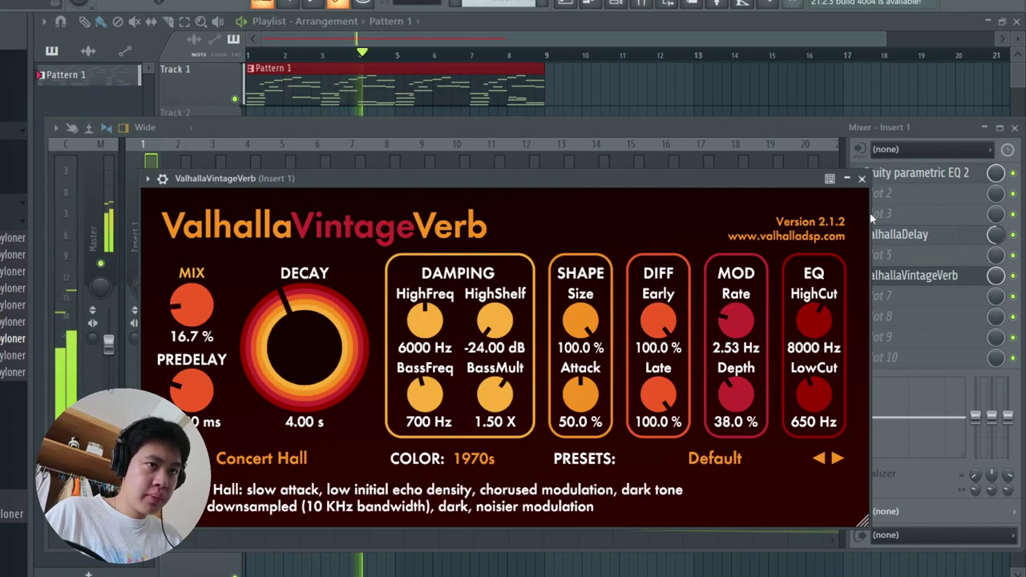
pyautogui.click(862, 178)
# Add Fruity parametric EQ 2 to slot 1 of mixer insert 2 and make band 1 a high pass with a steep order.
pyautogui.click(181, 299)
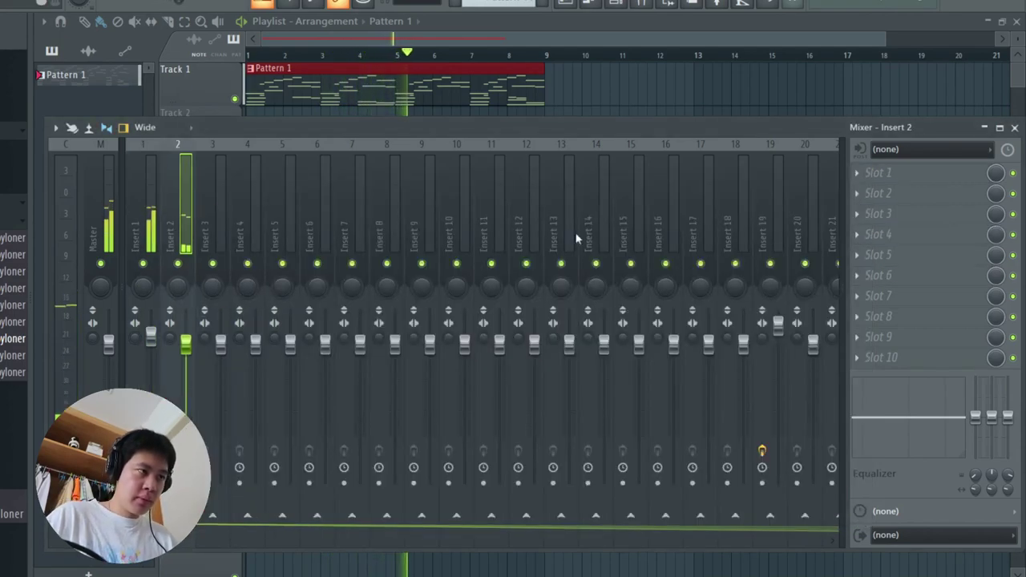
pyautogui.click(886, 171)
pyautogui.click(563, 538)
pyautogui.rightClick(228, 324)
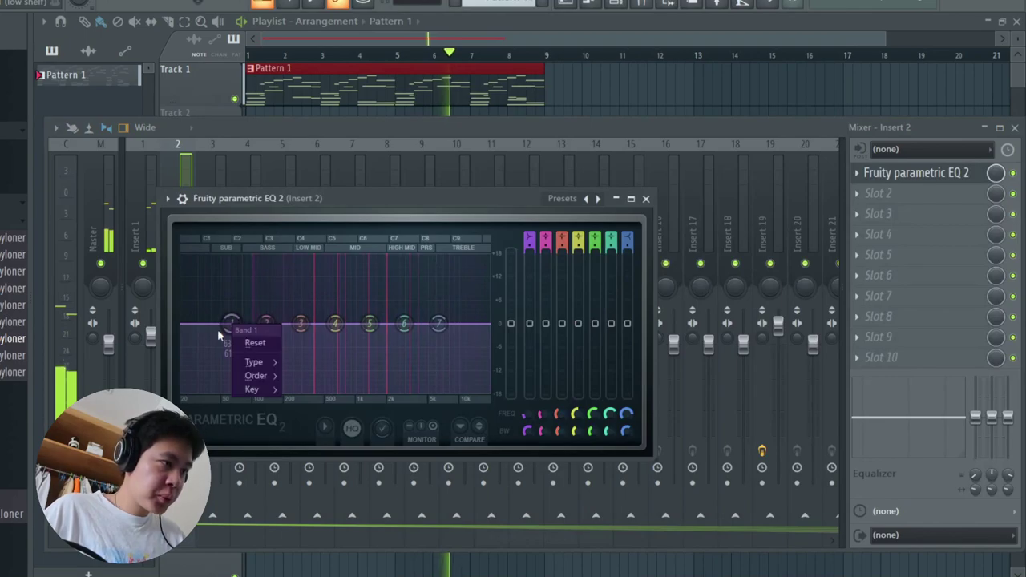
pyautogui.moveTo(263, 376)
pyautogui.click(300, 376)
pyautogui.rightClick(229, 324)
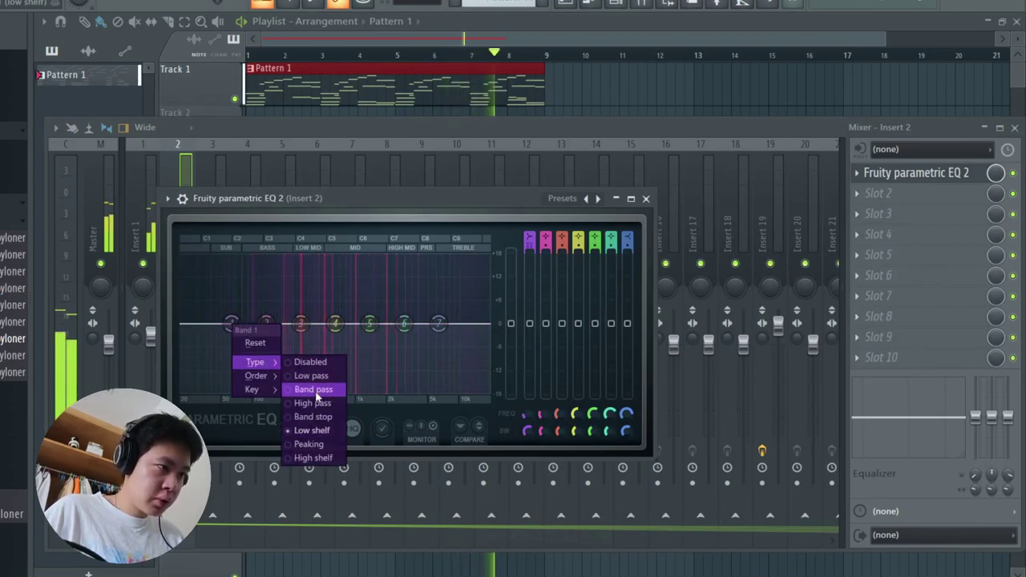
pyautogui.click(313, 392)
# Lower band 2 slightly at about 127 Hz, adjust the treble on insert 2's EQ, and close its window.
pyautogui.moveTo(229, 324); pyautogui.dragTo(264, 330)
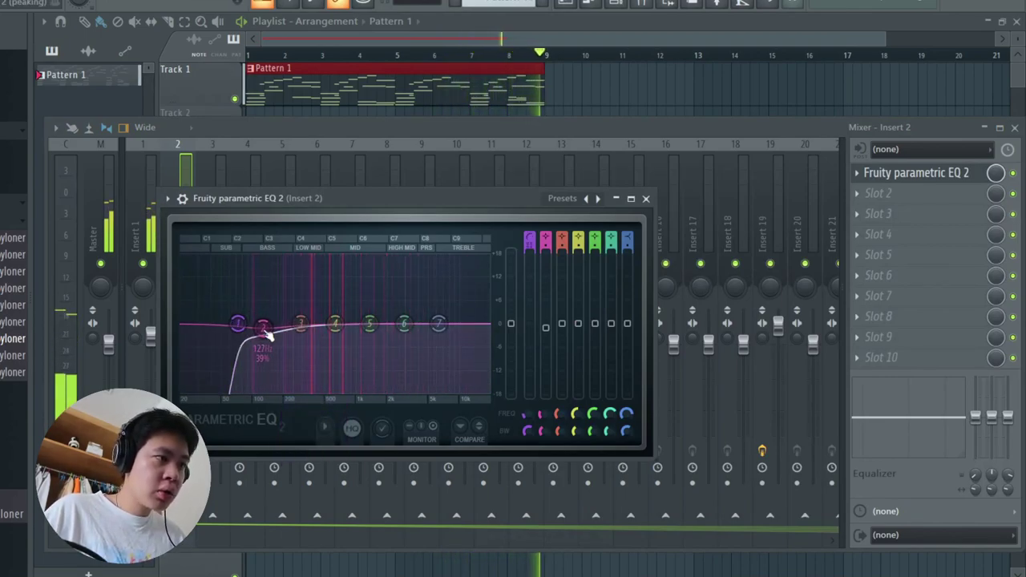
pyautogui.moveTo(404, 324); pyautogui.dragTo(441, 316)
pyautogui.click(646, 198)
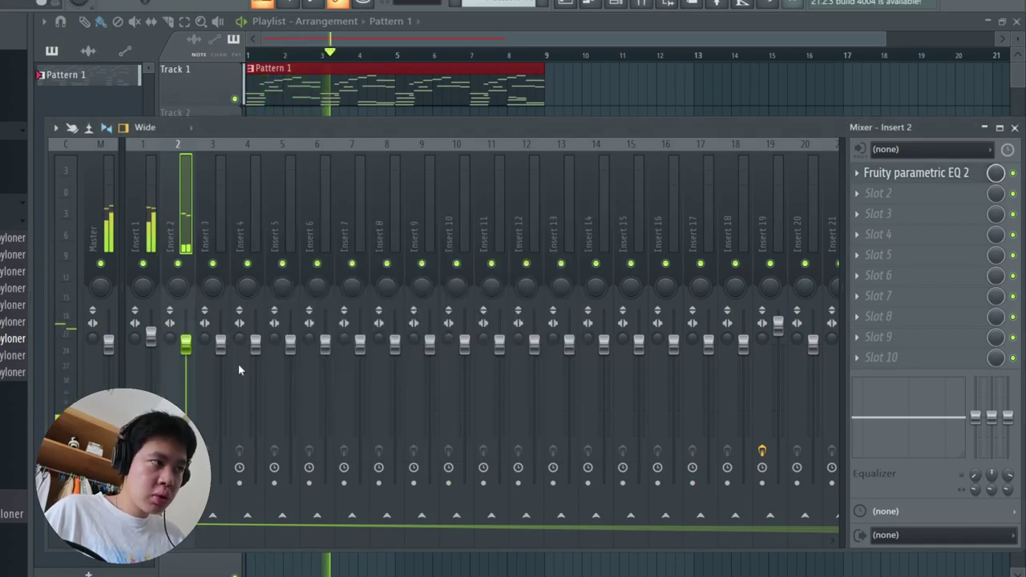
# Add ValhallaDelay to slot 3 of mixer insert 2 with the guitar echo preset BBD-Eternal 8th-note, and reduce its slot mix level.
pyautogui.press('F8')
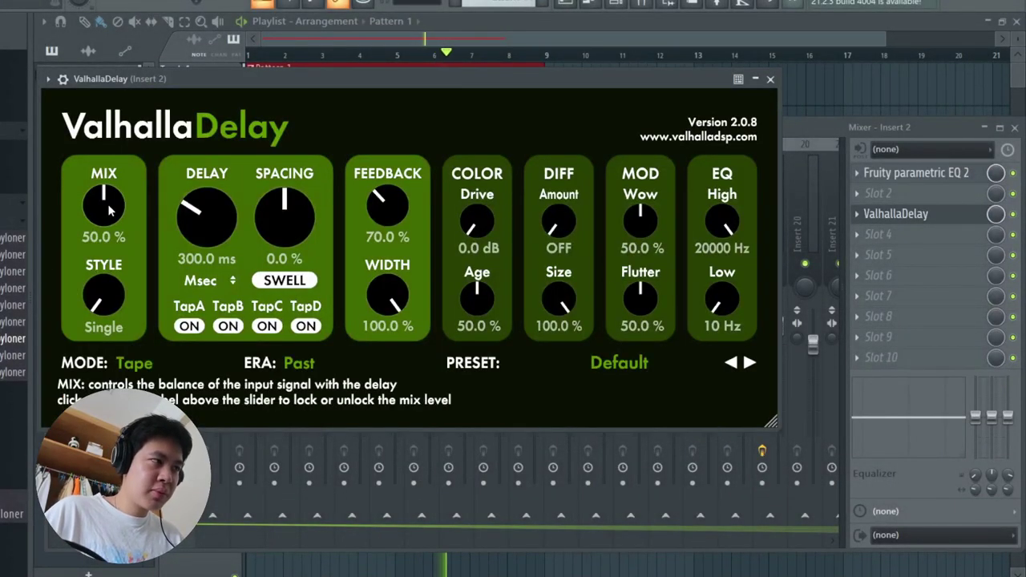
pyautogui.click(662, 363)
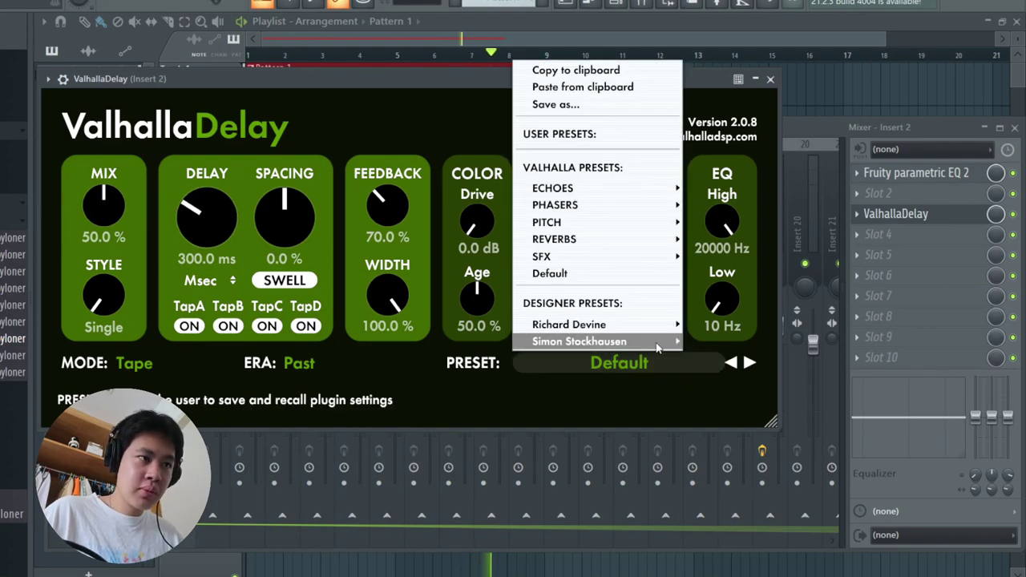
pyautogui.moveTo(659, 198)
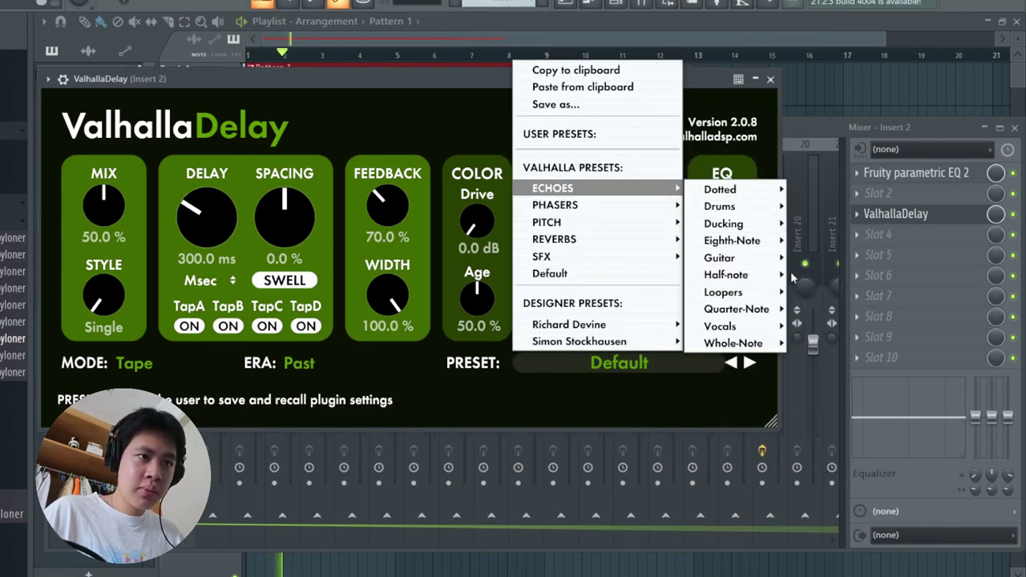
pyautogui.moveTo(722, 258)
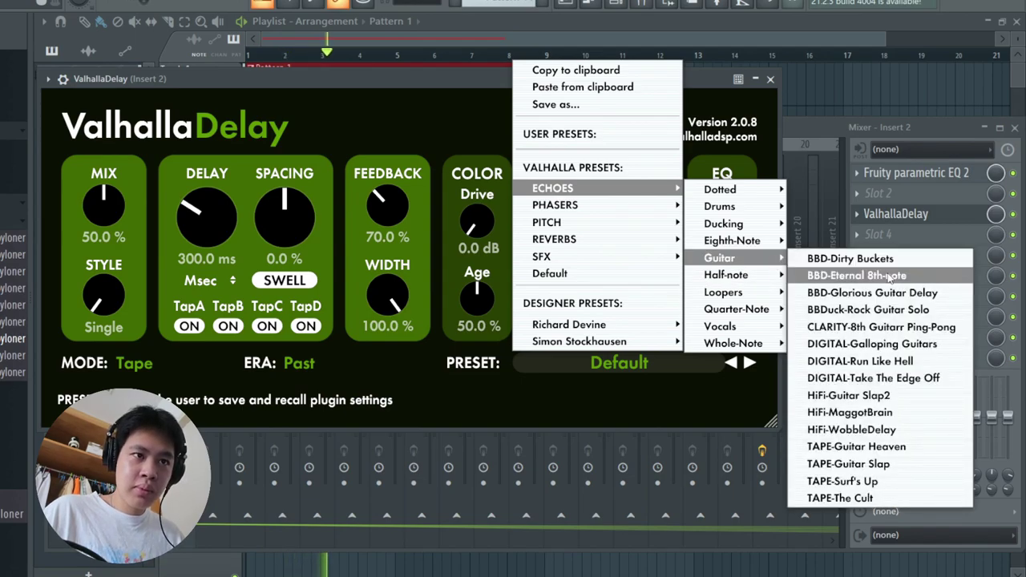
pyautogui.click(850, 275)
pyautogui.click(770, 81)
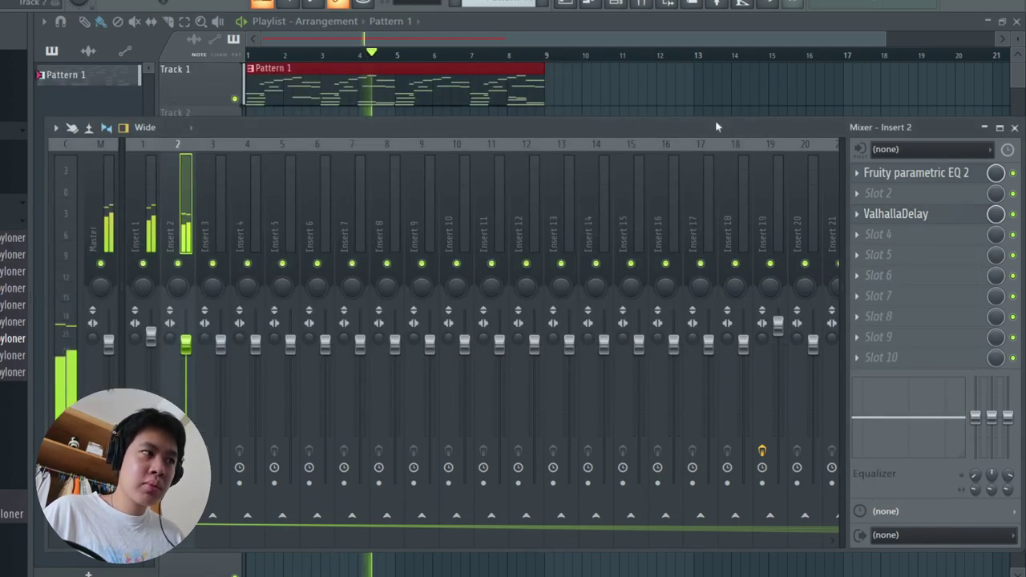
pyautogui.moveTo(998, 219); pyautogui.dragTo(998, 222)
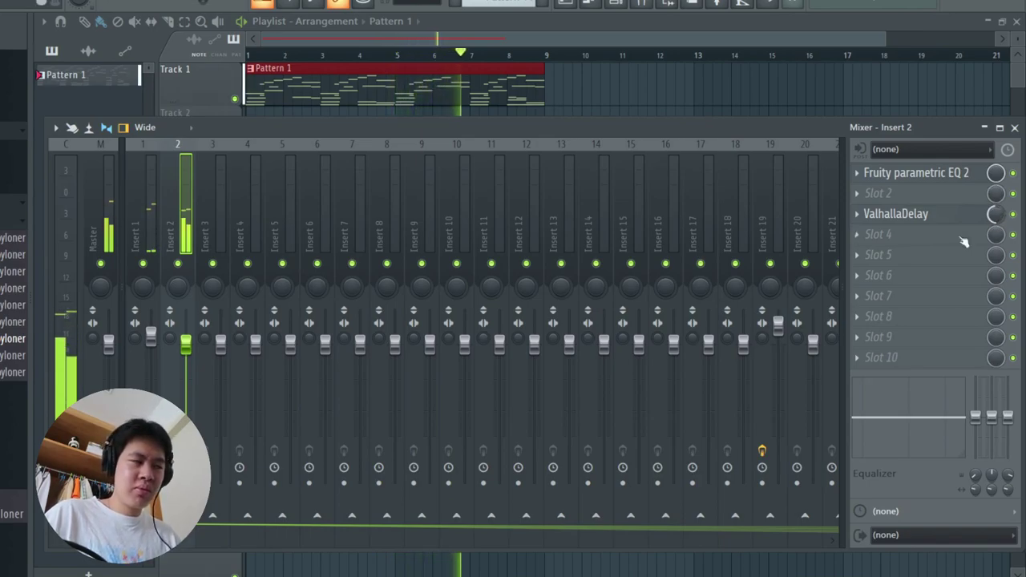
# Slightly lower insert 2's fader and add ValhallaVintageVerb to slot 5 with the CC-Guitar Room preset.
pyautogui.moveTo(186, 345); pyautogui.dragTo(187, 349)
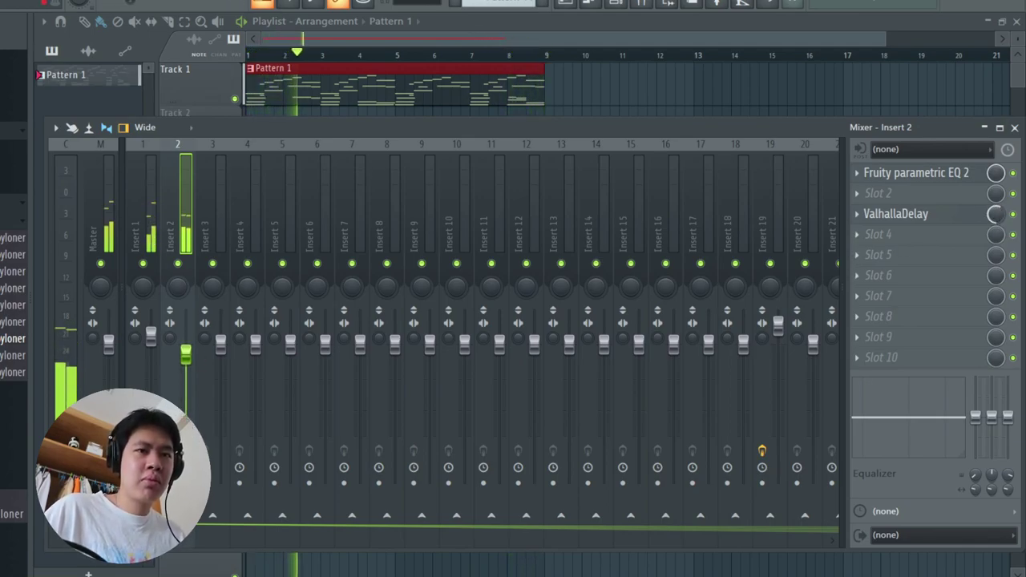
pyautogui.click(930, 263)
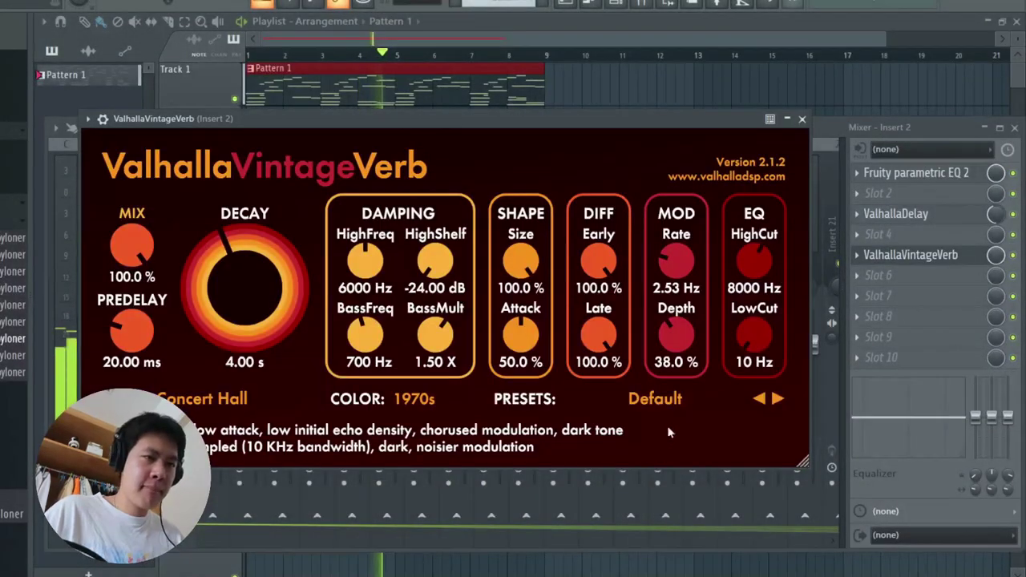
pyautogui.click(655, 399)
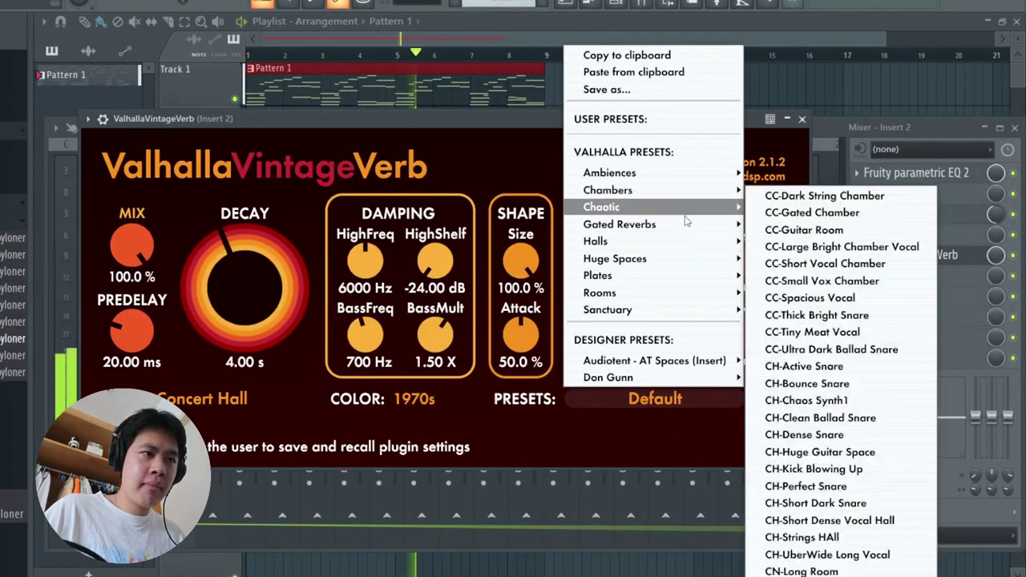
pyautogui.moveTo(680, 209)
pyautogui.click(810, 98)
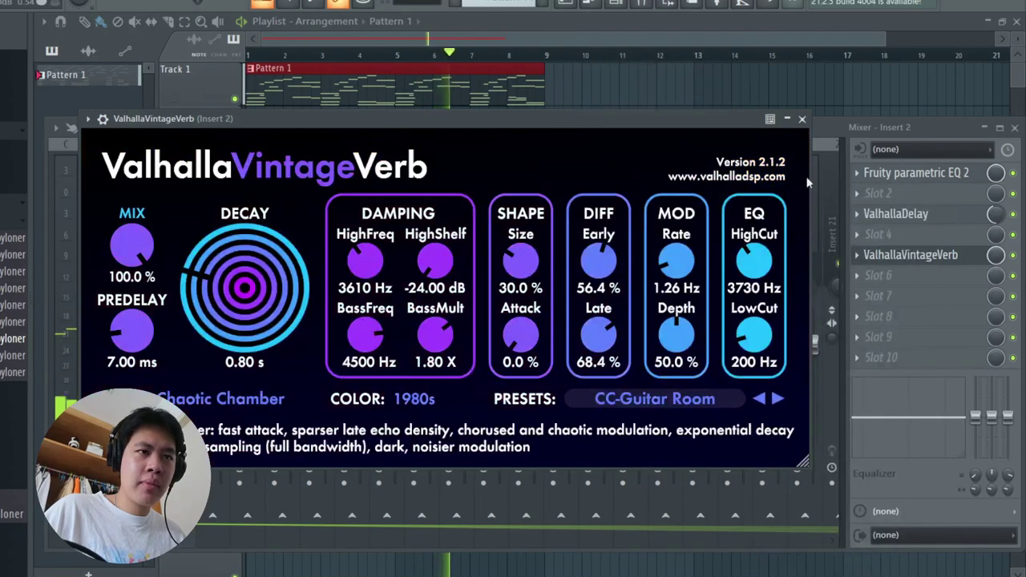
pyautogui.click(796, 119)
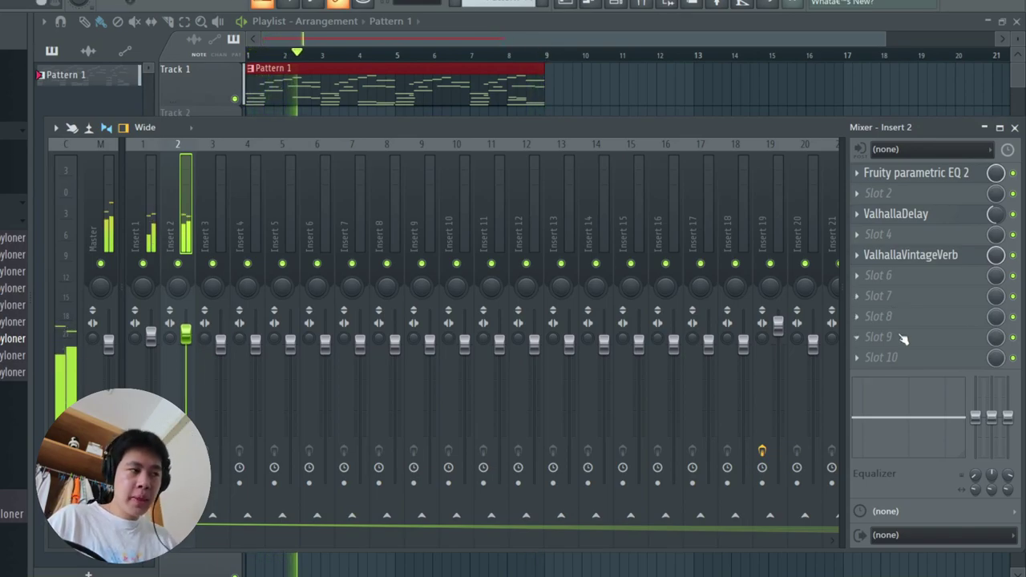
# Mute mixer insert 1 to hear insert 2 without it, and unmute it again.
pyautogui.click(144, 263)
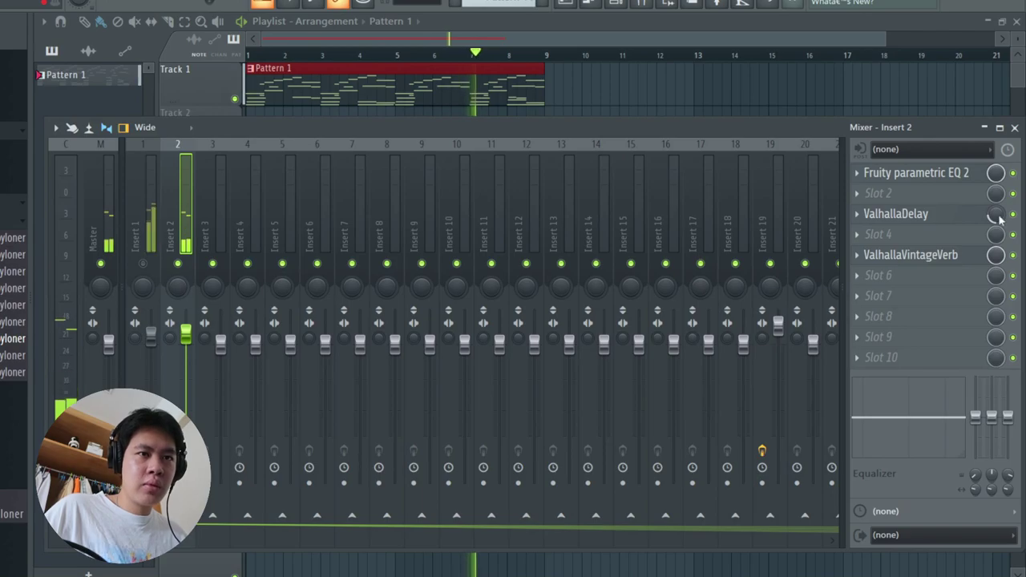
pyautogui.click(150, 261)
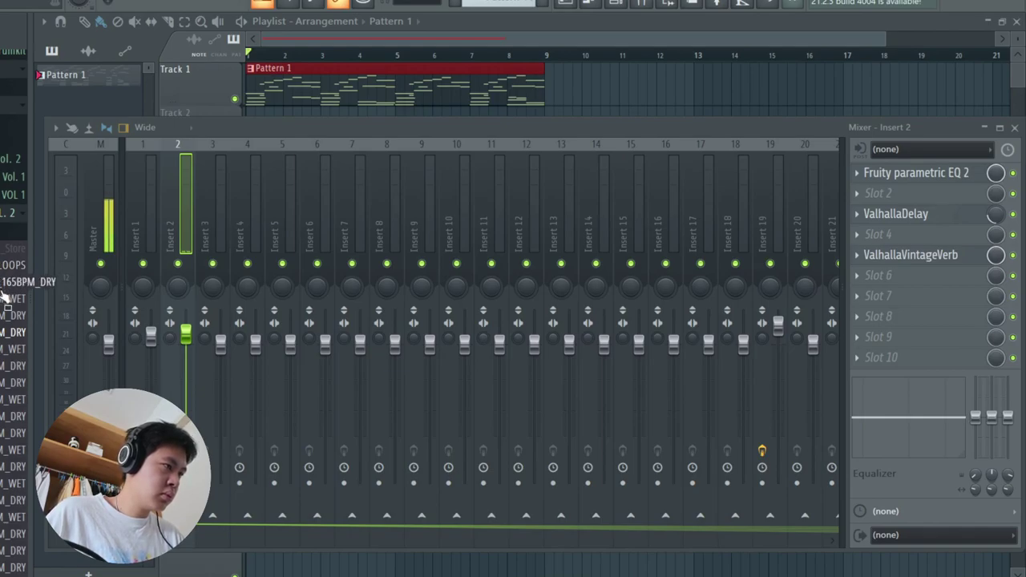
# Place the SHIMA_RIFF_05_Bbmin_165BPM_DRY sample on playlist Track 4 at bar 1.
pyautogui.scroll(-5, 6, 345)
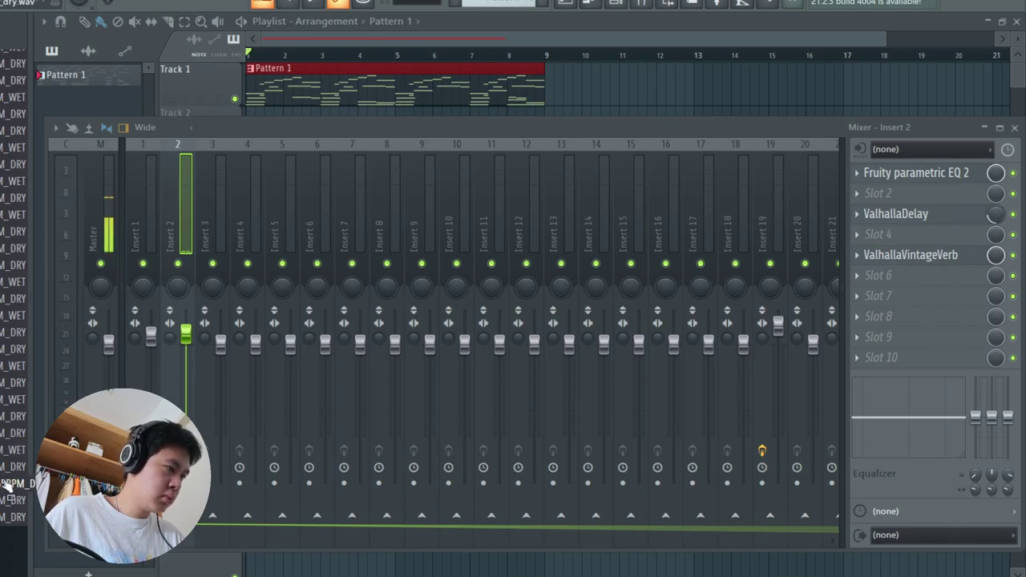
pyautogui.moveTo(13, 484); pyautogui.dragTo(249, 230)
pyautogui.moveTo(417, 3); pyautogui.dragTo(417, 0)
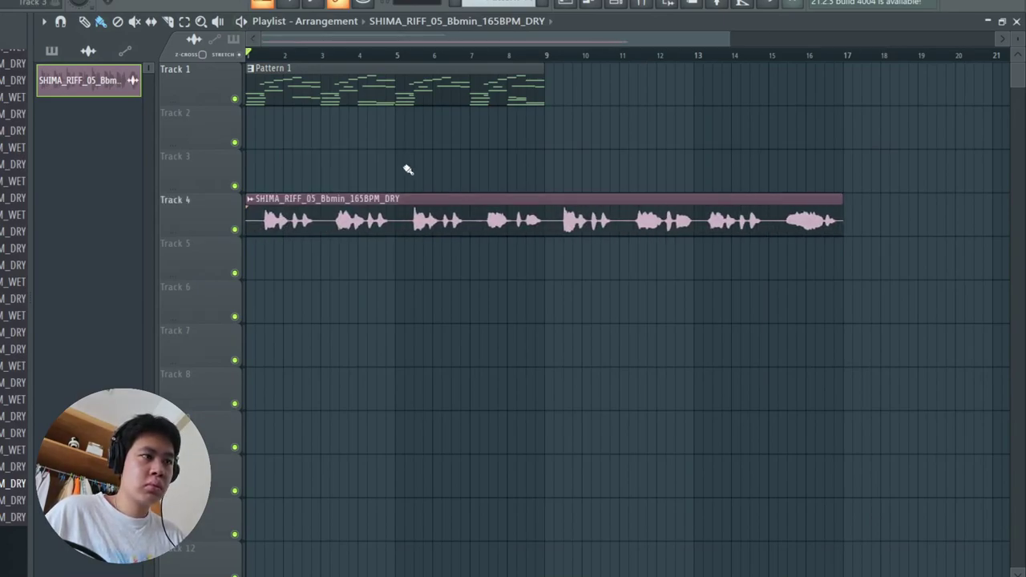
# Set the SHIMA_RIFF clip's time-stretching mode to Stretch and close its settings.
pyautogui.doubleClick(431, 221)
pyautogui.click(529, 281)
pyautogui.click(531, 323)
pyautogui.press('Escape')
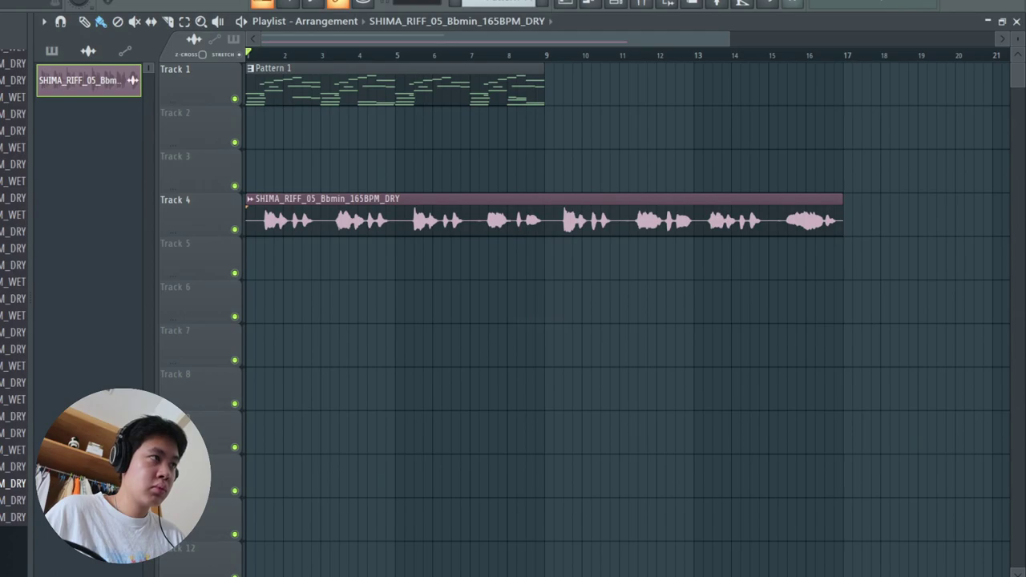
# Review the riff clip's channel settings, close them and play back the arrangement.
pyautogui.scroll(8, 10, 235)
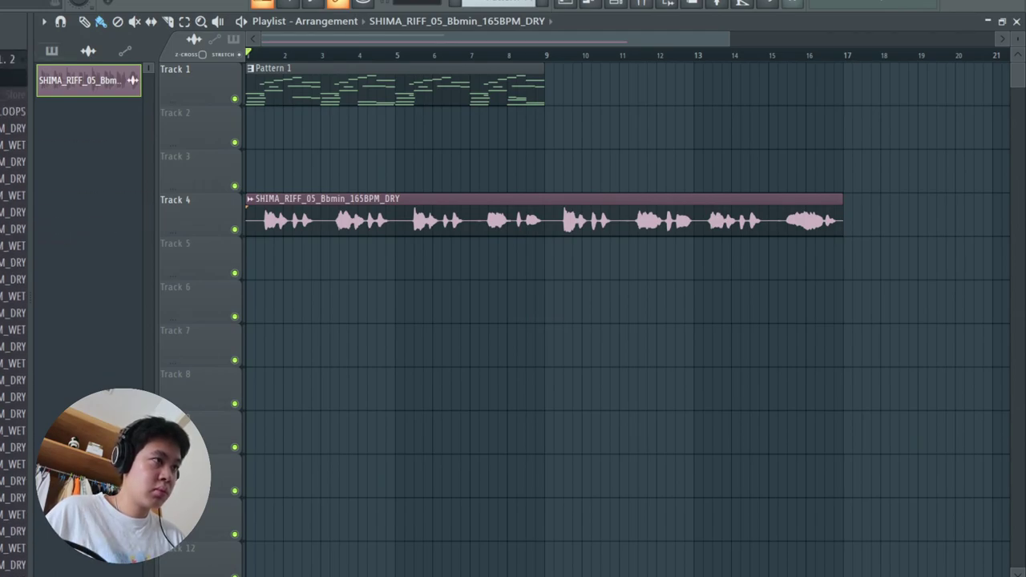
pyautogui.doubleClick(399, 223)
pyautogui.click(589, 198)
pyautogui.doubleClick(352, 224)
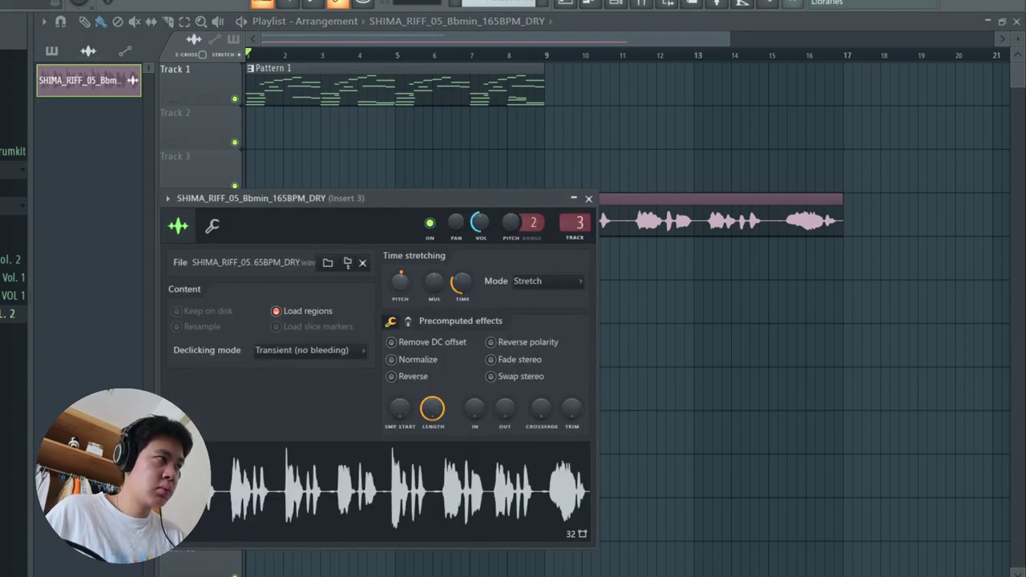
pyautogui.click(589, 198)
pyautogui.press('space')
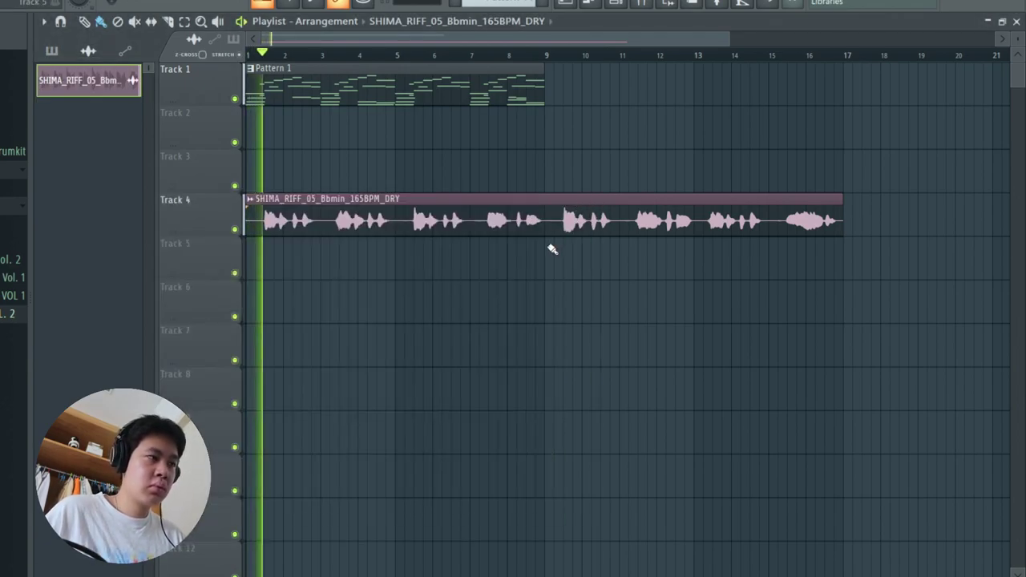
# Slice the riff clip on Track 4 at bar 9 and duplicate Pattern 1 so the copy starts at bar 9.
pyautogui.click(167, 21)
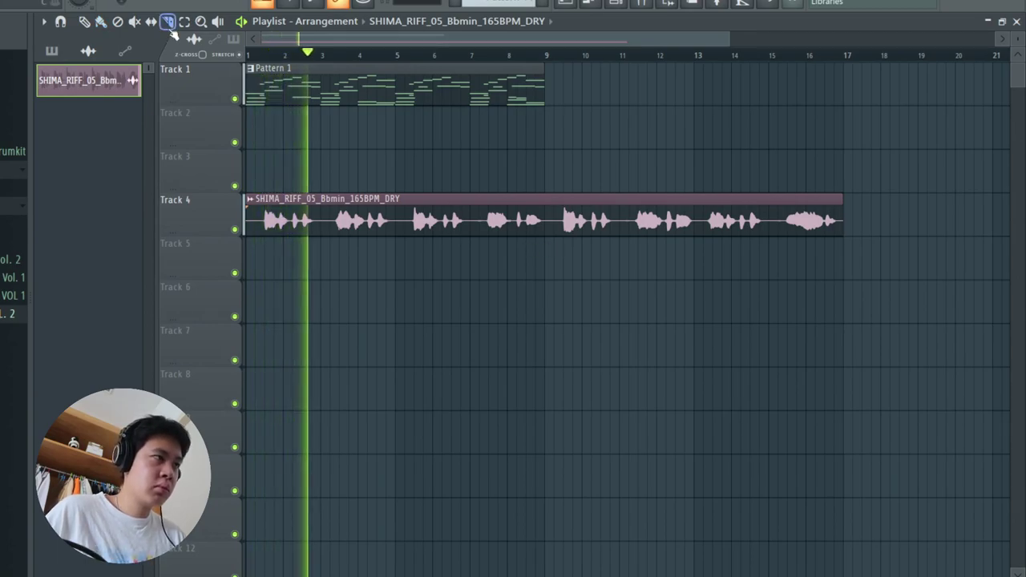
pyautogui.click(548, 214)
pyautogui.click(84, 22)
pyautogui.moveTo(258, 80); pyautogui.dragTo(297, 129)
pyautogui.hotkey('ctrl', 'b')
pyautogui.keyDown('ctrl'); pyautogui.click(755, 140); pyautogui.keyUp('ctrl')
# Lower mixer insert 3's fader to quieten the riff and check the riff clip's channel settings.
pyautogui.click(648, 5)
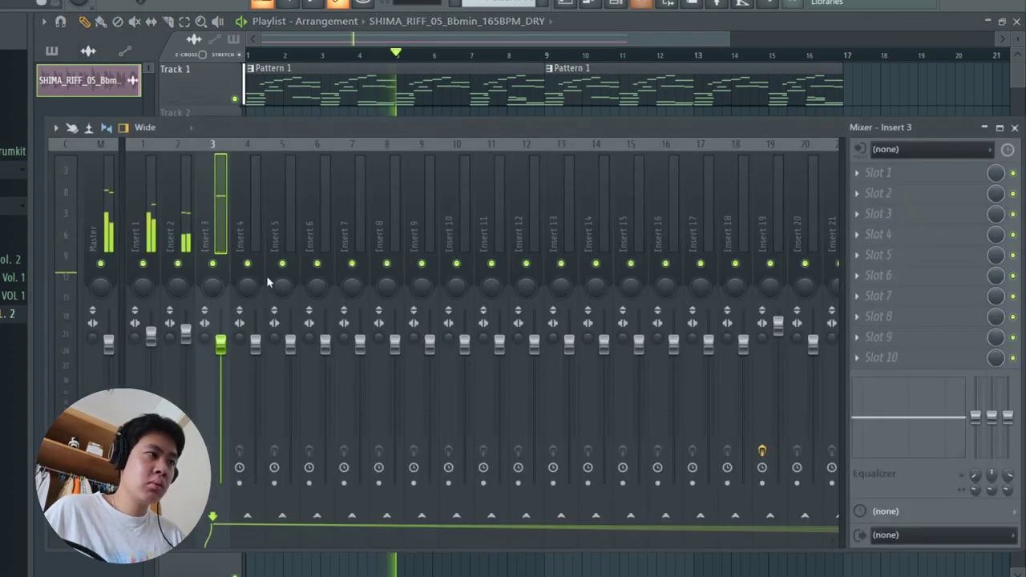
pyautogui.moveTo(222, 345); pyautogui.dragTo(223, 374)
pyautogui.click(1015, 128)
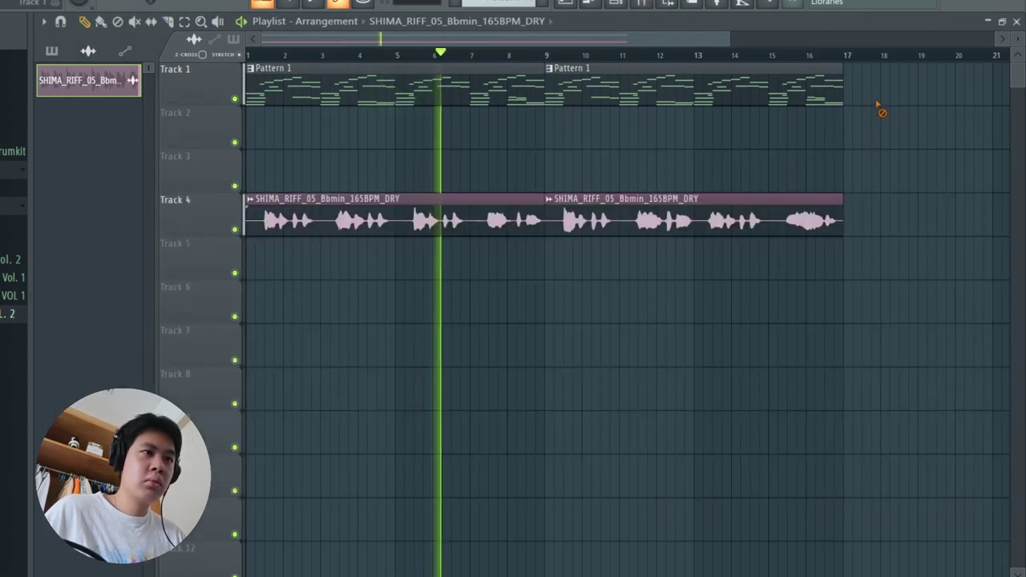
pyautogui.doubleClick(552, 219)
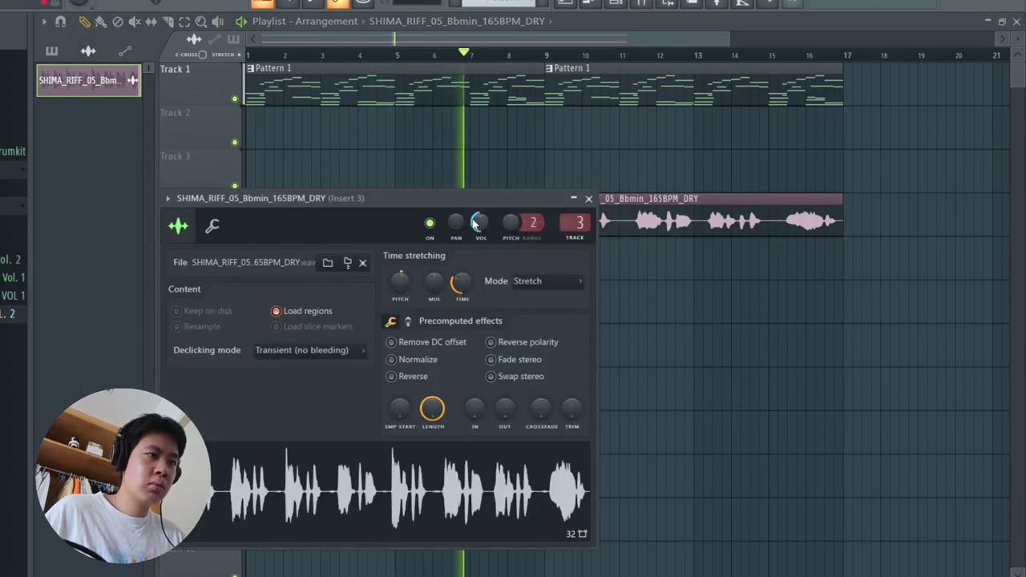
pyautogui.click(589, 198)
# Add Fruity parametric EQ 2 to slot 1 of mixer insert 3, with band 1 as a steep high pass and band 4 slightly lowered at about 568 Hz.
pyautogui.click(648, 5)
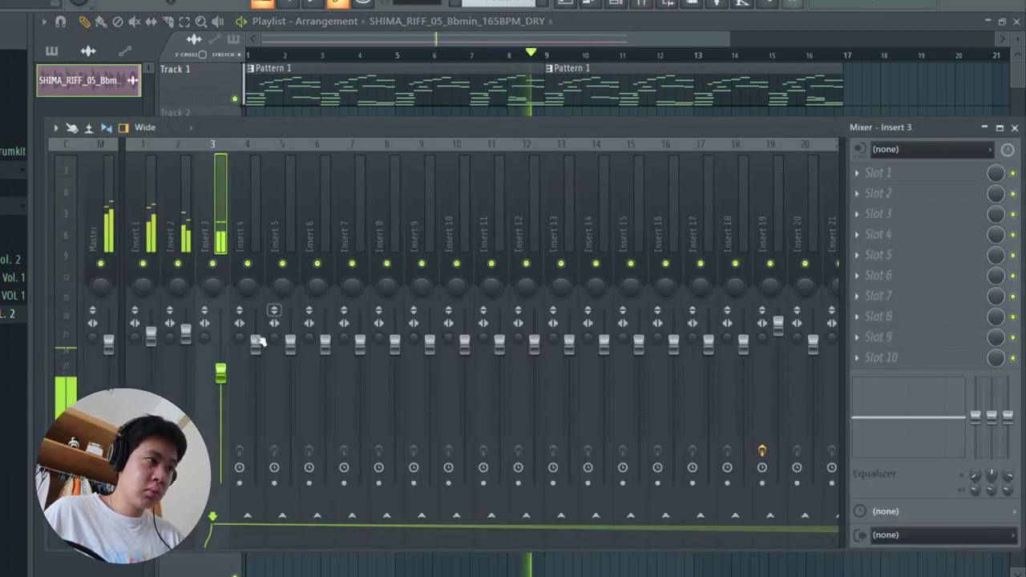
pyautogui.click(907, 173)
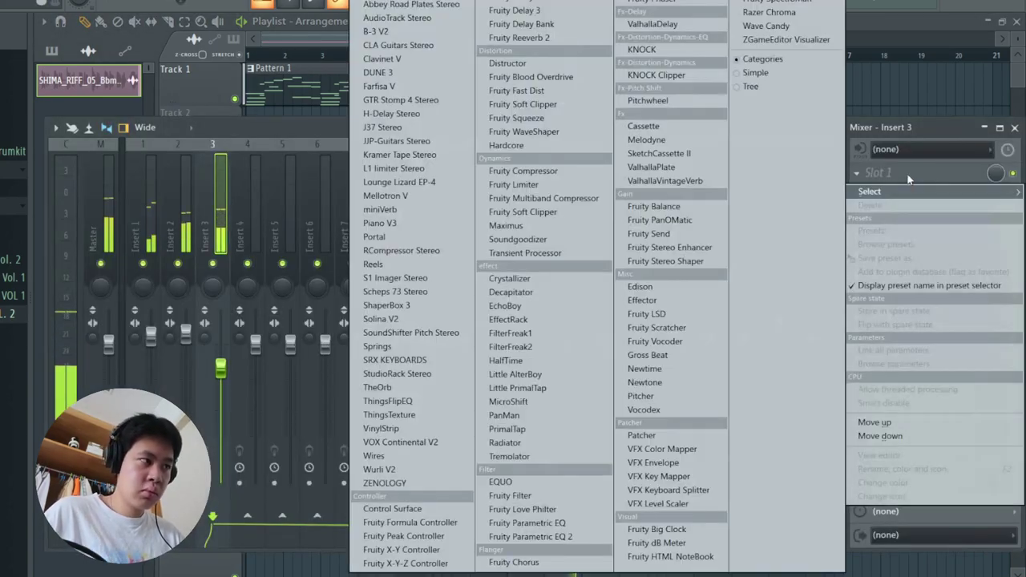
pyautogui.click(532, 537)
pyautogui.rightClick(152, 244)
pyautogui.moveTo(178, 297)
pyautogui.click(225, 298)
pyautogui.rightClick(153, 244)
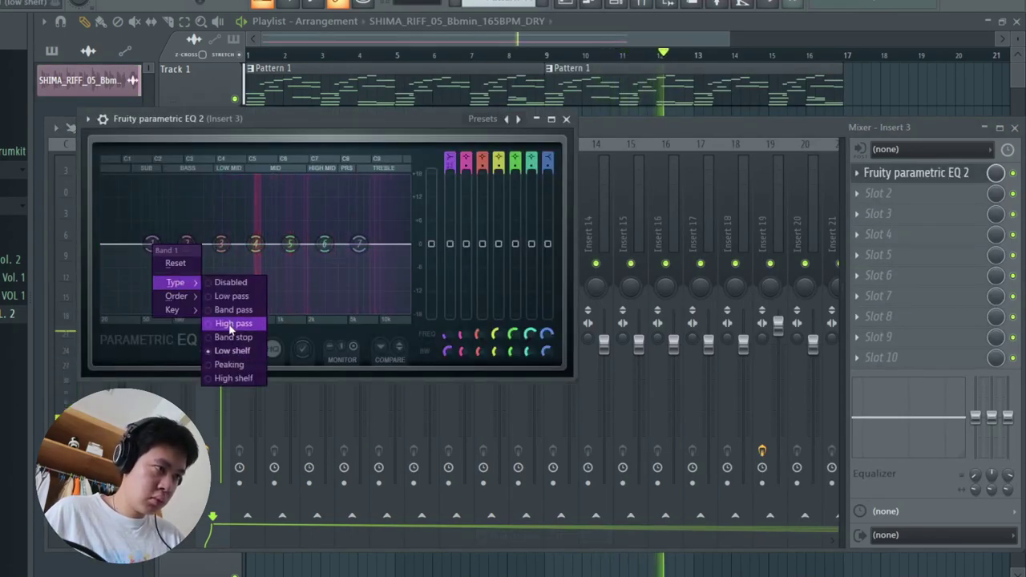
pyautogui.click(231, 320)
pyautogui.moveTo(152, 244); pyautogui.dragTo(250, 246)
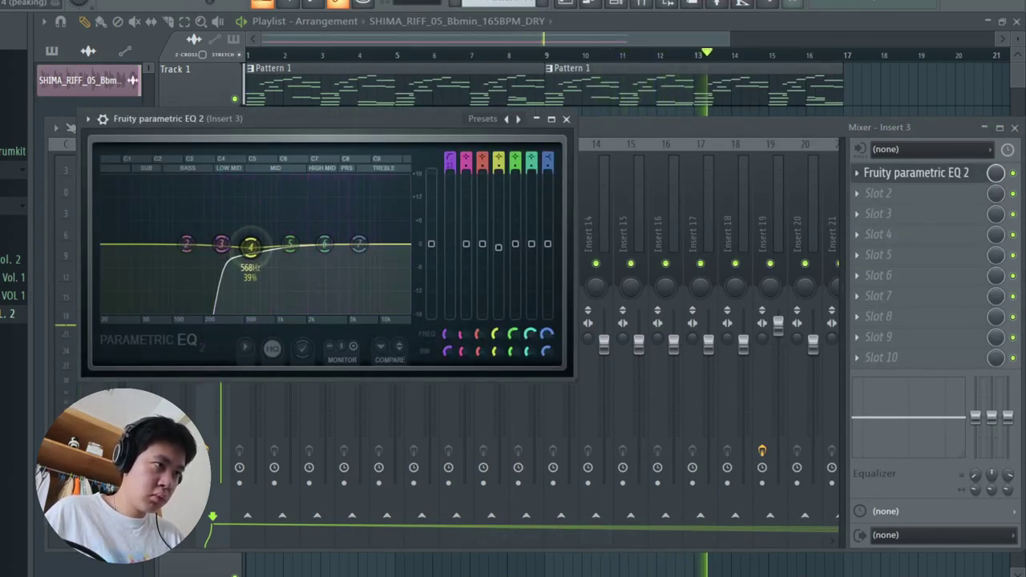
# Make EQ band 7 on insert 3 a steep low pass, lower its cutoff frequency, and close the EQ.
pyautogui.rightClick(359, 243)
pyautogui.moveTo(385, 295)
pyautogui.click(434, 312)
pyautogui.rightClick(359, 243)
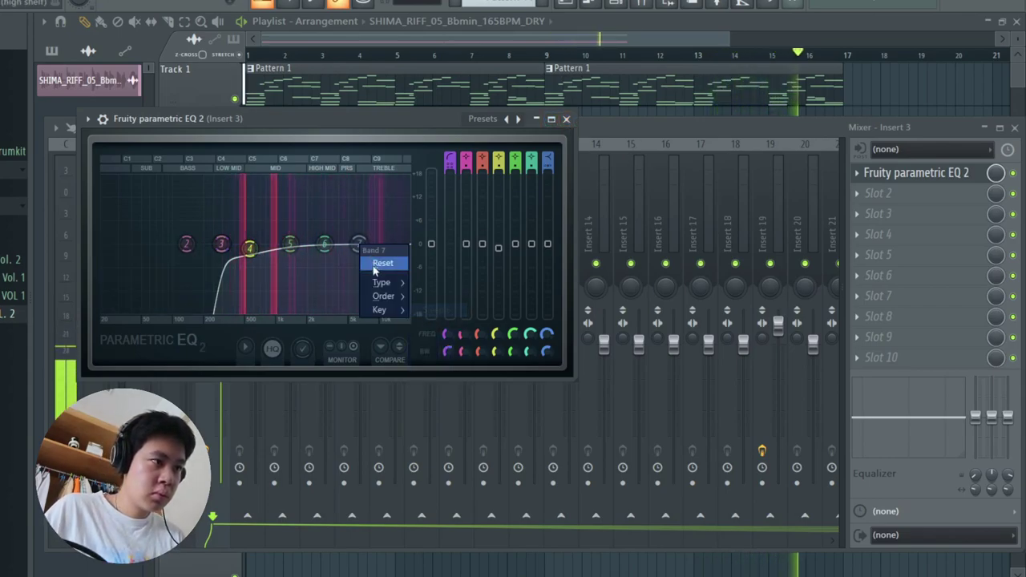
pyautogui.click(434, 298)
pyautogui.moveTo(357, 244); pyautogui.dragTo(335, 244)
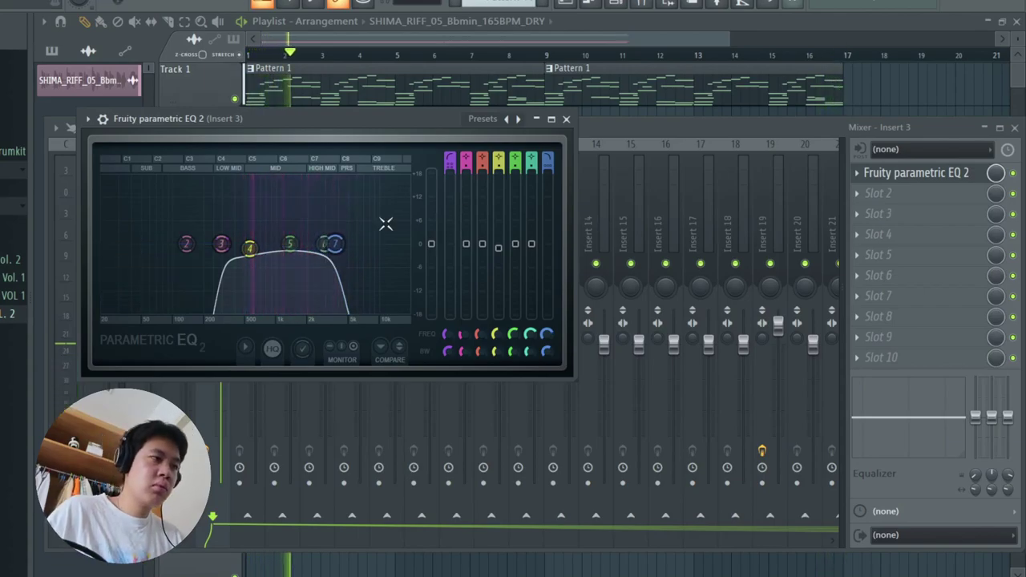
pyautogui.click(566, 119)
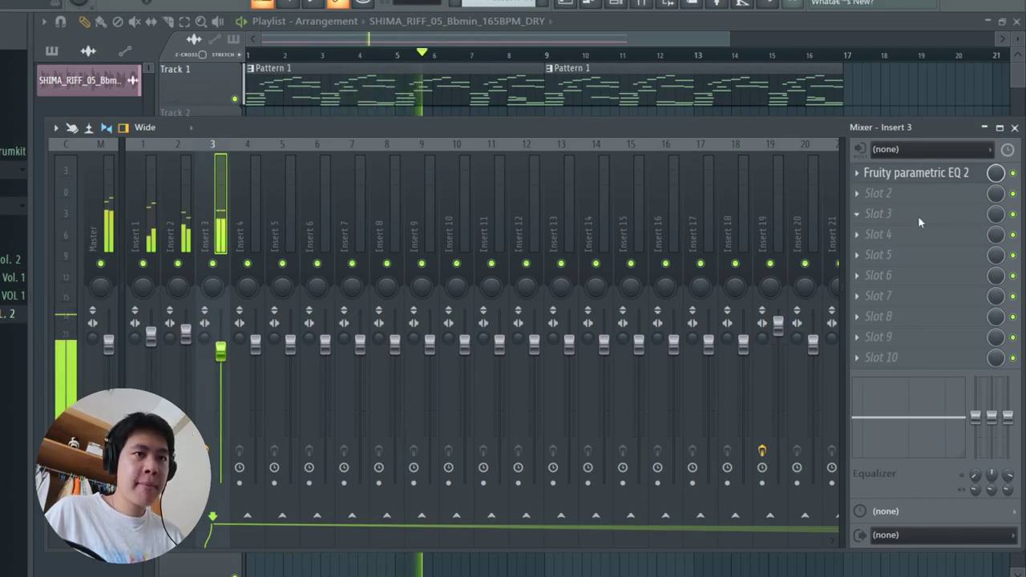
# Add ValhallaVintageVerb to slot 3 of mixer insert 3 with about 55% mix and a raised low cut, and lower the insert's fader.
pyautogui.press('F8')
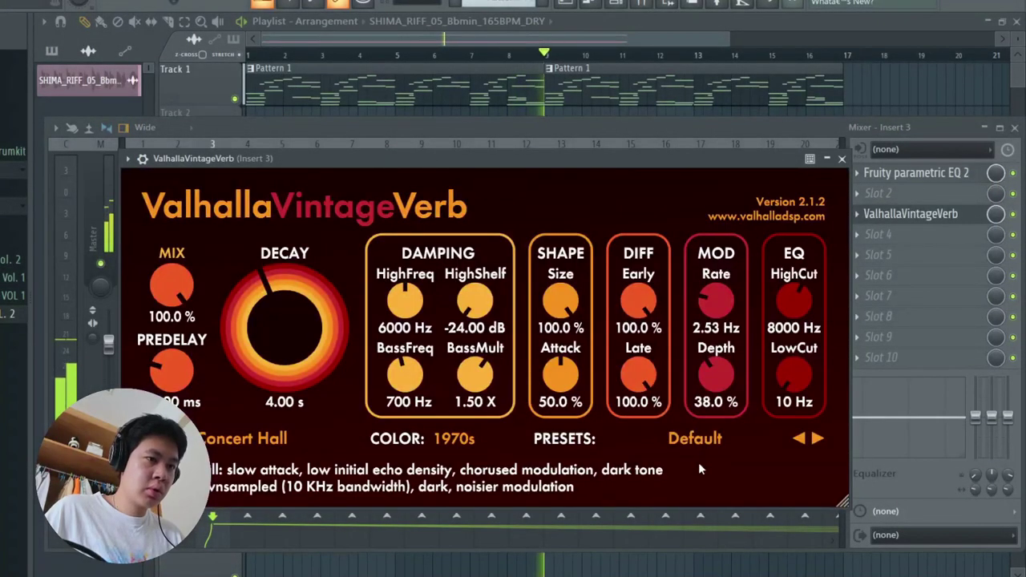
pyautogui.moveTo(199, 329); pyautogui.dragTo(202, 385)
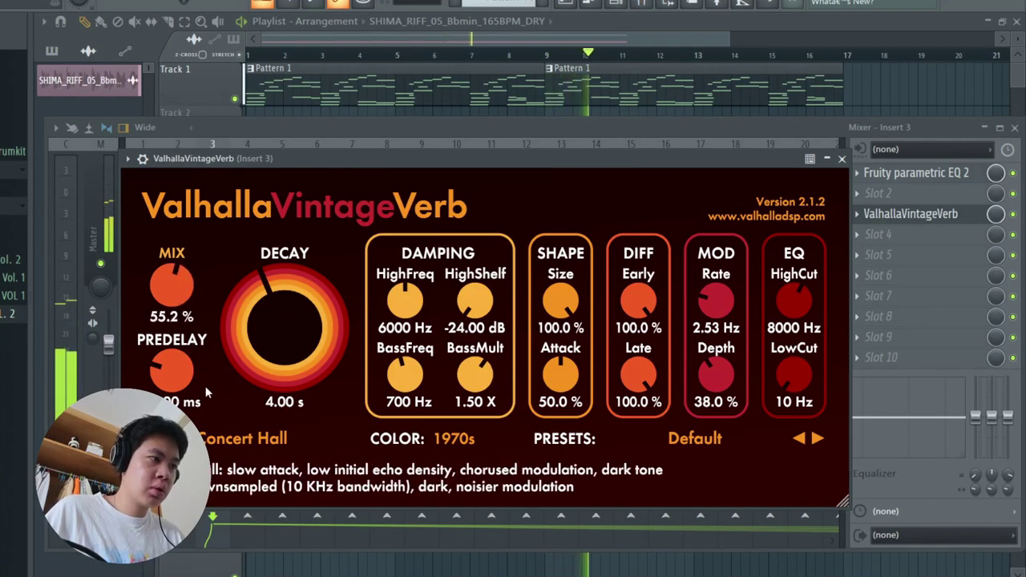
pyautogui.moveTo(793, 372); pyautogui.dragTo(796, 341)
pyautogui.click(831, 160)
pyautogui.moveTo(220, 350); pyautogui.dragTo(220, 365)
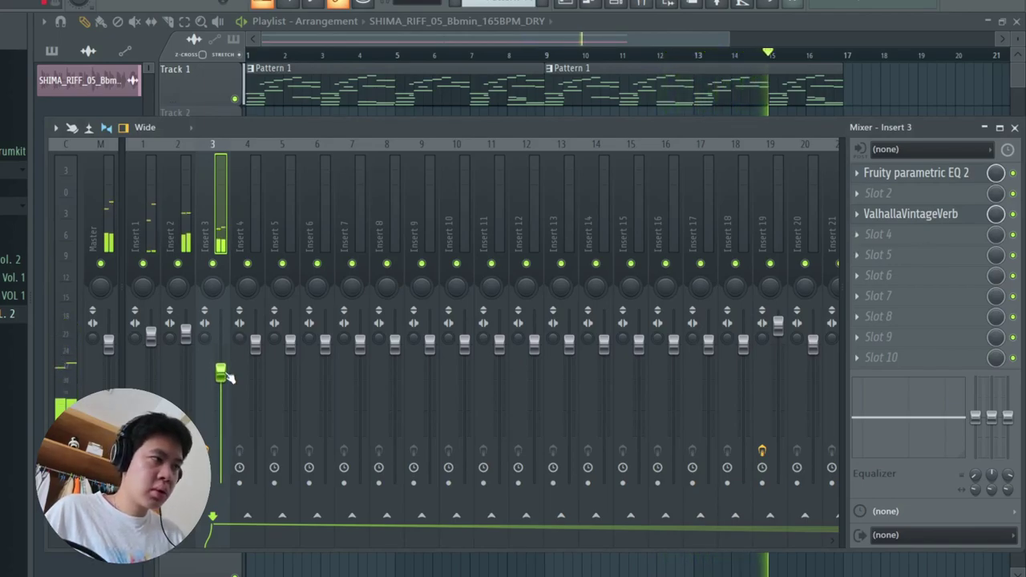
# Add Little AlterBoy and Fruity Stereo Shaper to mixer insert 3's effect slots and bring its fader down further.
pyautogui.press('F8')
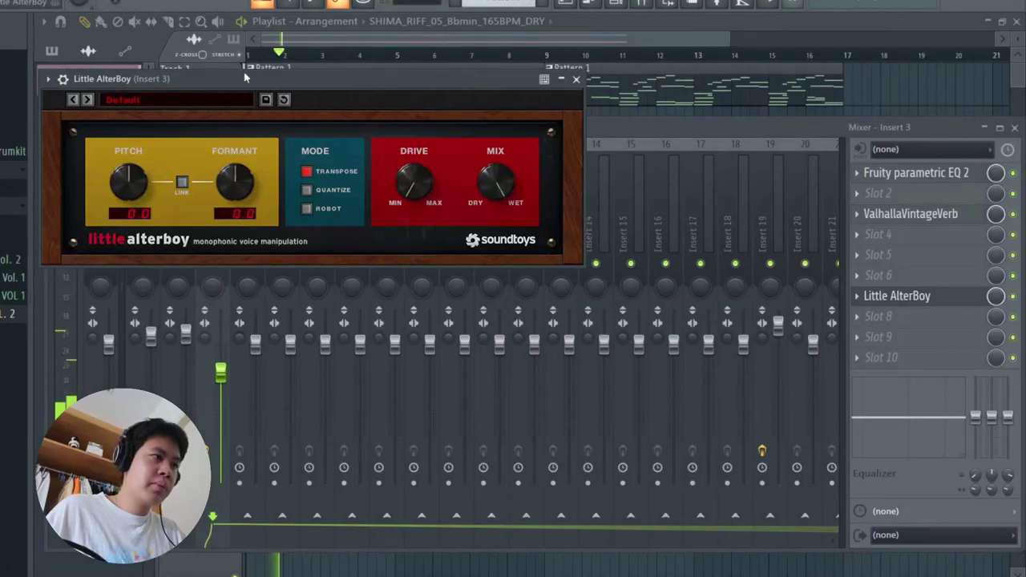
pyautogui.moveTo(248, 73); pyautogui.dragTo(438, 104)
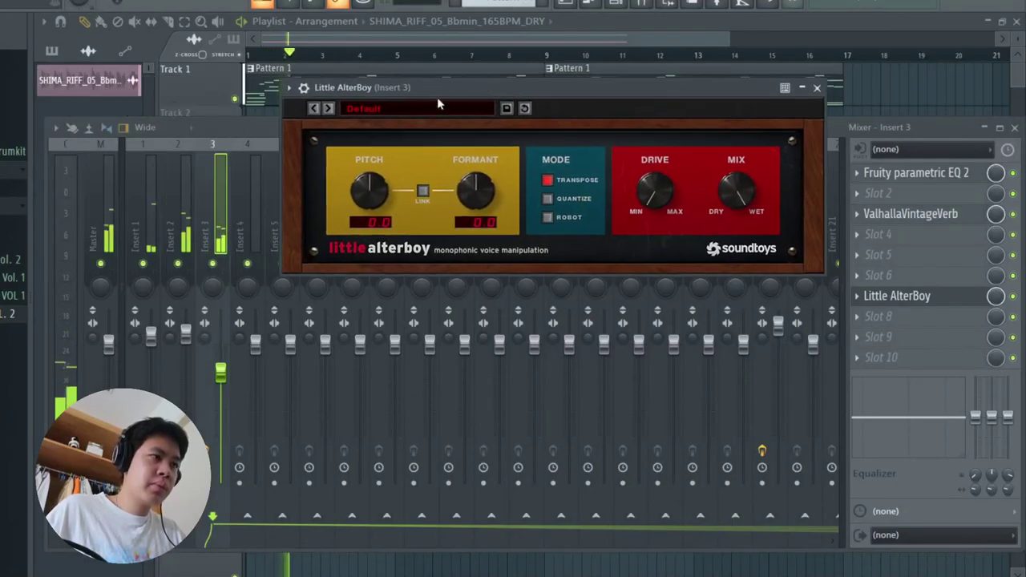
pyautogui.click(817, 88)
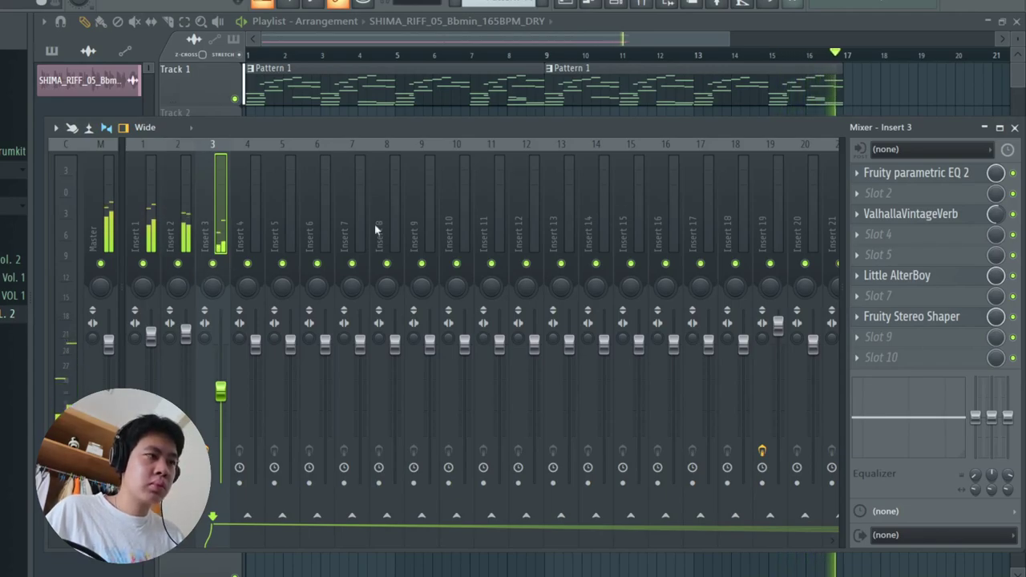
# Split Pattern 1 by channel into separate Spring Rhodes and Omnisphere patterns.
pyautogui.press('F9')
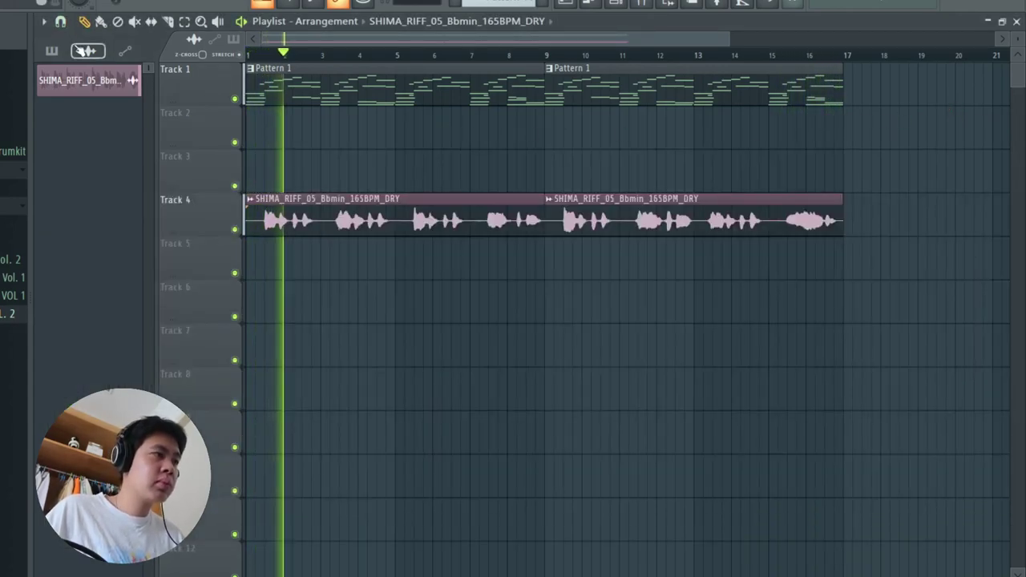
pyautogui.click(52, 51)
pyautogui.rightClick(85, 77)
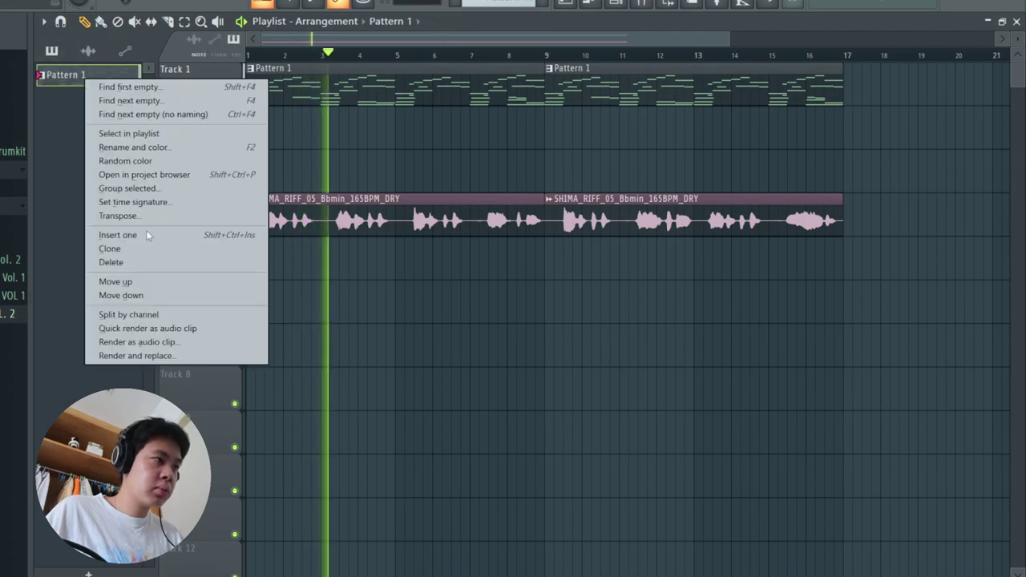
pyautogui.click(155, 315)
# Arrange the Omnisphere clips on Track 1 and the Spring Rhodes clips on Track 2, with both repeated at bar 9.
pyautogui.moveTo(345, 92); pyautogui.dragTo(342, 146)
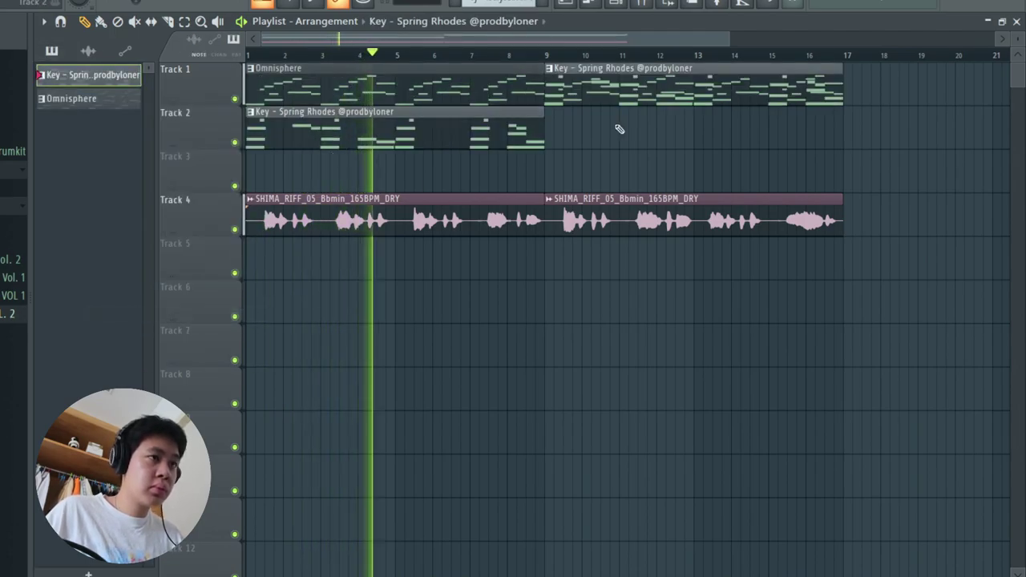
pyautogui.rightClick(725, 95)
pyautogui.moveTo(554, 87); pyautogui.dragTo(495, 123)
pyautogui.hotkey('ctrl', 'b')
pyautogui.keyDown('ctrl'); pyautogui.click(912, 138); pyautogui.keyUp('ctrl')
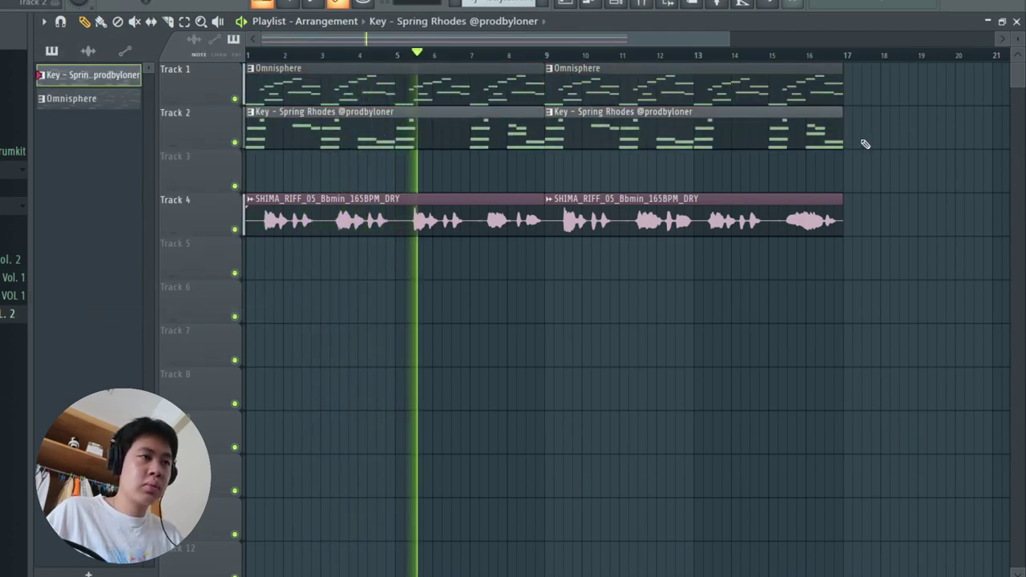
# Dock mixer insert 6 to the left and route inserts 1 to 3 to it only.
pyautogui.click(642, 2)
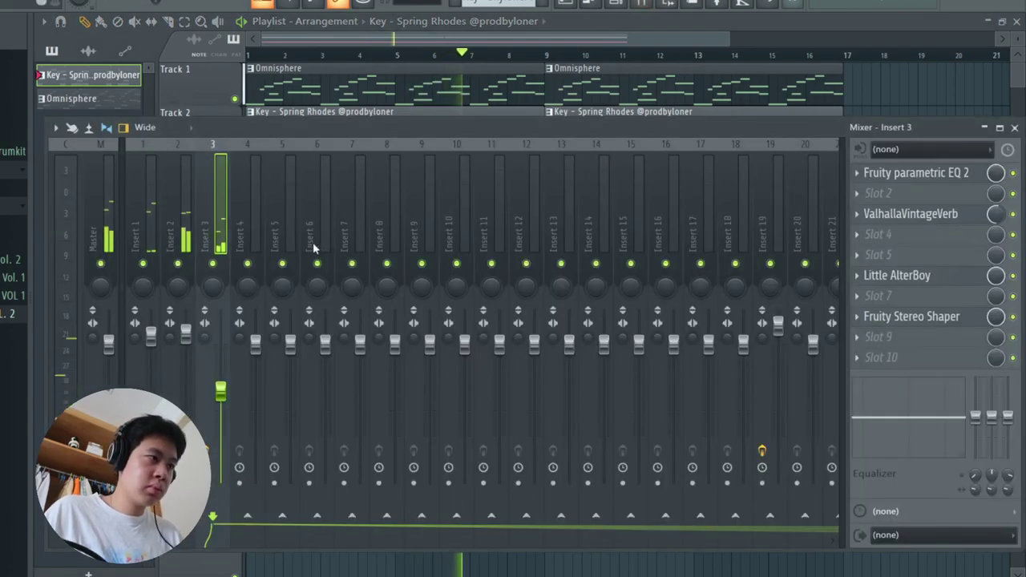
pyautogui.rightClick(317, 204)
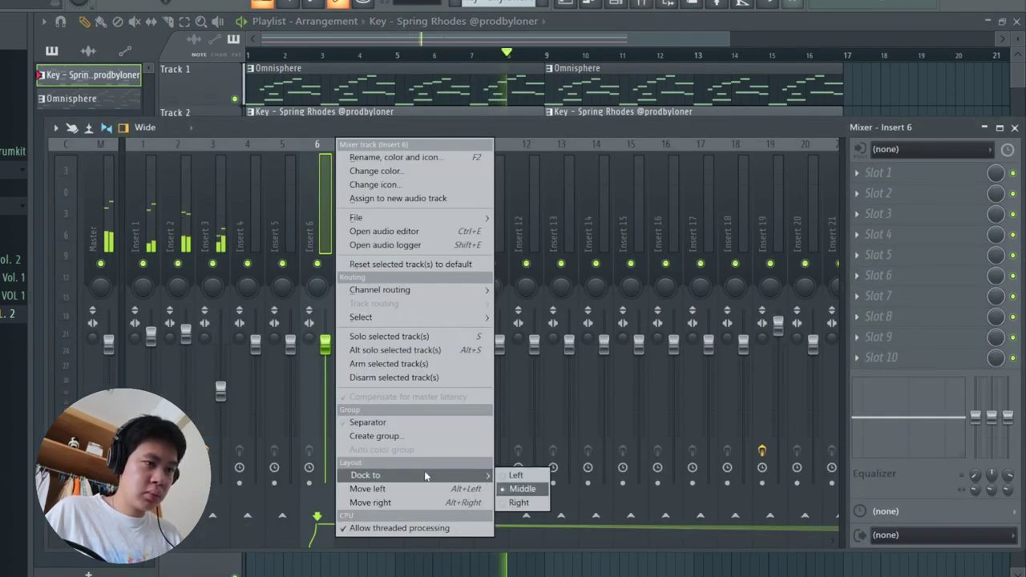
pyautogui.click(515, 475)
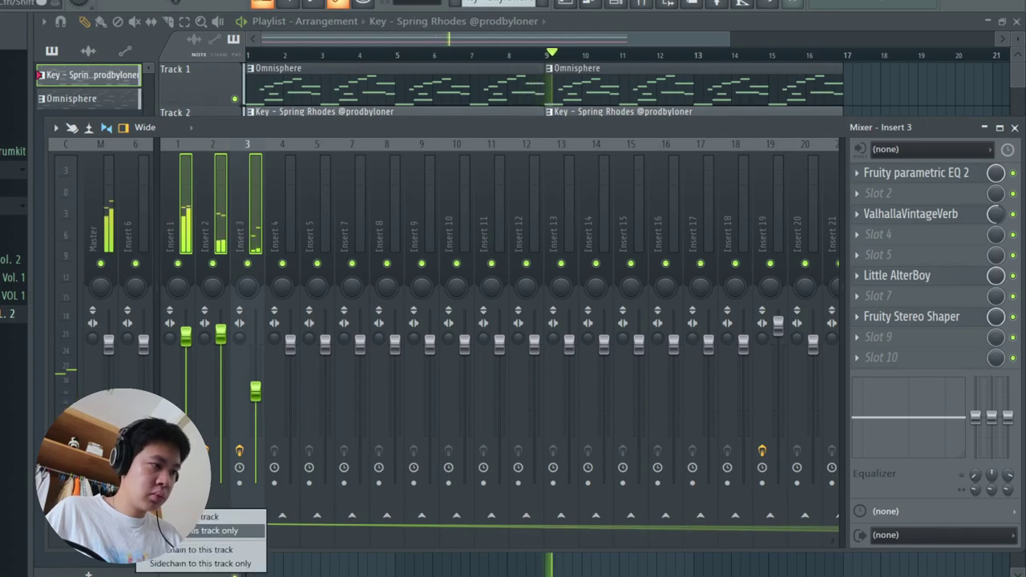
pyautogui.scroll(-2, 129, 183)
pyautogui.scroll(2, 52, 204)
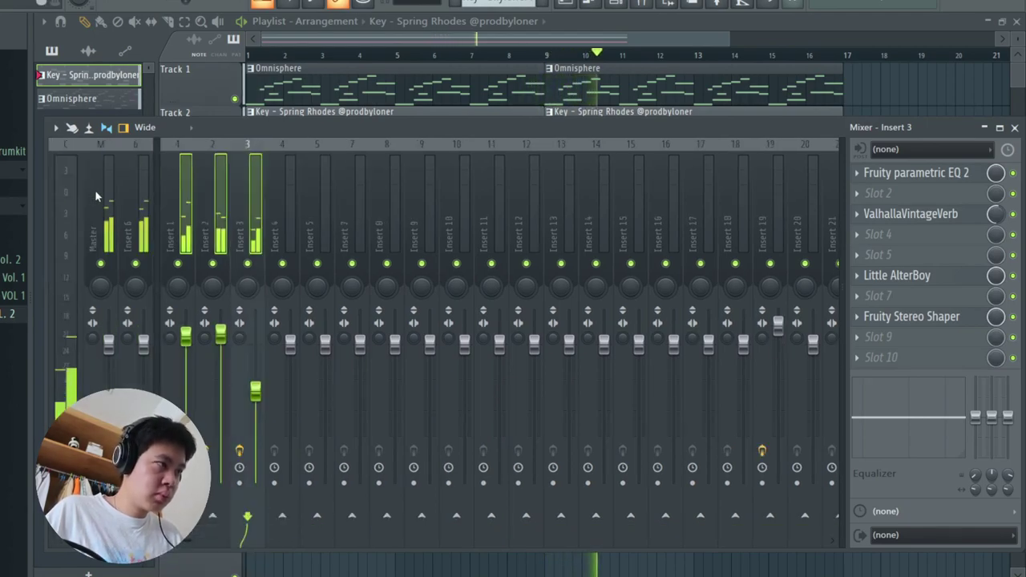
# Add Fruity Limiter to slot 1 of mixer insert 6 and raise its gain.
pyautogui.click(146, 183)
pyautogui.middleClick(873, 177)
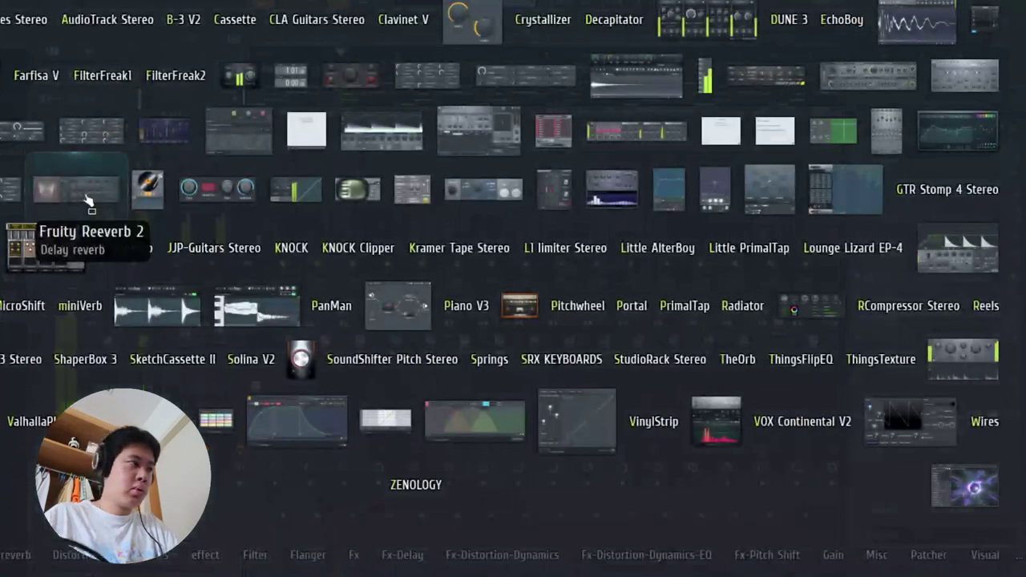
pyautogui.click(382, 128)
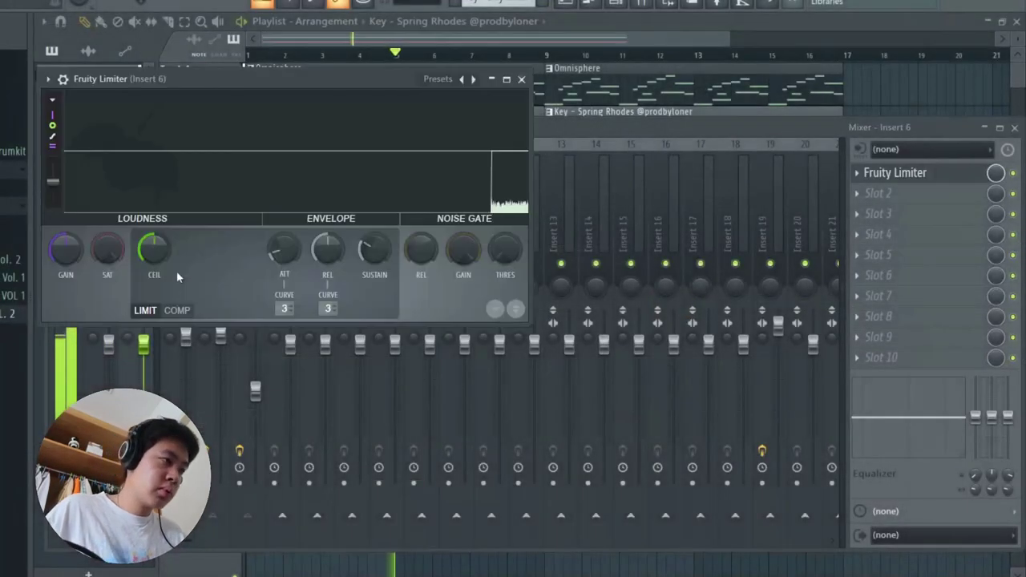
pyautogui.moveTo(176, 77); pyautogui.dragTo(525, 120)
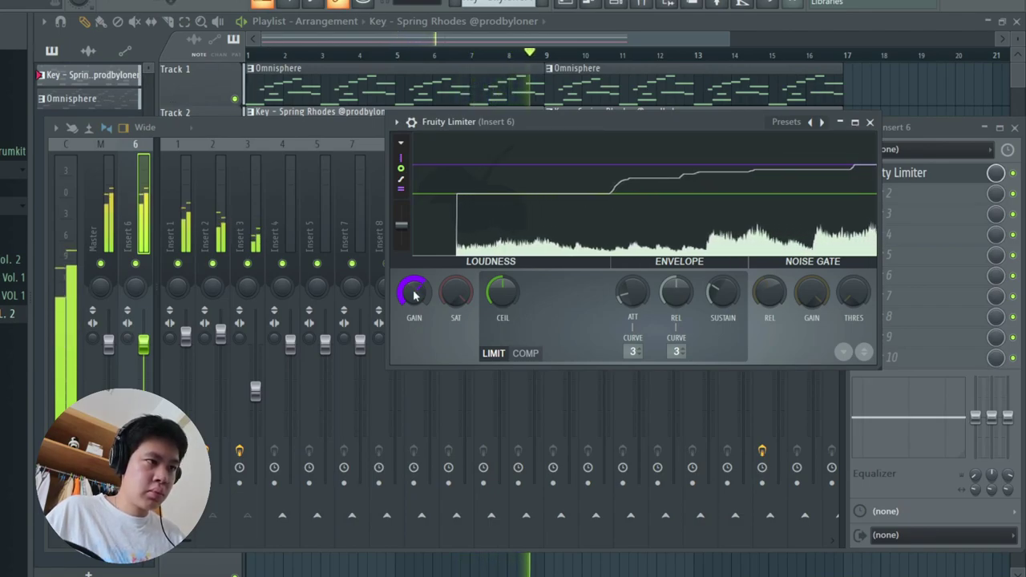
pyautogui.click(871, 123)
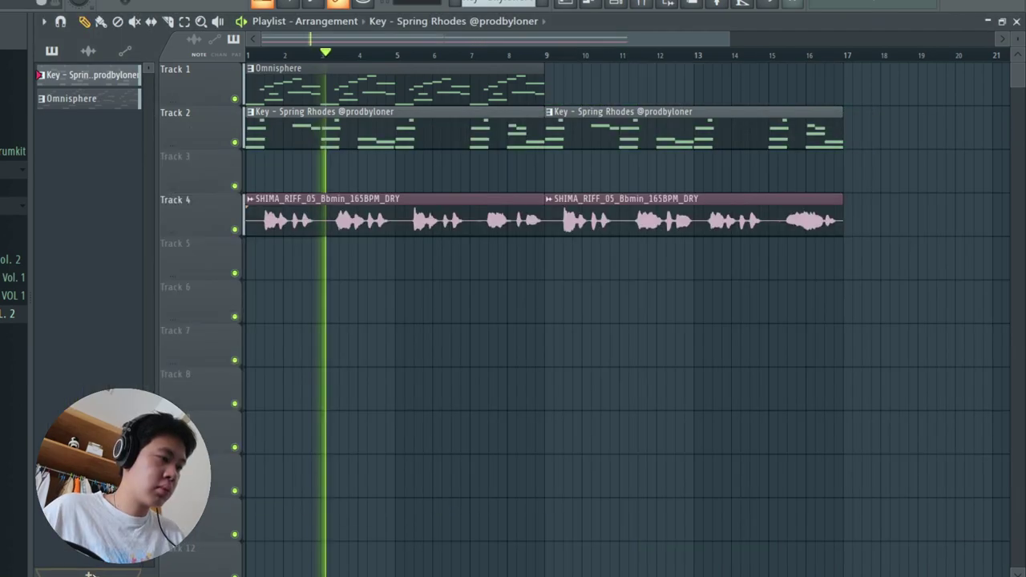
# Create a pattern named drum, place it on Track 6 over bars 1 to 8 and duplicate it at bar 9.
pyautogui.click(77, 572)
pyautogui.write('drum')
pyautogui.press('Return')
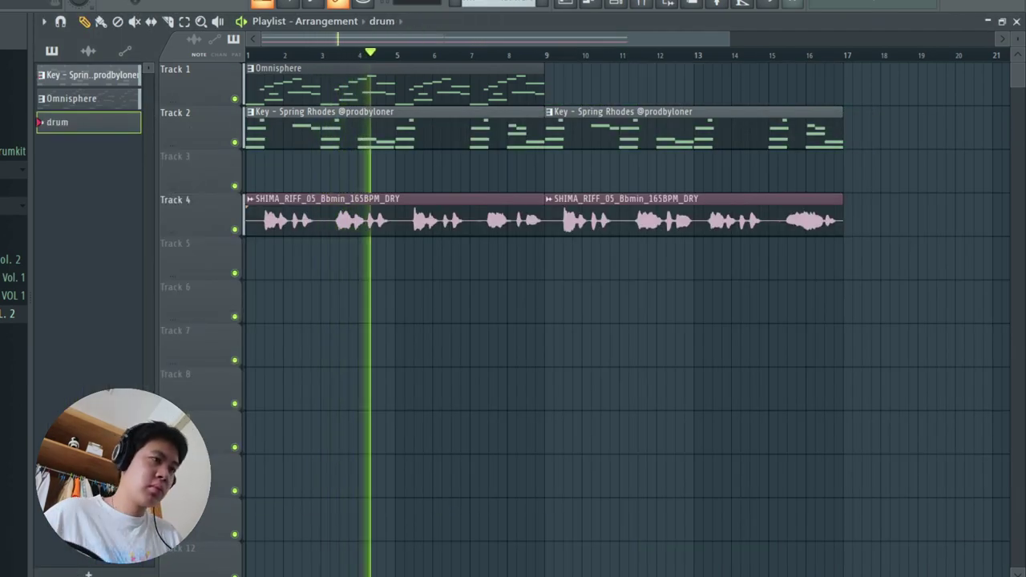
pyautogui.click(265, 295)
pyautogui.moveTo(265, 295); pyautogui.dragTo(545, 296)
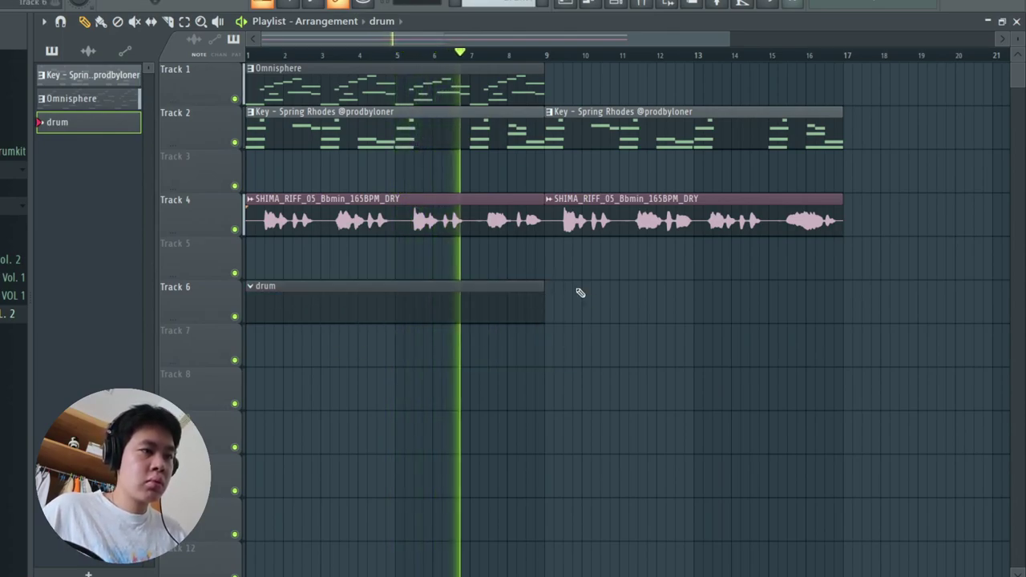
pyautogui.hotkey('ctrl', 'b')
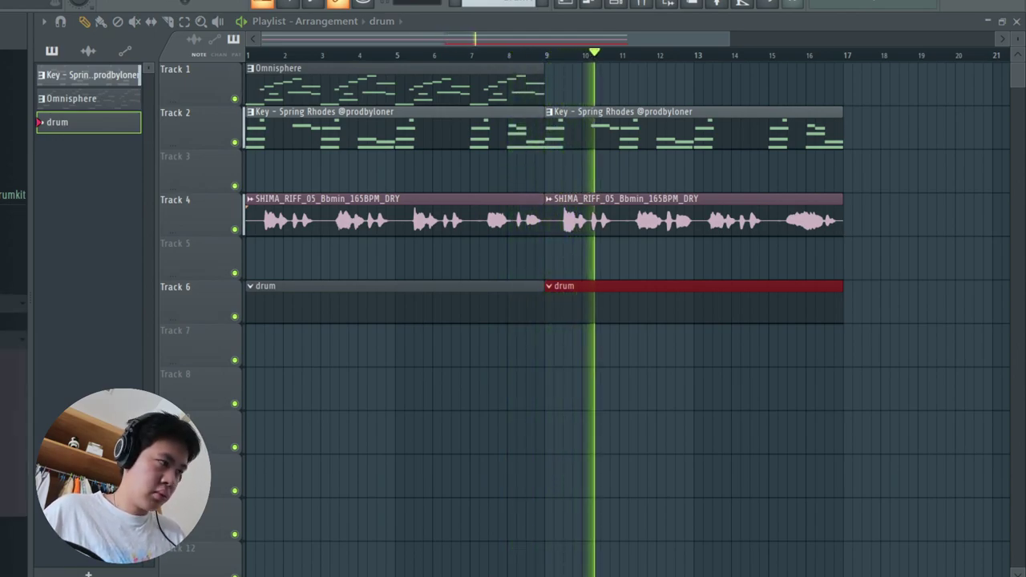
# Add the Clap 5 sample as a new channel in the channel rack and place a hit on step 9.
pyautogui.press('F6')
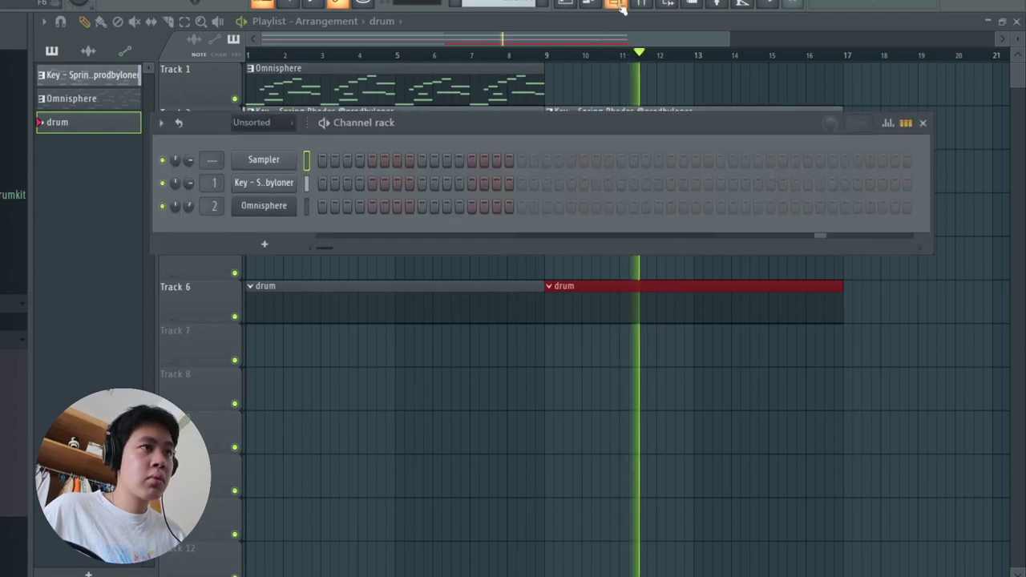
pyautogui.moveTo(225, 298); pyautogui.dragTo(280, 240)
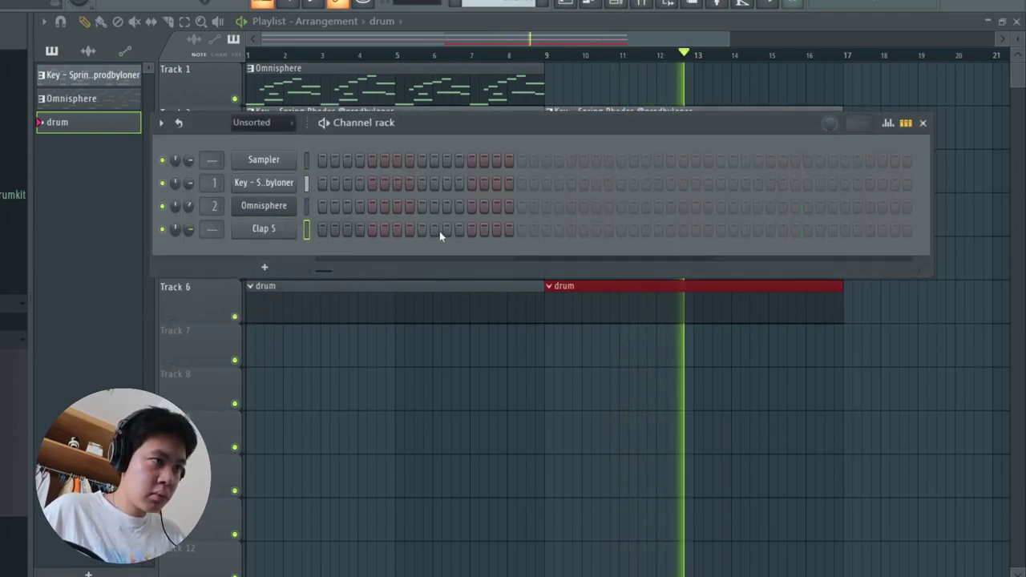
pyautogui.click(424, 233)
# Duplicate the Clap 5 note in its piano roll so it repeats once per bar across eight bars.
pyautogui.rightClick(289, 230)
pyautogui.click(303, 230)
pyautogui.moveTo(172, 72); pyautogui.dragTo(95, 72)
pyautogui.hotkey('ctrl', 'b')
pyautogui.hotkey('ctrl', 'b')
pyautogui.hotkey('ctrl', 'b')
pyautogui.hotkey('ctrl', 'b')
pyautogui.hotkey('ctrl', 'b')
pyautogui.hotkey('ctrl', 'b')
pyautogui.hotkey('ctrl', 'b')
pyautogui.keyDown('ctrl'); pyautogui.click(648, 73); pyautogui.keyUp('ctrl')
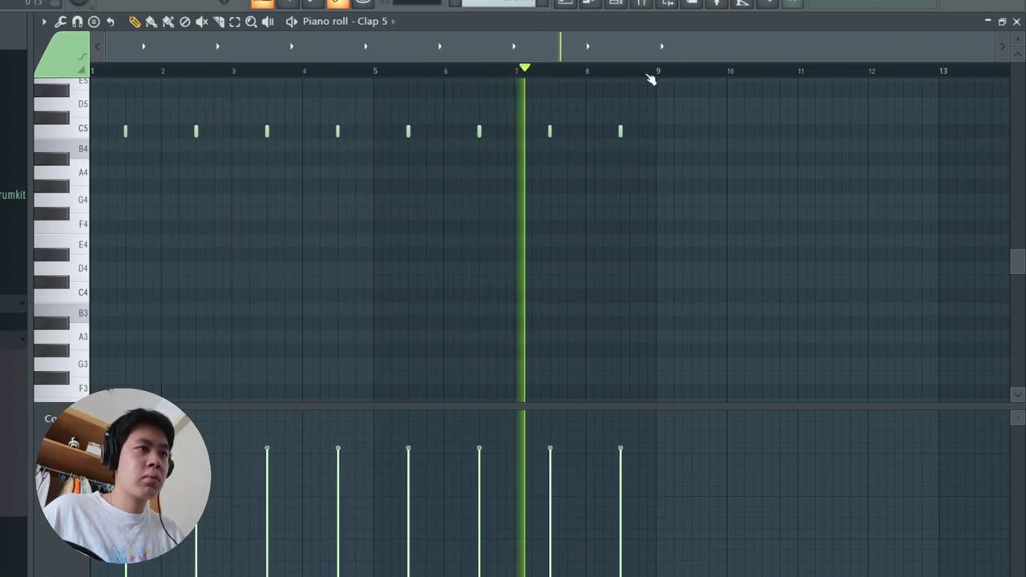
pyautogui.press('Escape')
# Draw HH_-goto(pale1080) hi-hat notes on C5 from bar 1 into bar 2, with a three-note roll raised to E5 at falling velocities.
pyautogui.rightClick(350, 403)
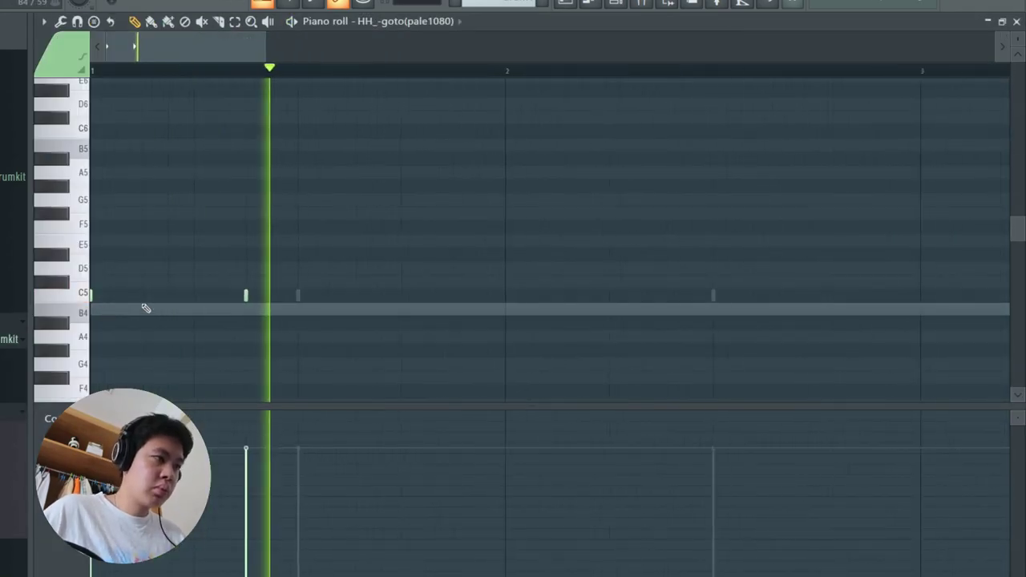
pyautogui.press('space')
pyautogui.click(449, 299)
pyautogui.click(471, 300)
pyautogui.scroll(-3, 470, 310)
pyautogui.press('space')
pyautogui.click(233, 296)
pyautogui.click(375, 296)
pyautogui.click(346, 295)
pyautogui.scroll(-2, 360, 297)
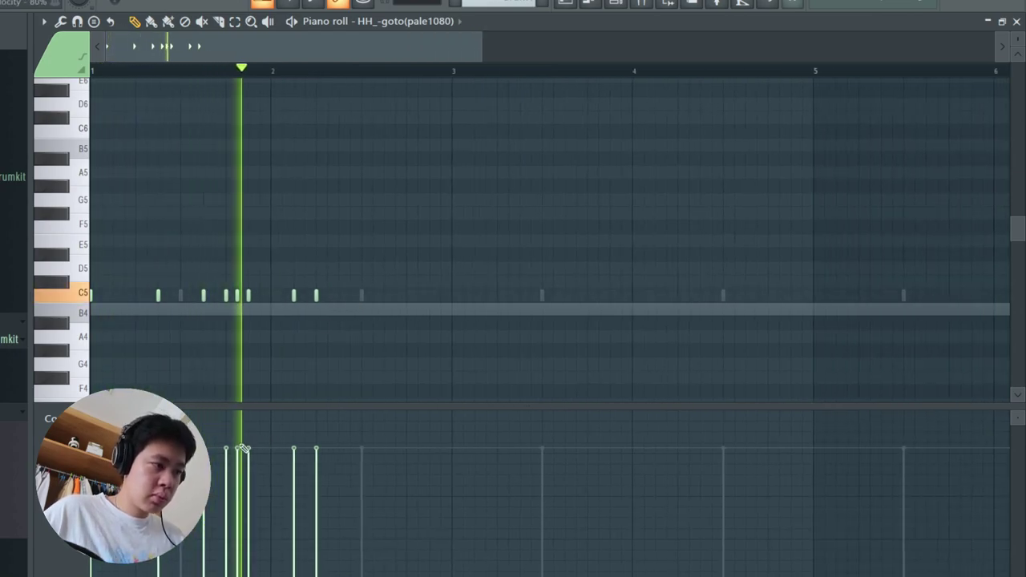
pyautogui.scroll(3, 182, 356)
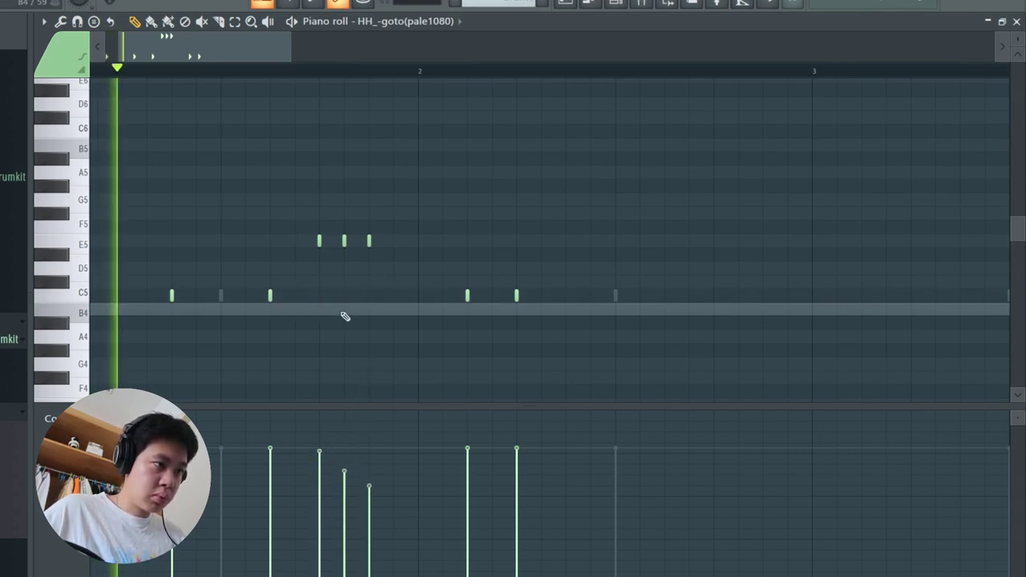
# Fill the rest of bar 2 with C5 hi-hats and duplicate the two-bar rhythm to bar 3.
pyautogui.scroll(-3, 345, 318)
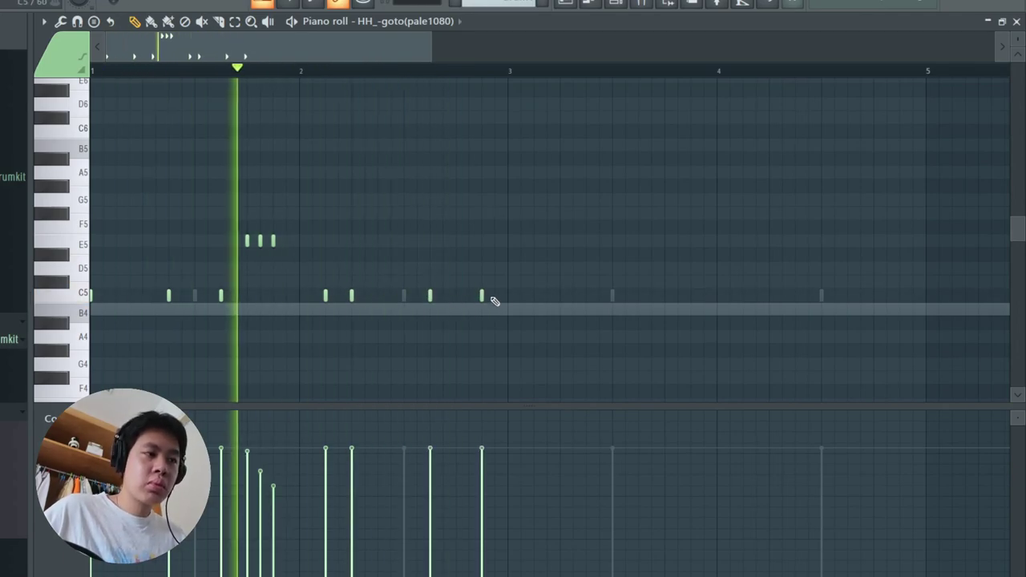
pyautogui.scroll(-2, 396, 137)
pyautogui.hotkey('ctrl', 'b')
pyautogui.hotkey('ctrl', 'd')
# Adjust the note snap and add a roll of four evenly spaced hi-hat notes on G4 in bar 4.
pyautogui.scroll(3, 338, 261)
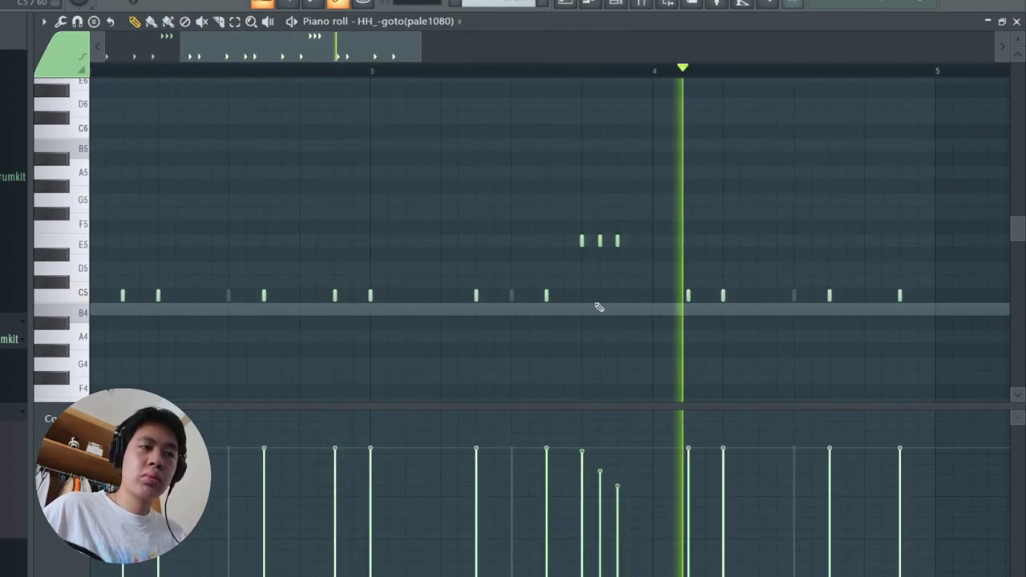
pyautogui.scroll(2, 709, 315)
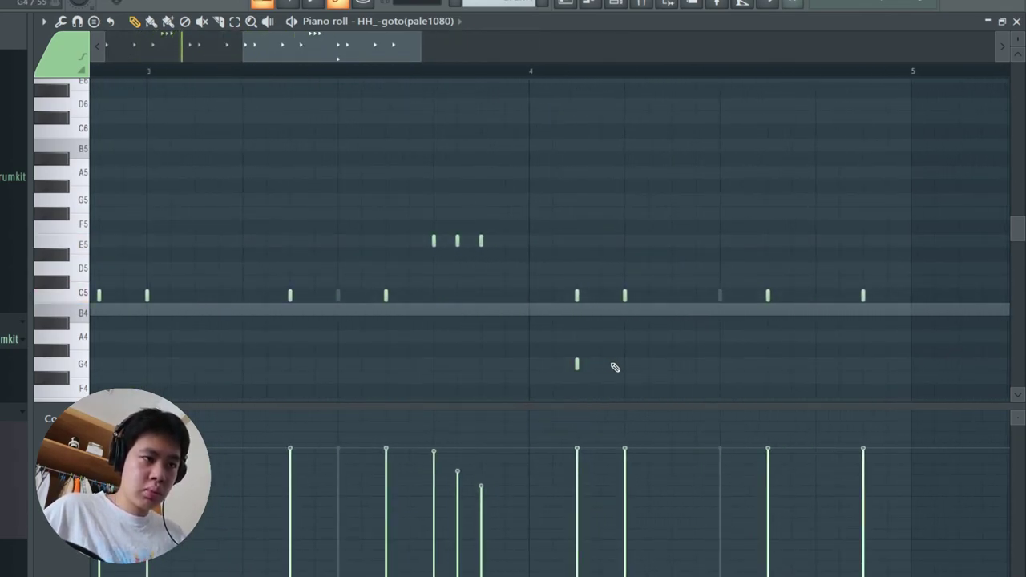
pyautogui.click(440, 6)
pyautogui.click(419, 87)
pyautogui.scroll(4, 617, 365)
pyautogui.moveTo(611, 345); pyautogui.dragTo(523, 380)
pyautogui.press('Delete')
pyautogui.press('space')
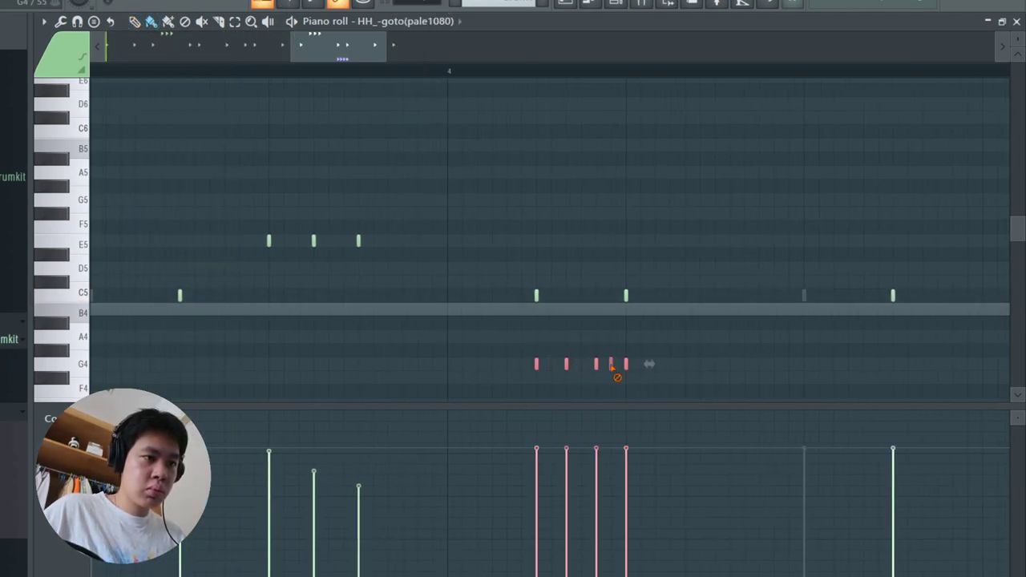
pyautogui.click(440, 6)
pyautogui.click(405, 26)
pyautogui.scroll(-1, 592, 340)
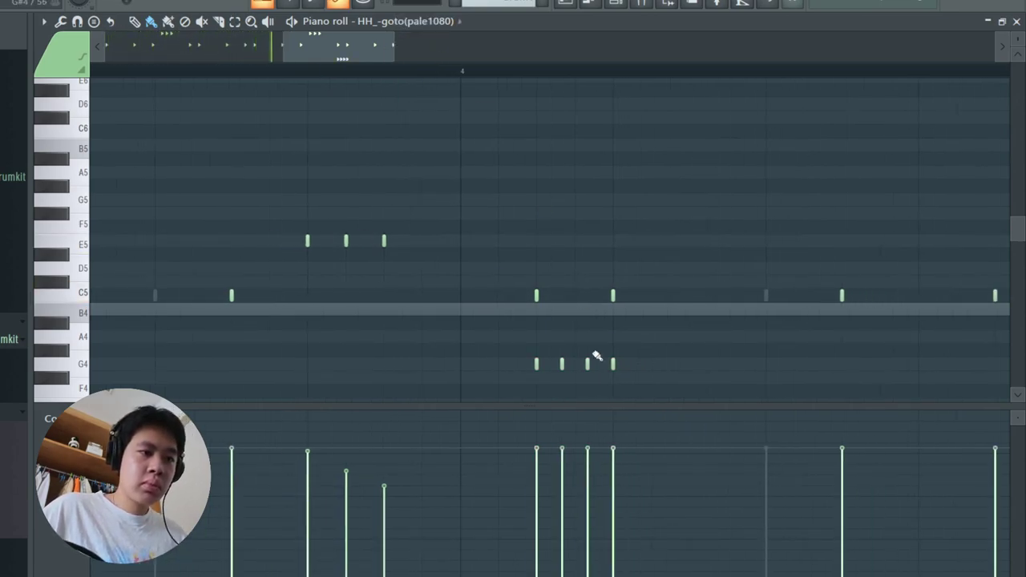
# Copy the four-note hi-hat roll to G5 near the end of bar 4, and duplicate the four-bar pattern into bars 5 to 8.
pyautogui.scroll(-2, 553, 346)
pyautogui.press('space')
pyautogui.scroll(3, 661, 361)
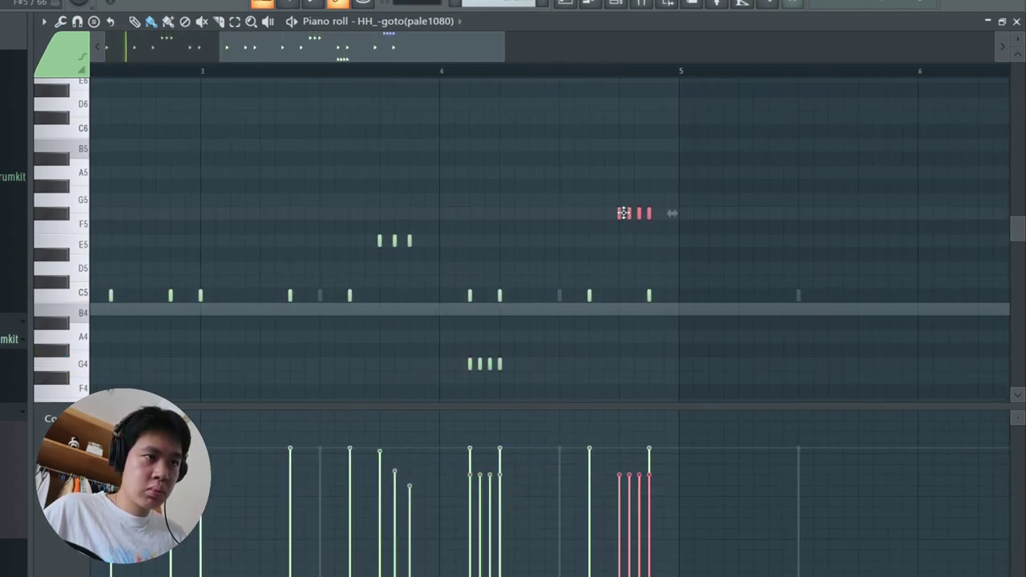
pyautogui.scroll(-6, 609, 242)
pyautogui.moveTo(451, 72); pyautogui.dragTo(94, 90)
pyautogui.hotkey('ctrl', 'b')
pyautogui.rightClick(610, 187)
pyautogui.press('F7')
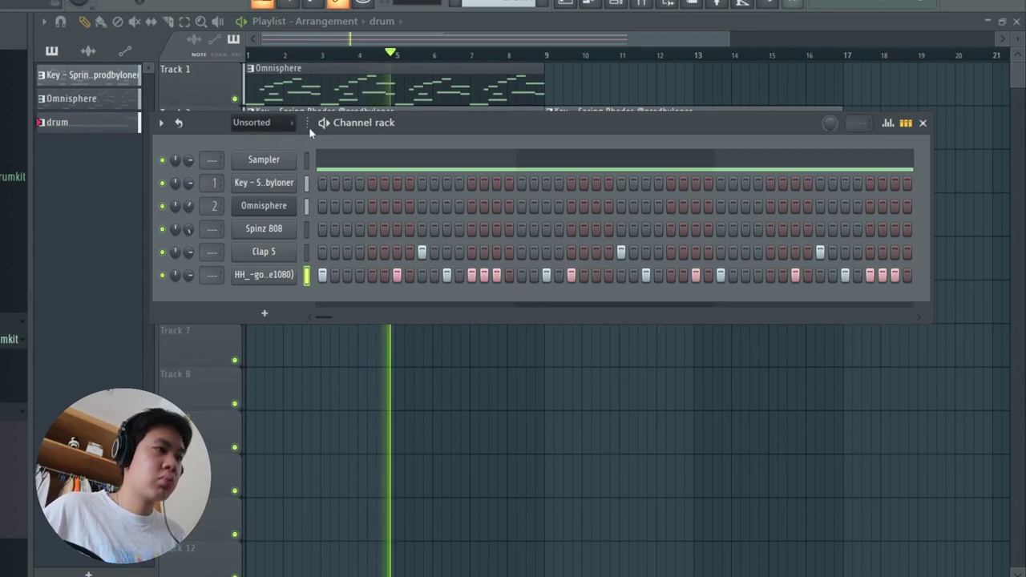
# Add B5 notes to the Spinz 808 piano roll: two in bar 2 and one at the start of bar 3.
pyautogui.rightClick(279, 230)
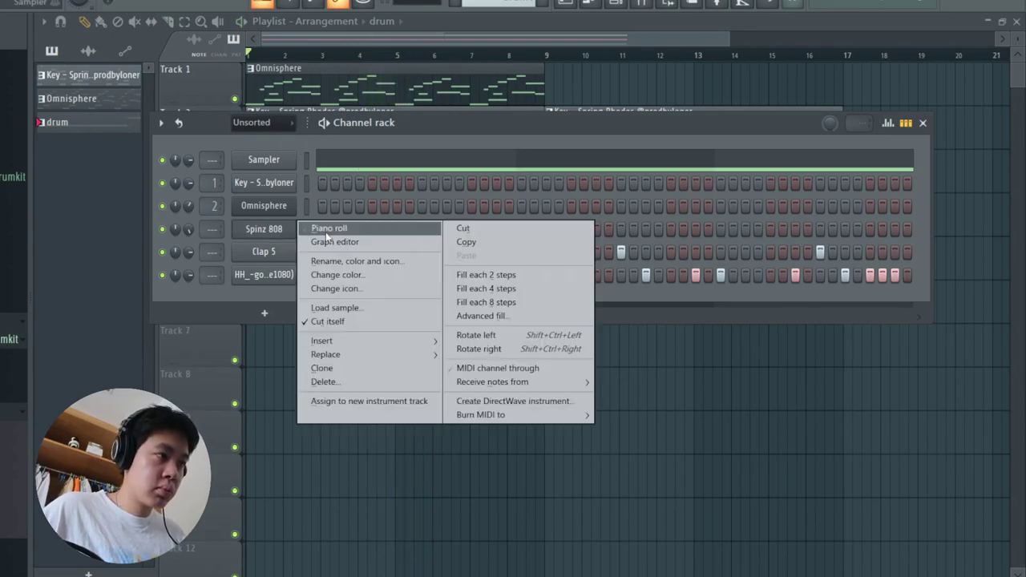
pyautogui.click(325, 232)
pyautogui.scroll(-1, 95, 289)
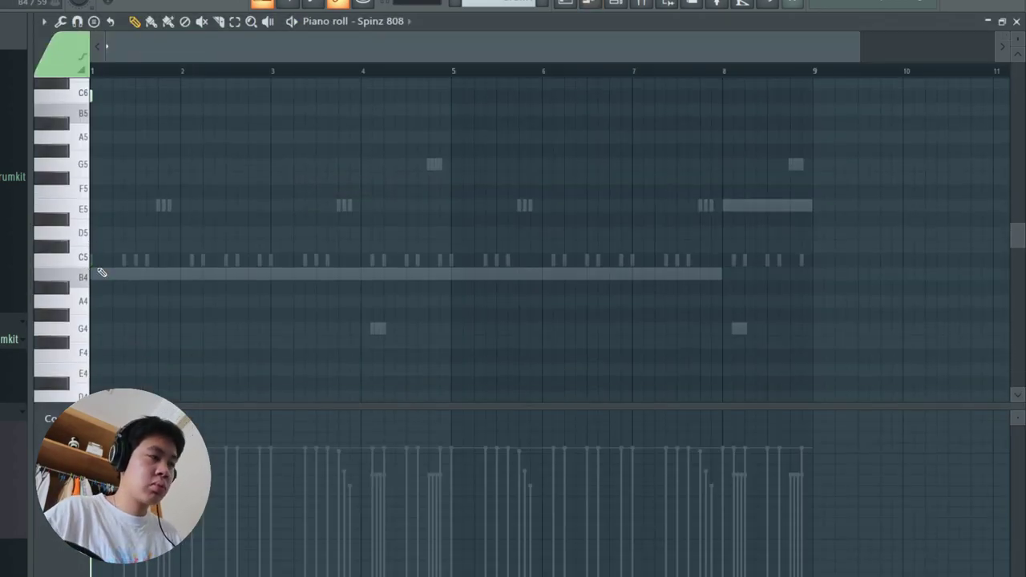
pyautogui.scroll(2, 107, 263)
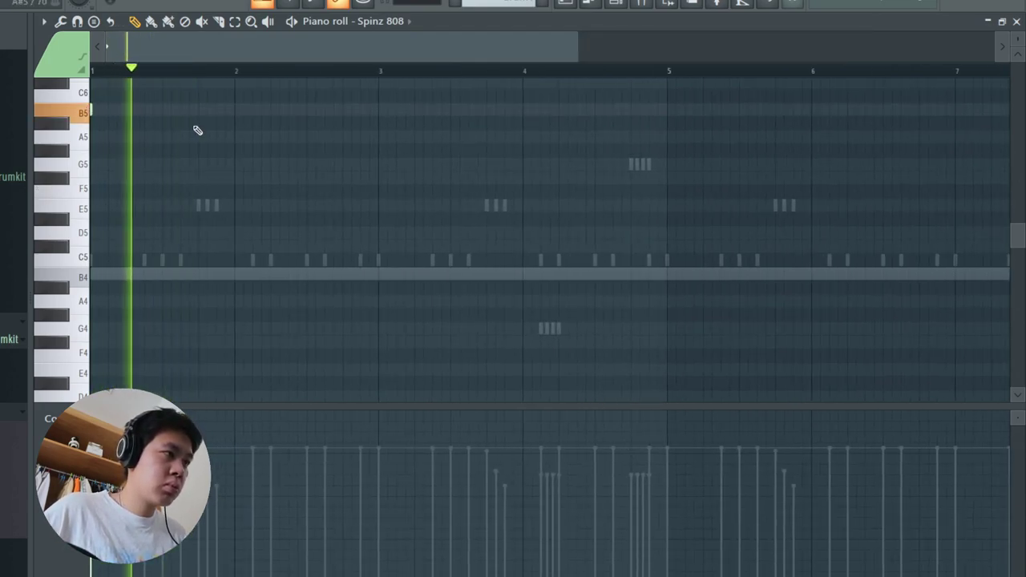
pyautogui.click(271, 110)
pyautogui.click(324, 111)
pyautogui.click(381, 110)
pyautogui.scroll(-3, 313, 214)
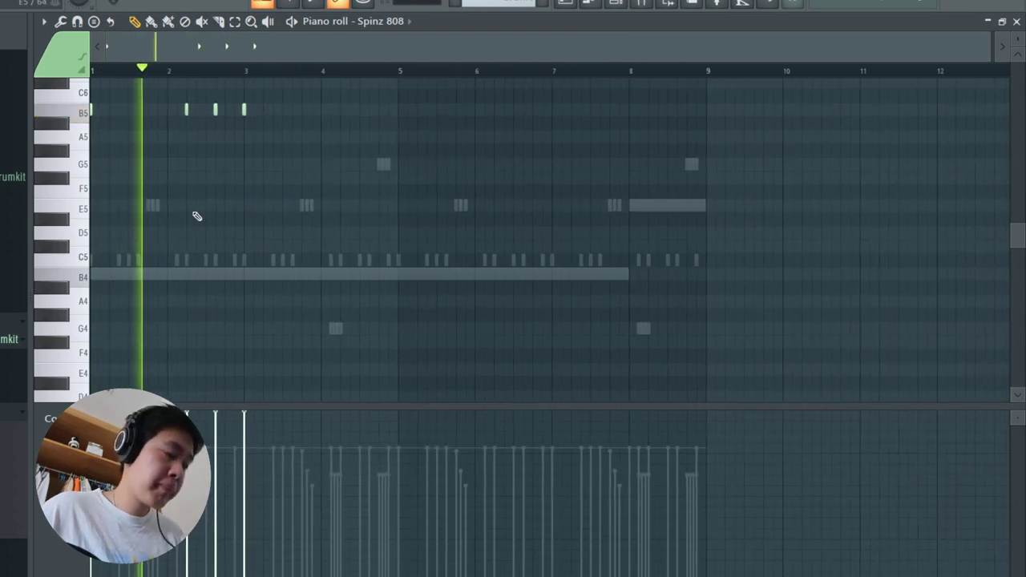
# Add three more Spinz 808 notes on B5, one late in bar 3 and two in bar 4.
pyautogui.scroll(3, 280, 226)
pyautogui.scroll(3, 393, 233)
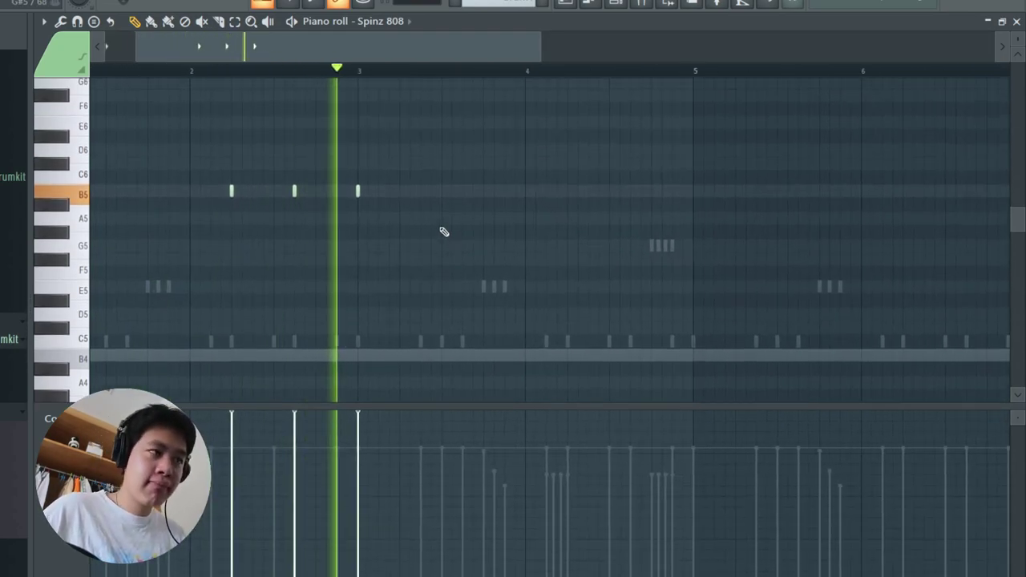
pyautogui.click(487, 193)
pyautogui.click(579, 194)
pyautogui.click(646, 198)
pyautogui.scroll(-3, 454, 88)
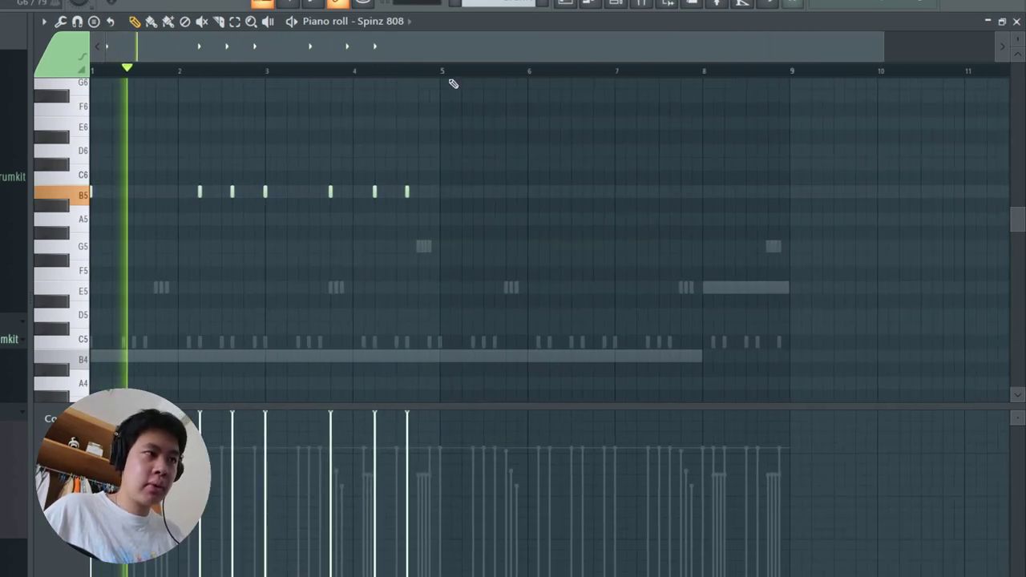
# Lower the two Spinz 808 notes in bar 4 from B5 to E5.
pyautogui.scroll(2, 345, 264)
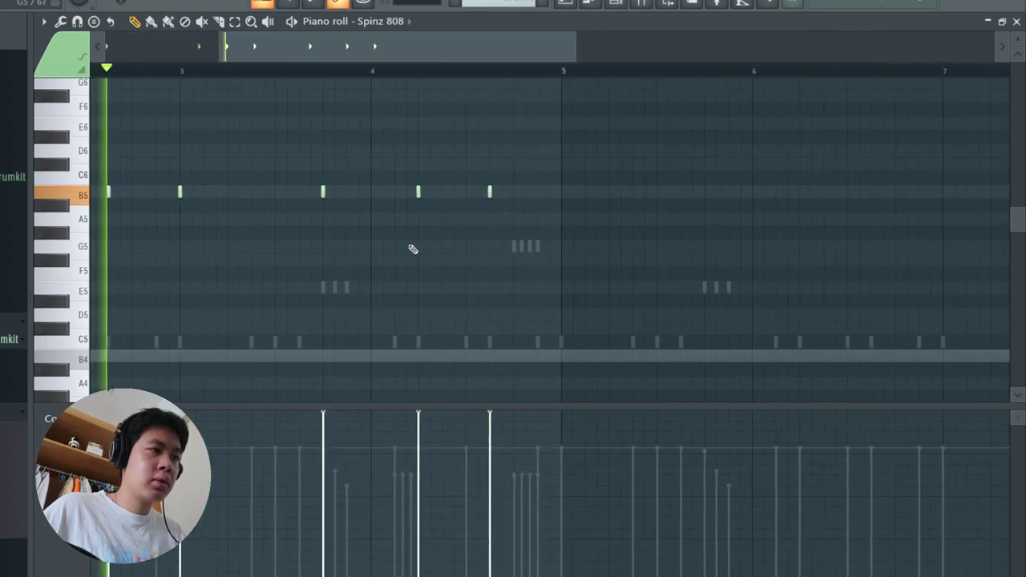
pyautogui.moveTo(413, 192); pyautogui.dragTo(413, 287)
pyautogui.click(452, 287)
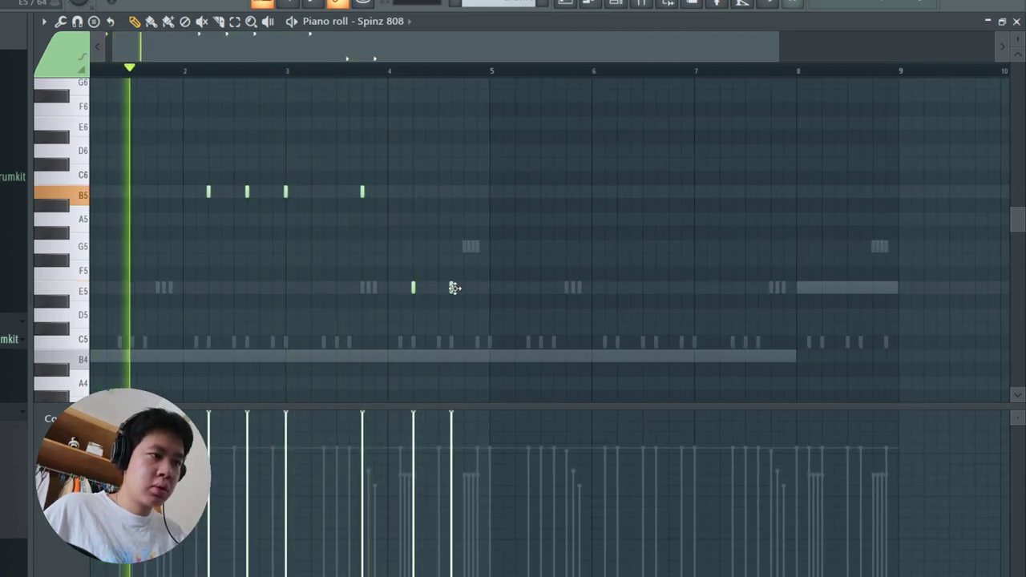
pyautogui.scroll(3, 407, 313)
pyautogui.scroll(-3, 412, 309)
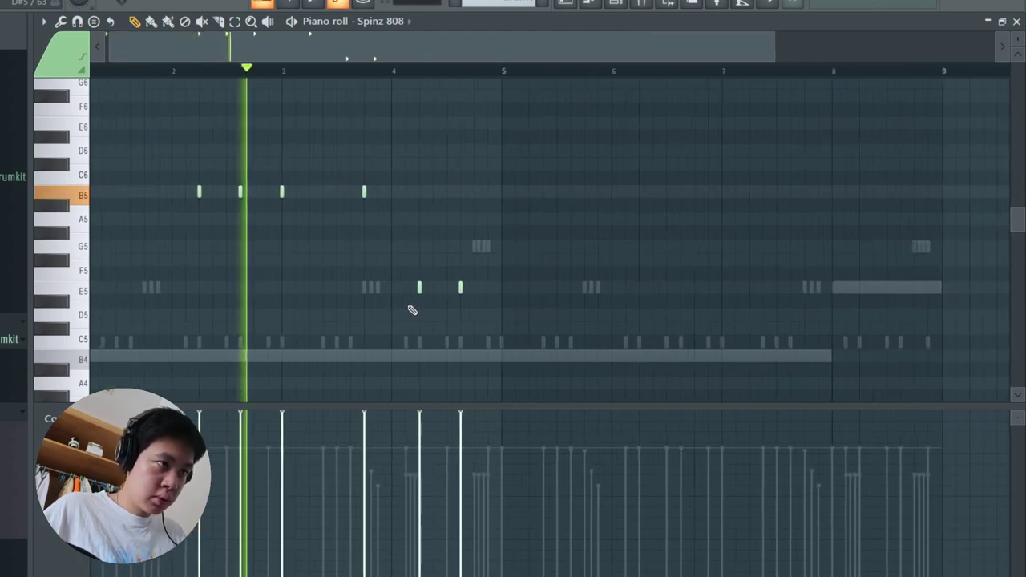
pyautogui.scroll(4, 435, 318)
pyautogui.scroll(-4, 561, 280)
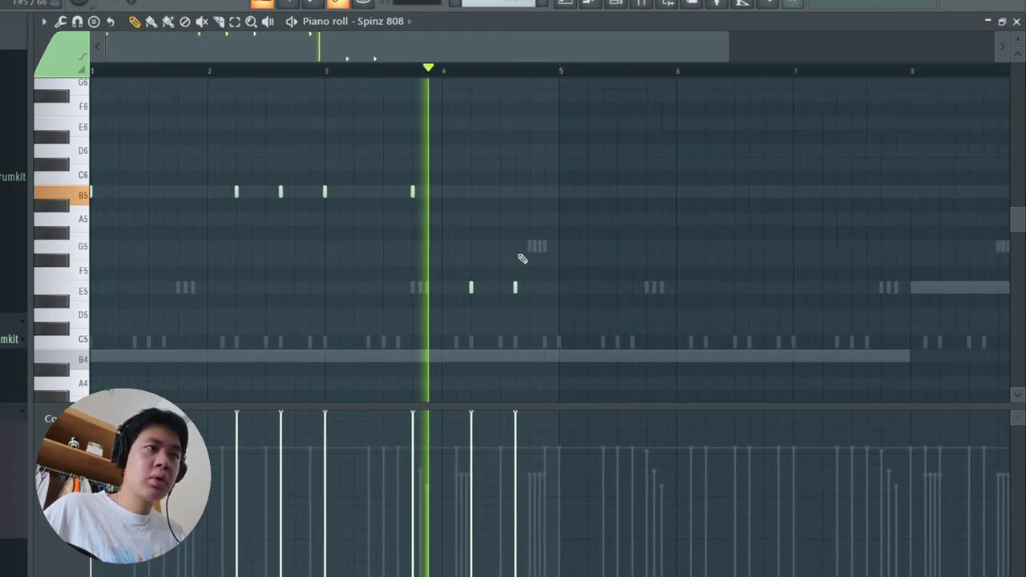
# Duplicate the four-bar Spinz 808 pattern into bars 5 to 8 and clear the selection.
pyautogui.moveTo(396, 73); pyautogui.dragTo(91, 72)
pyautogui.hotkey('ctrl', 'b')
pyautogui.click(433, 81)
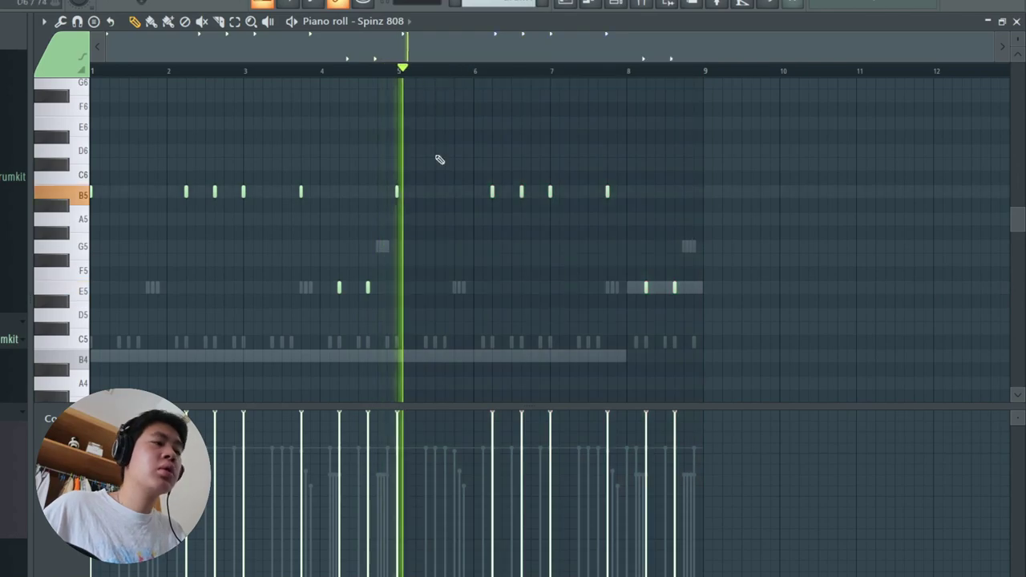
# Vary the Spinz 808 ending with an extra B5 note late in bar 7 and three quick E5 notes ending bar 8.
pyautogui.scroll(3, 717, 289)
pyautogui.scroll(2, 698, 297)
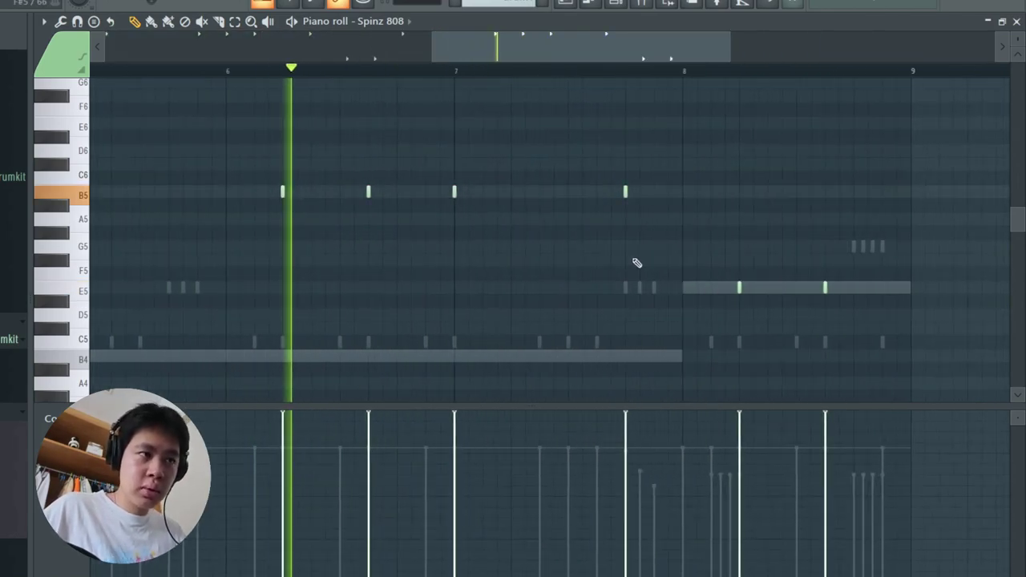
pyautogui.scroll(2, 866, 297)
pyautogui.click(842, 287)
pyautogui.click(866, 287)
pyautogui.click(891, 287)
pyautogui.scroll(-4, 882, 305)
pyautogui.scroll(-2, 912, 233)
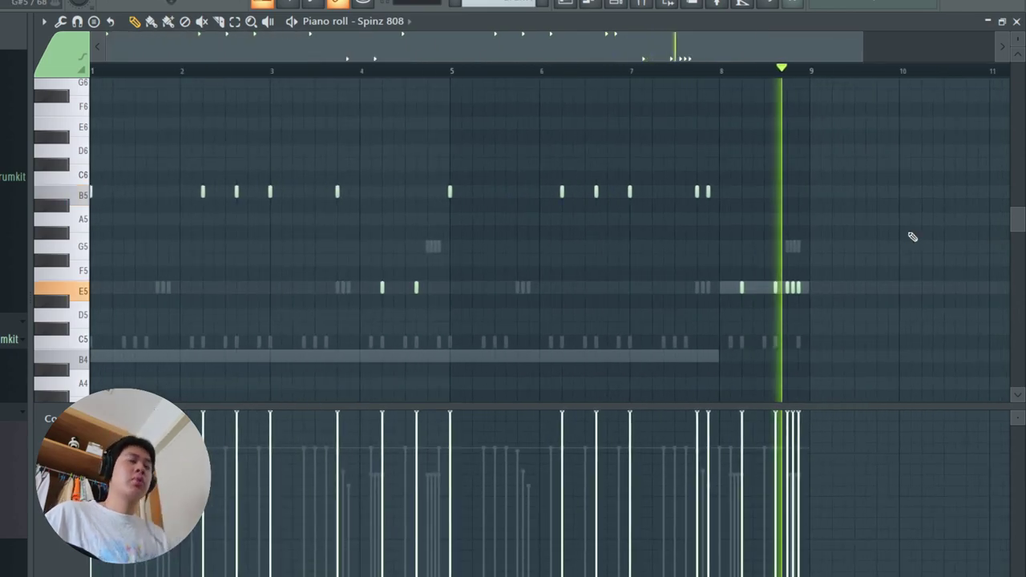
# Apply quick legato to the Spinz 808 notes so each one extends to the next, and return to the channel rack.
pyautogui.hotkey('ctrl', 'l')
pyautogui.scroll(3, 850, 355)
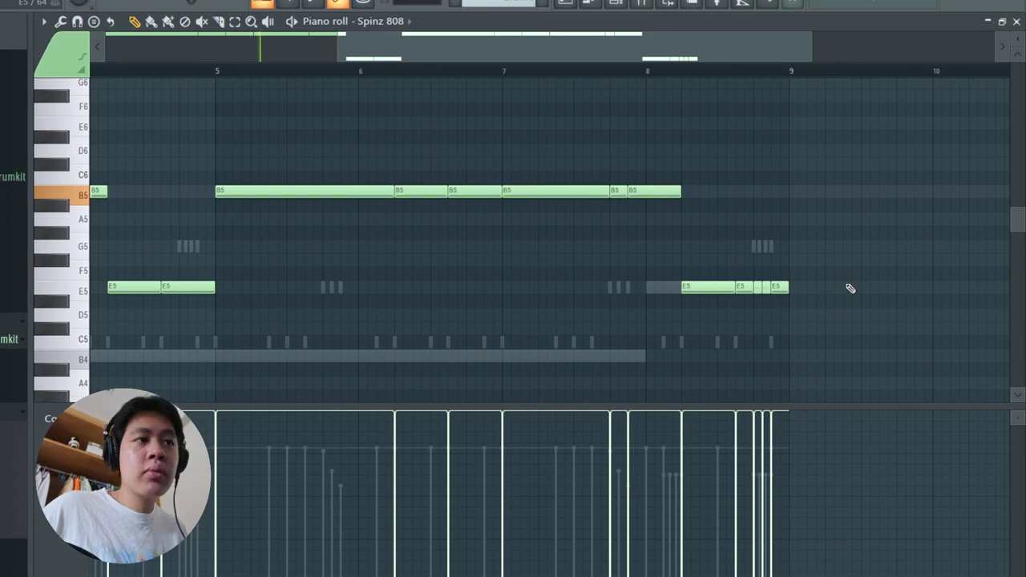
pyautogui.press('F7')
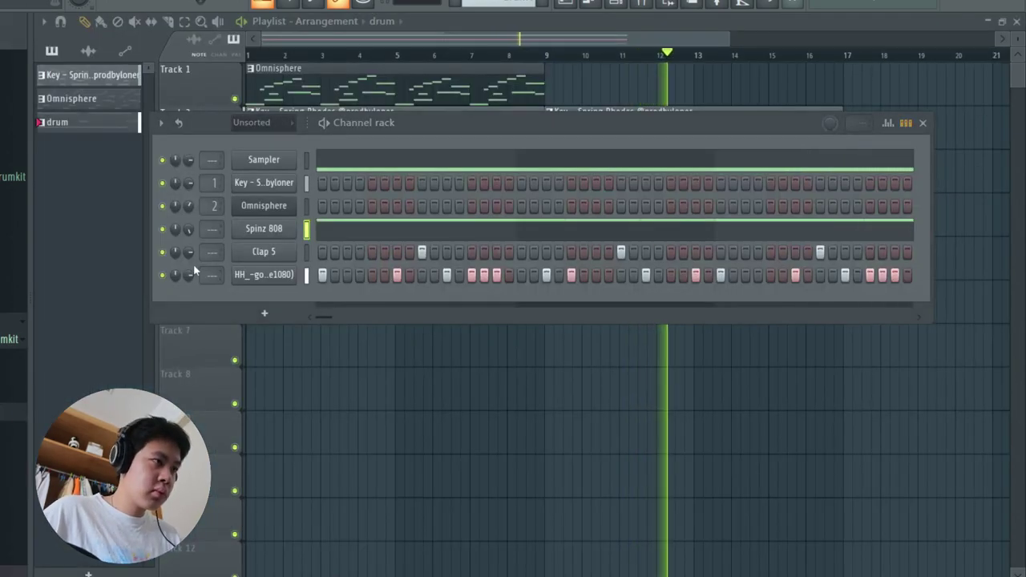
# Add the OpenShort 2 sample as a new channel and place a C5 note at the start of bar 1 in its piano roll.
pyautogui.click(6, 322)
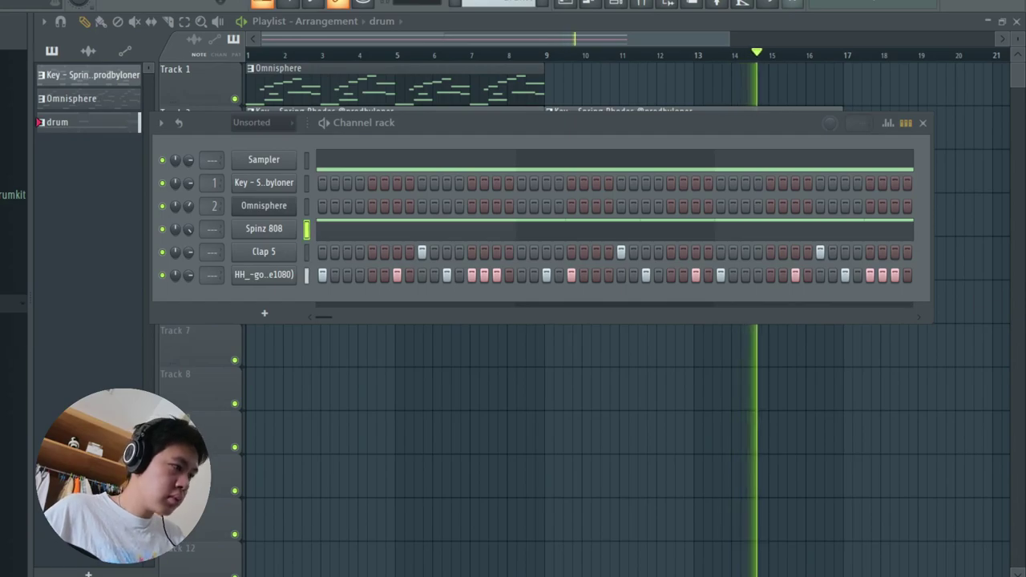
pyautogui.moveTo(272, 307); pyautogui.dragTo(330, 302)
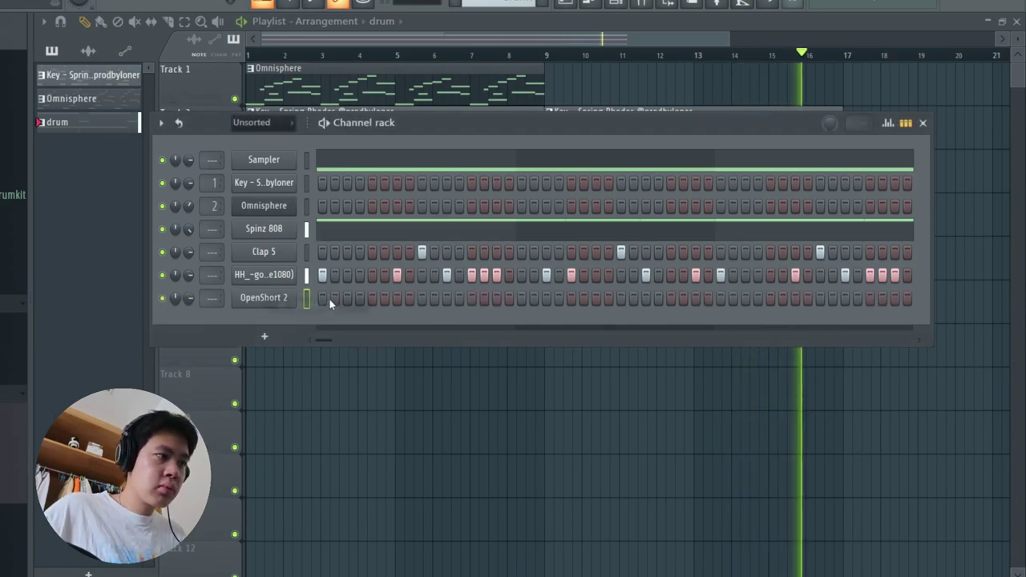
pyautogui.rightClick(331, 301)
pyautogui.click(330, 294)
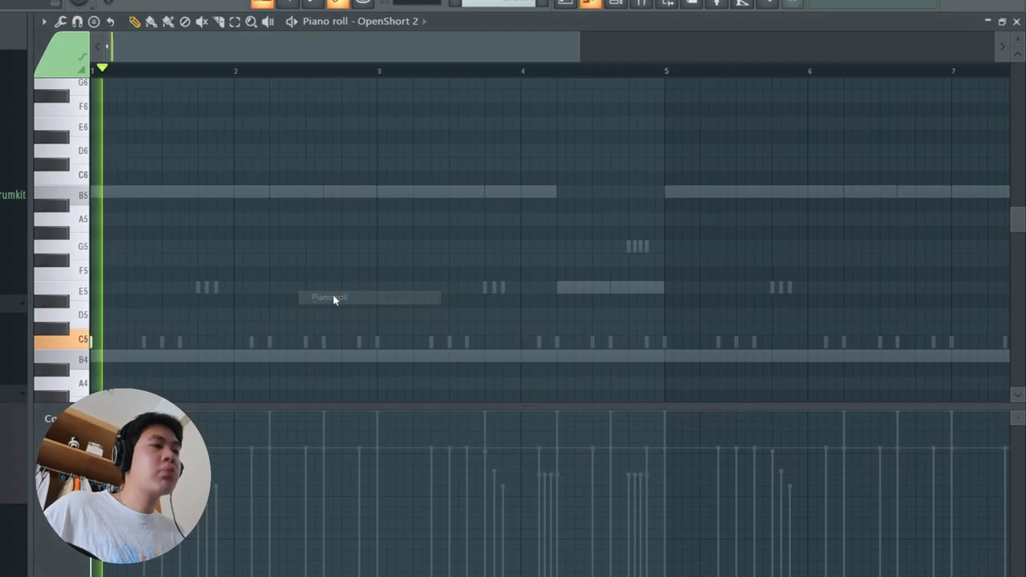
# Duplicate the four-bar OpenShort 2 section so its note repeats at bar 5, and close the piano roll.
pyautogui.moveTo(510, 75); pyautogui.dragTo(91, 73)
pyautogui.hotkey('ctrl', 'b')
pyautogui.scroll(6, 546, 62)
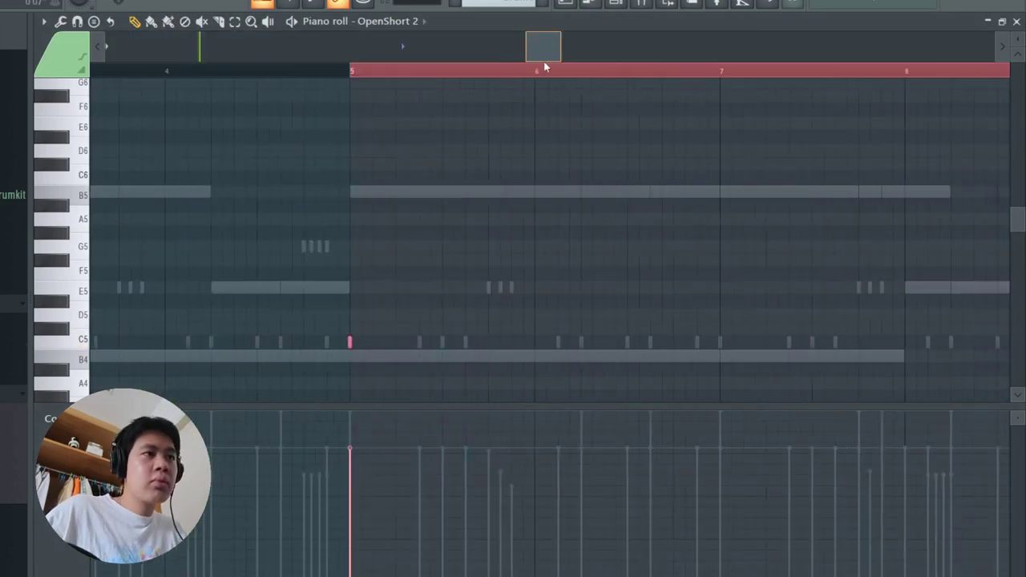
pyautogui.scroll(-6, 461, 232)
pyautogui.scroll(-2, 473, 251)
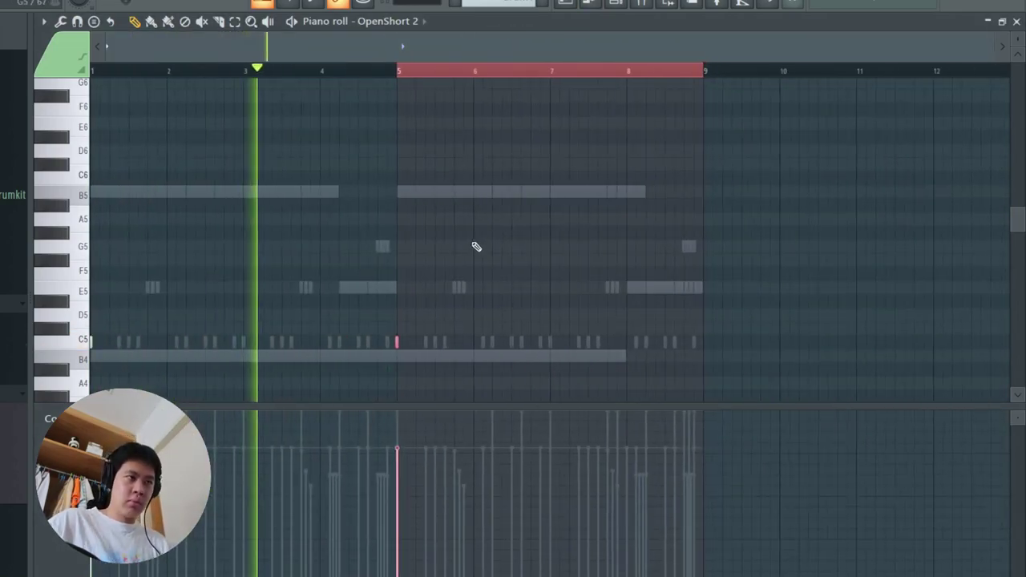
pyautogui.keyDown('ctrl'); pyautogui.click(471, 75); pyautogui.keyUp('ctrl')
pyautogui.press('Escape')
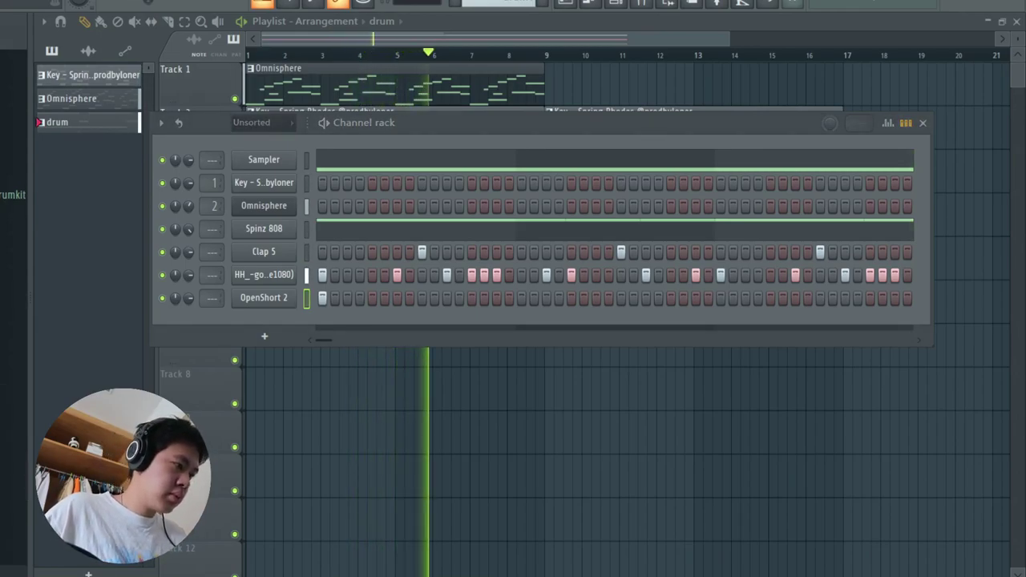
# Add the Aztec Perc sample as a new channel and try Normalize and Reverse on it.
pyautogui.scroll(-5, 14, 297)
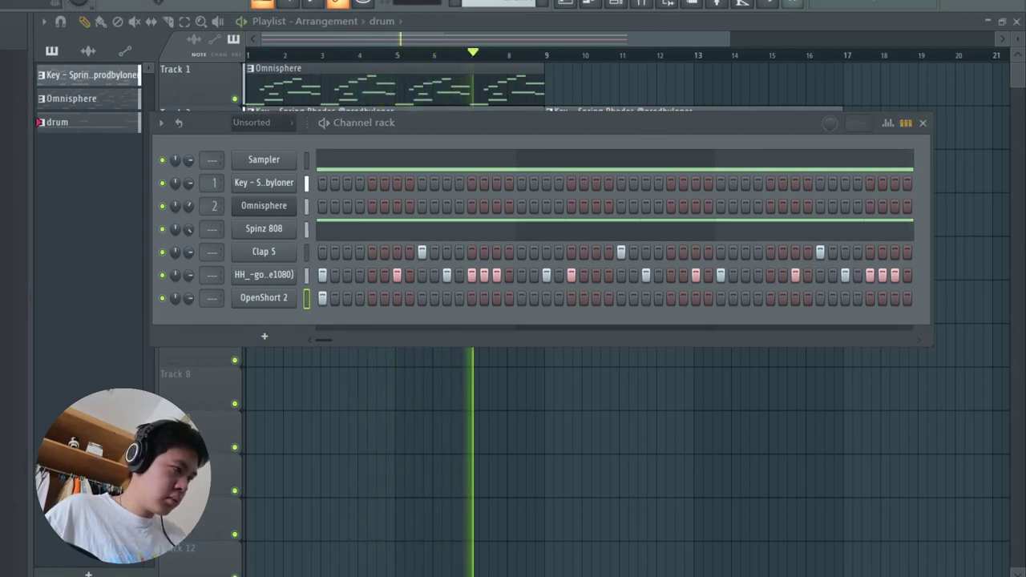
pyautogui.moveTo(276, 323); pyautogui.dragTo(275, 321)
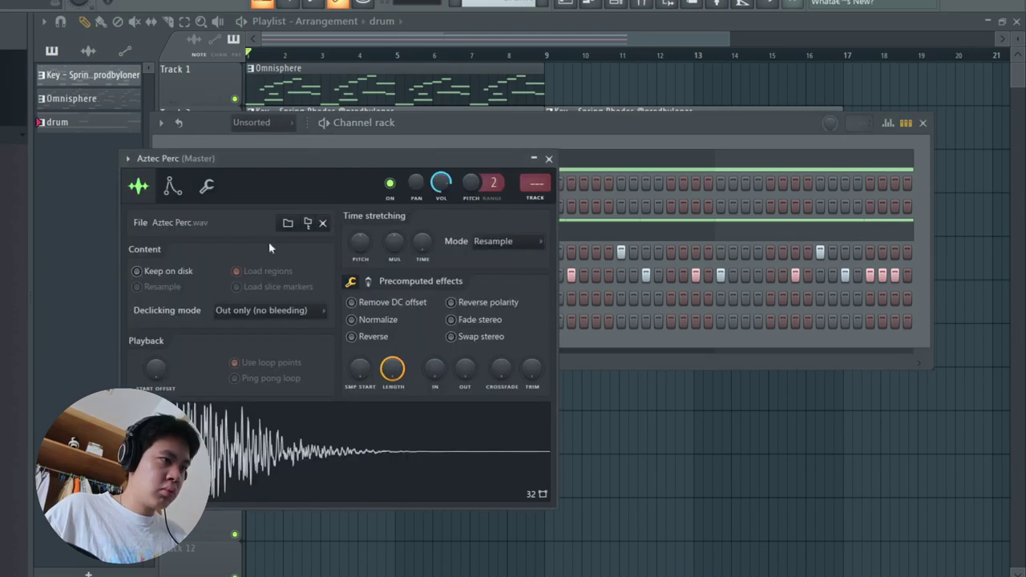
pyautogui.click(352, 337)
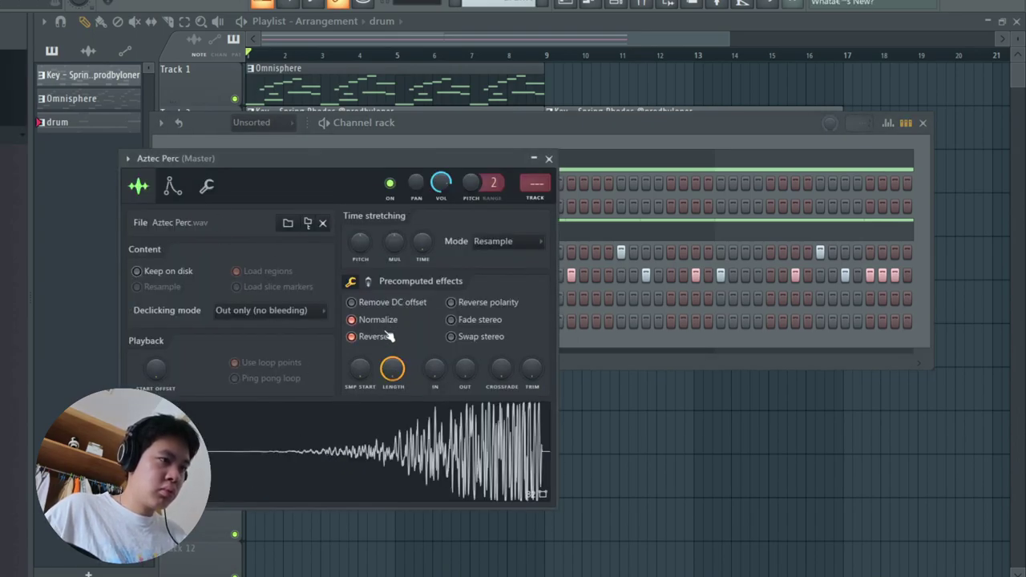
pyautogui.click(387, 341)
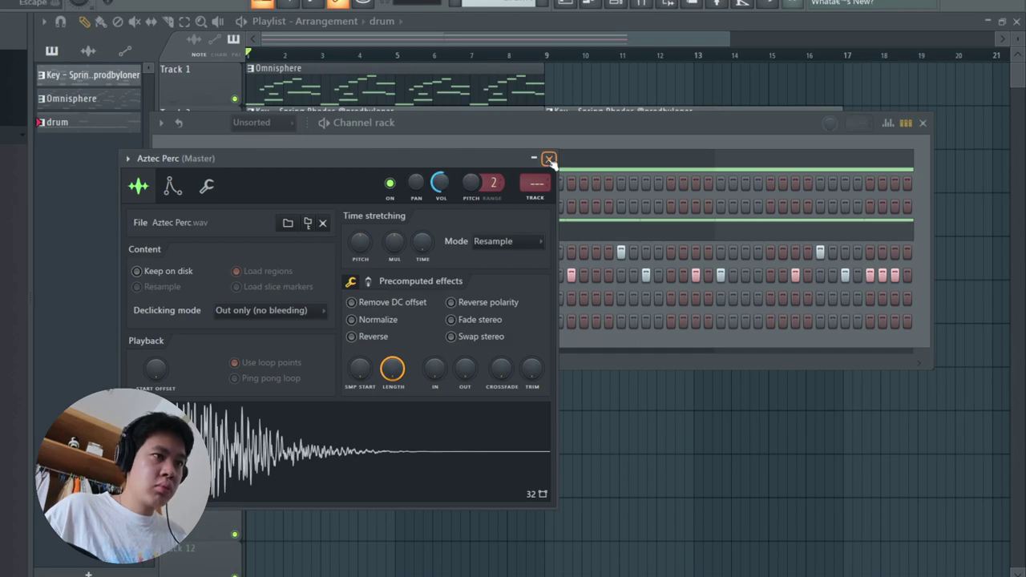
pyautogui.click(549, 159)
# Place Aztec Perc notes on C5 at the end of bar 1, early in bar 2 and early in bar 4.
pyautogui.rightClick(295, 321)
pyautogui.click(312, 319)
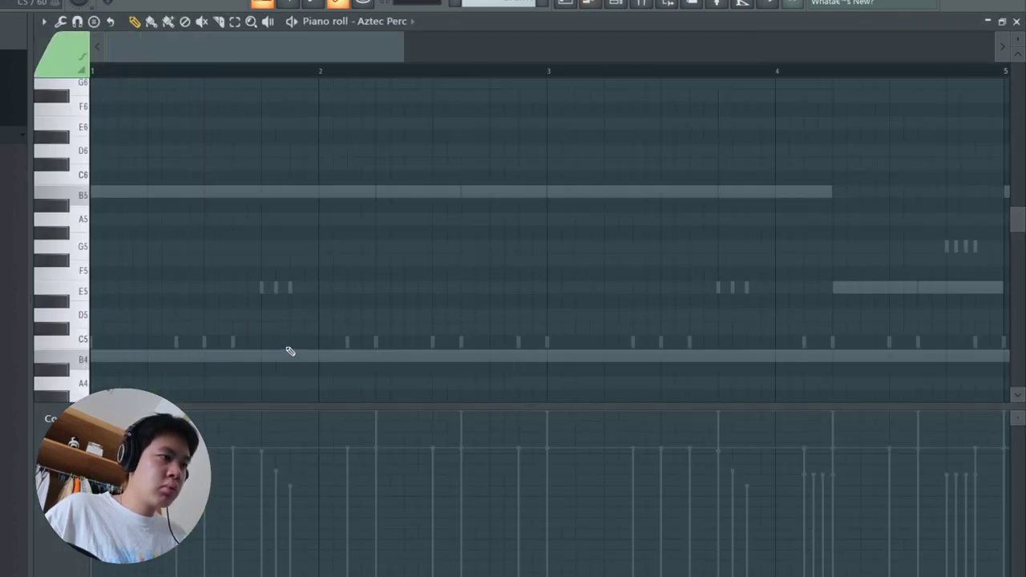
pyautogui.click(348, 342)
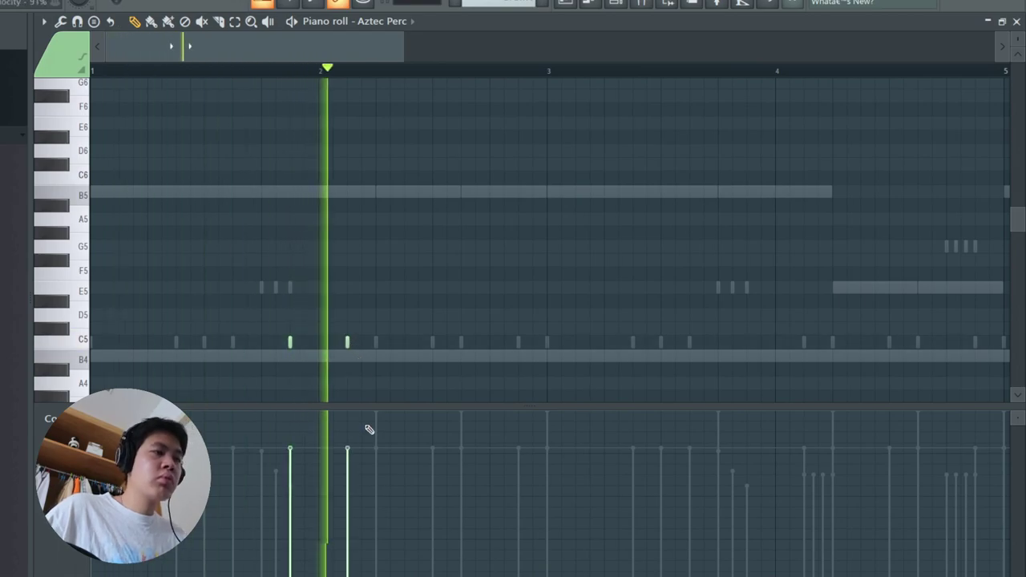
pyautogui.scroll(-4, 248, 271)
pyautogui.scroll(5, 281, 348)
pyautogui.click(412, 343)
# Duplicate the four-bar Aztec Perc pattern into bars 5 to 8 and deselect the copies.
pyautogui.scroll(-3, 417, 344)
pyautogui.moveTo(397, 72); pyautogui.dragTo(92, 73)
pyautogui.hotkey('ctrl', 'b')
pyautogui.hotkey('ctrl', 'd')
pyautogui.scroll(3, 492, 378)
# Add an Aztec Perc C5 note at the start of bar 8 and lower the velocity of the note right after it.
pyautogui.rightClick(515, 357)
pyautogui.rightClick(516, 358)
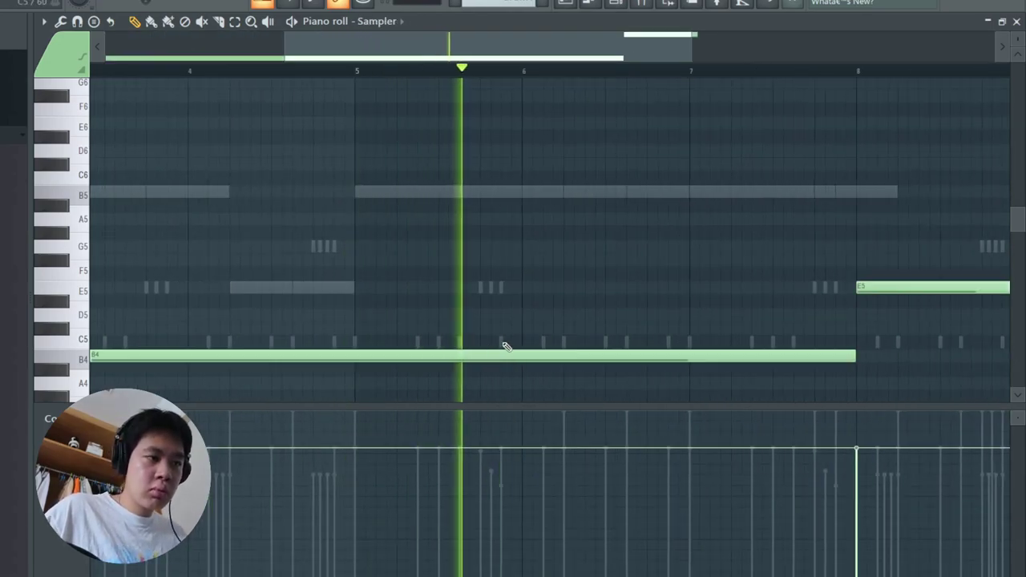
pyautogui.press('Escape')
pyautogui.rightClick(297, 315)
pyautogui.click(326, 323)
pyautogui.scroll(-3, 612, 355)
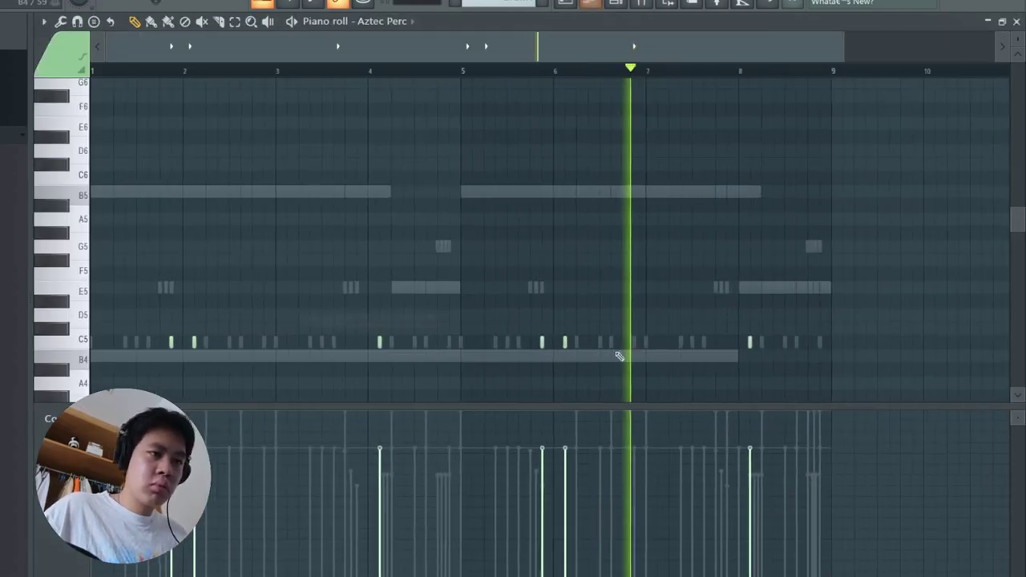
pyautogui.scroll(4, 741, 366)
pyautogui.scroll(-3, 556, 289)
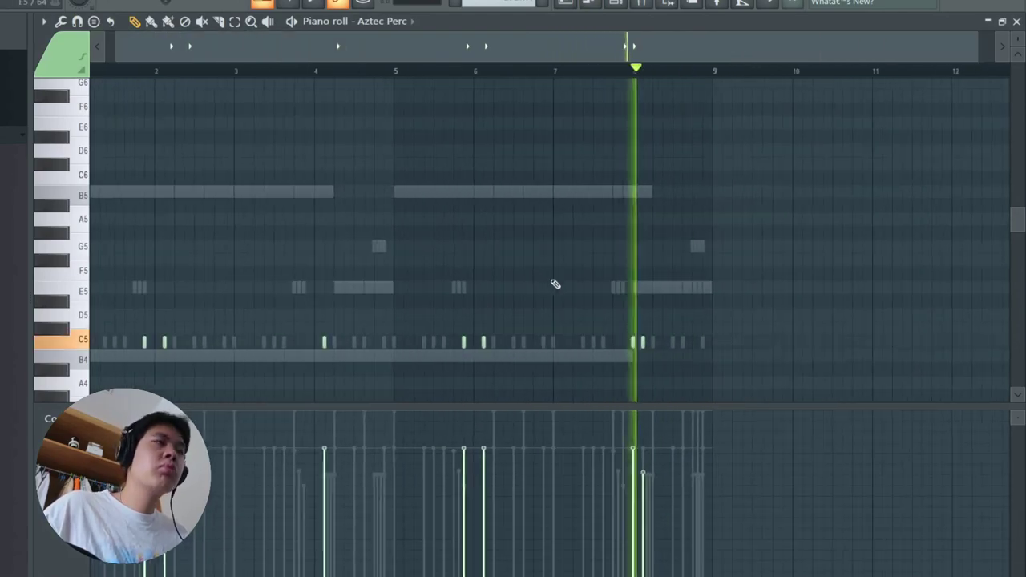
pyautogui.press('Escape')
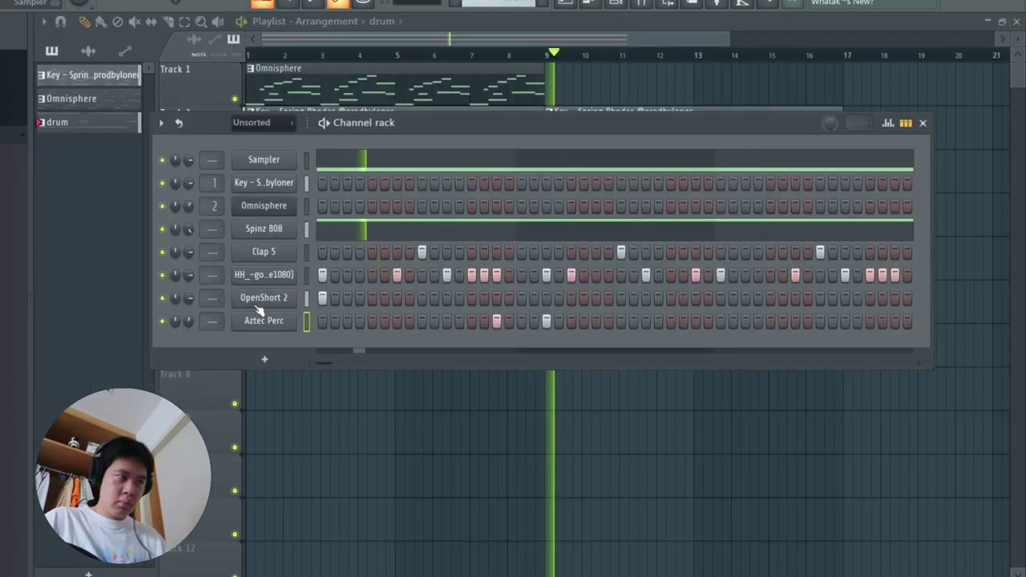
# Move the Aztec Perc channel above OpenShort 2 and cut the notes from the Sampler channel.
pyautogui.moveTo(257, 311); pyautogui.dragTo(276, 325)
pyautogui.hotkey('ctrl', 'x')
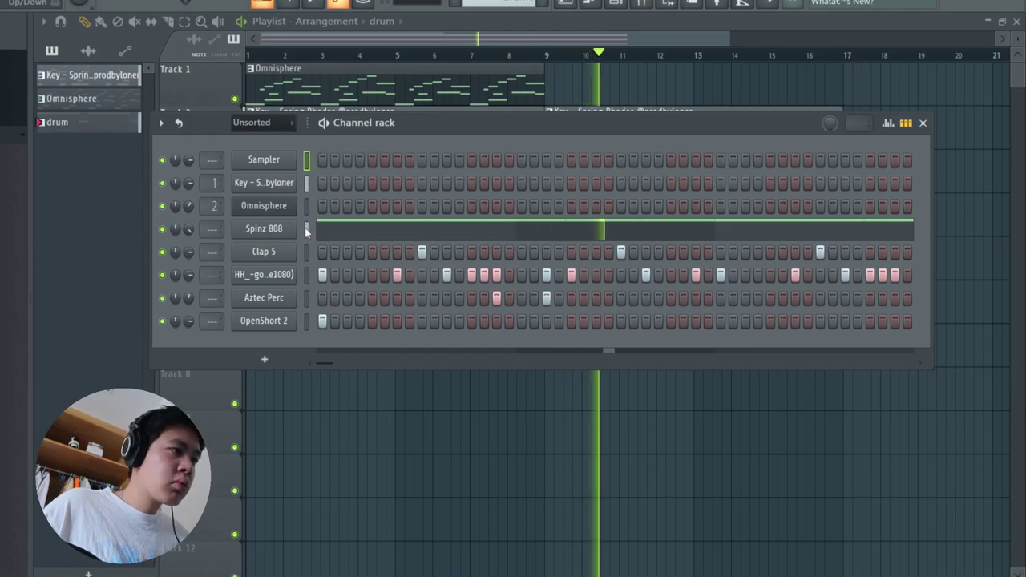
# Route the drum channels from Spinz 808 to OpenShort 2 to consecutive mixer tracks starting at insert 11.
pyautogui.moveTo(491, 192); pyautogui.dragTo(778, 195)
pyautogui.hotkey('ctrl', 'l')
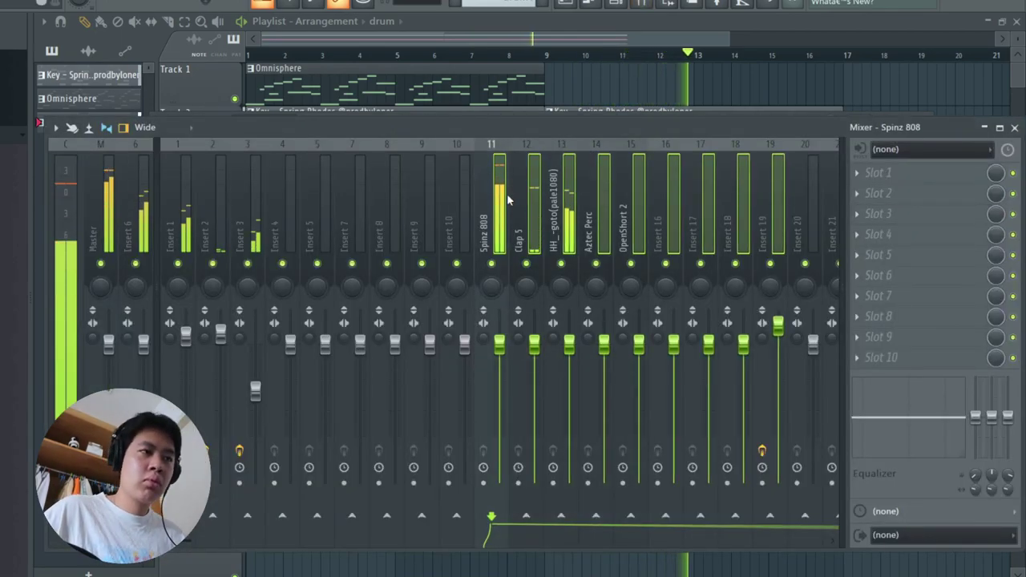
# Add Fruity Parametric EQ 2 to the Clap 5 mixer track and high-pass band 1 at about 208 Hz.
pyautogui.click(534, 341)
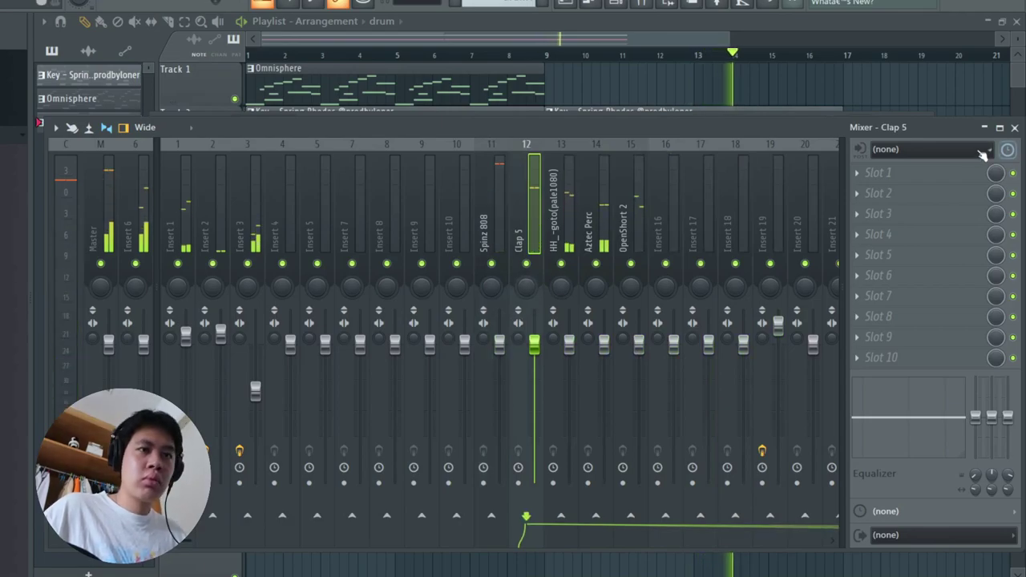
pyautogui.click(878, 172)
pyautogui.click(529, 520)
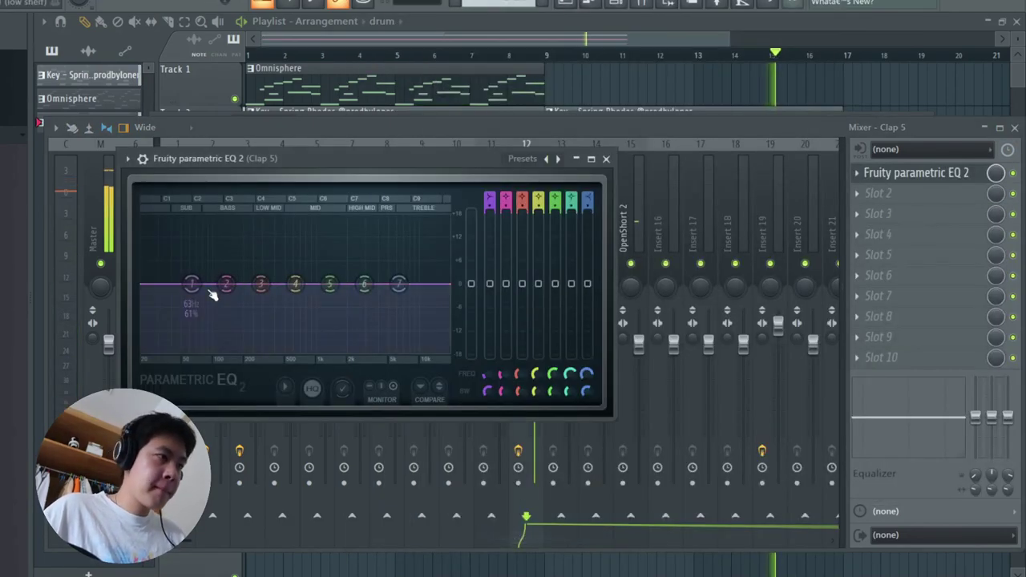
pyautogui.rightClick(192, 285)
pyautogui.moveTo(214, 322)
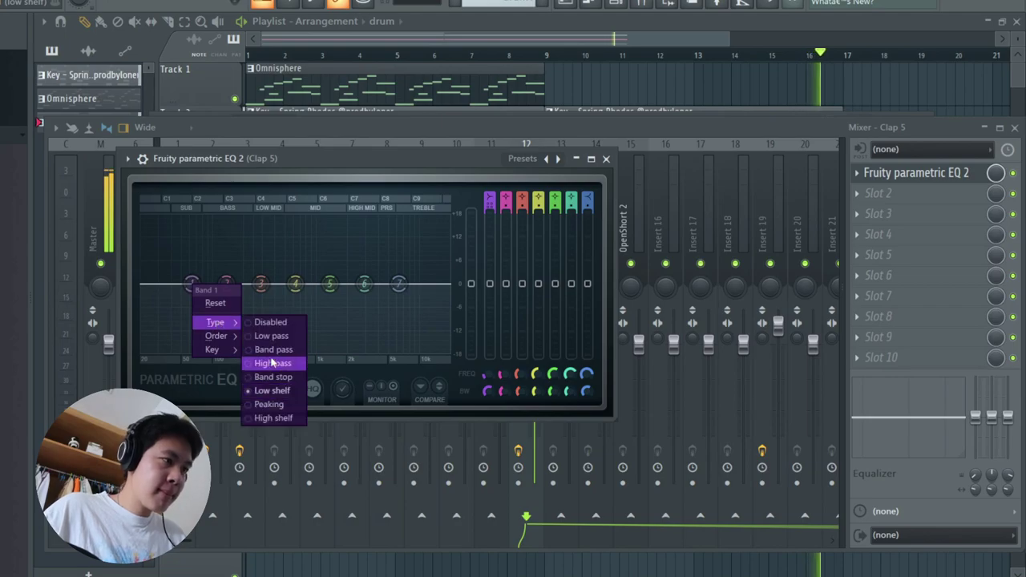
pyautogui.click(273, 364)
pyautogui.moveTo(192, 285); pyautogui.dragTo(247, 285)
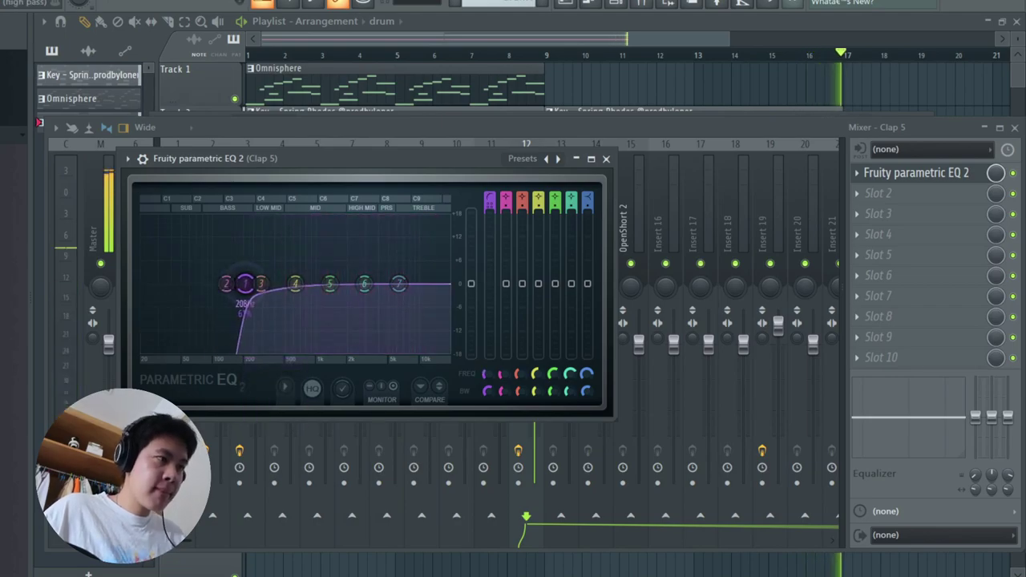
pyautogui.click(607, 158)
# Add Fruity Parametric EQ 2 to the hi-hat mixer track and high-pass band 1 at about 853 Hz.
pyautogui.click(597, 200)
pyautogui.click(553, 220)
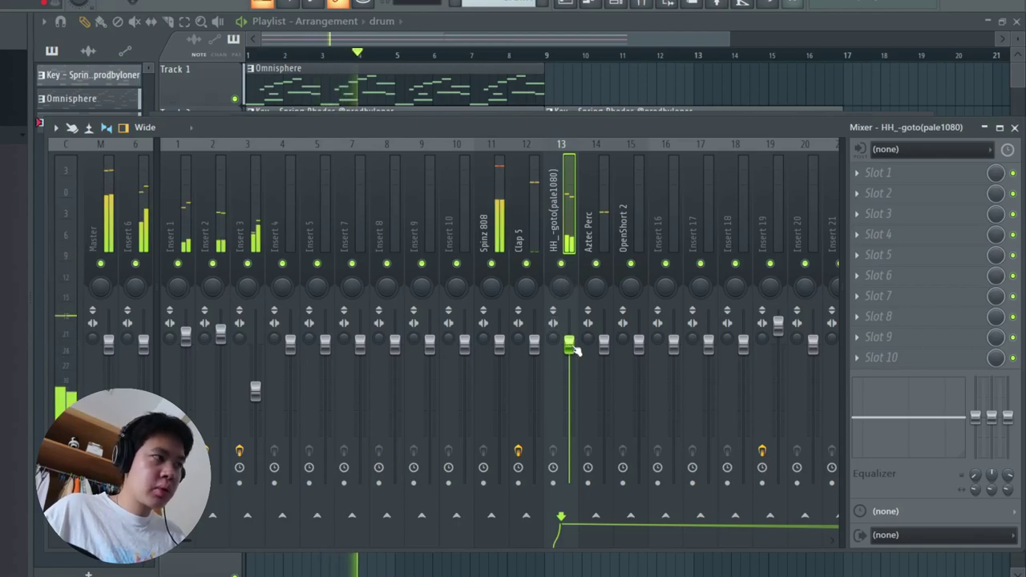
pyautogui.click(878, 173)
pyautogui.click(578, 535)
pyautogui.rightClick(231, 323)
pyautogui.moveTo(256, 374)
pyautogui.click(311, 375)
pyautogui.rightClick(231, 323)
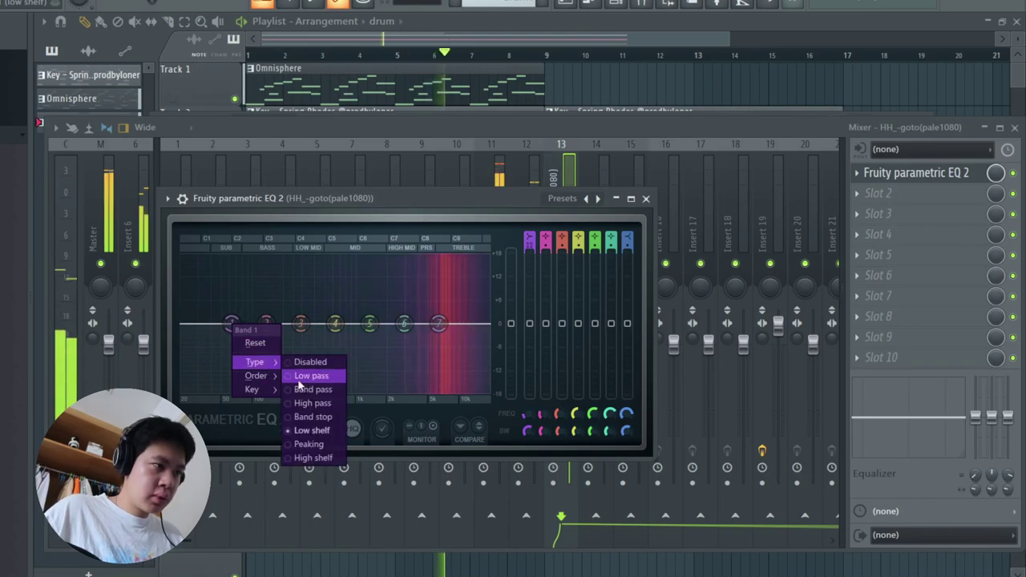
pyautogui.click(310, 401)
pyautogui.moveTo(231, 323); pyautogui.dragTo(348, 324)
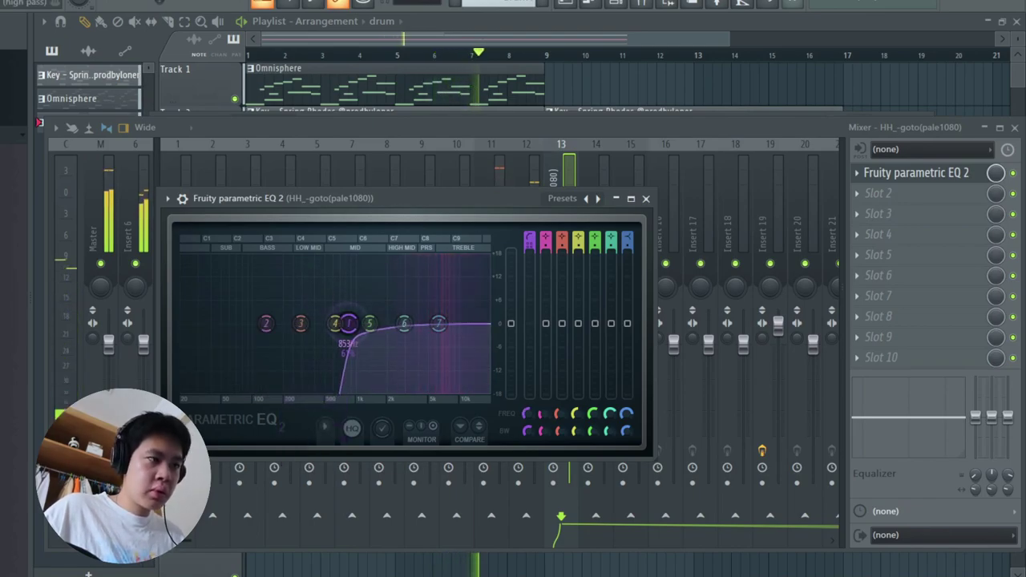
pyautogui.click(647, 198)
# Add AudioTrack Stereo to the hi-hat track with the compressor threshold at -9.2 and the output at 2.5.
pyautogui.press('F8')
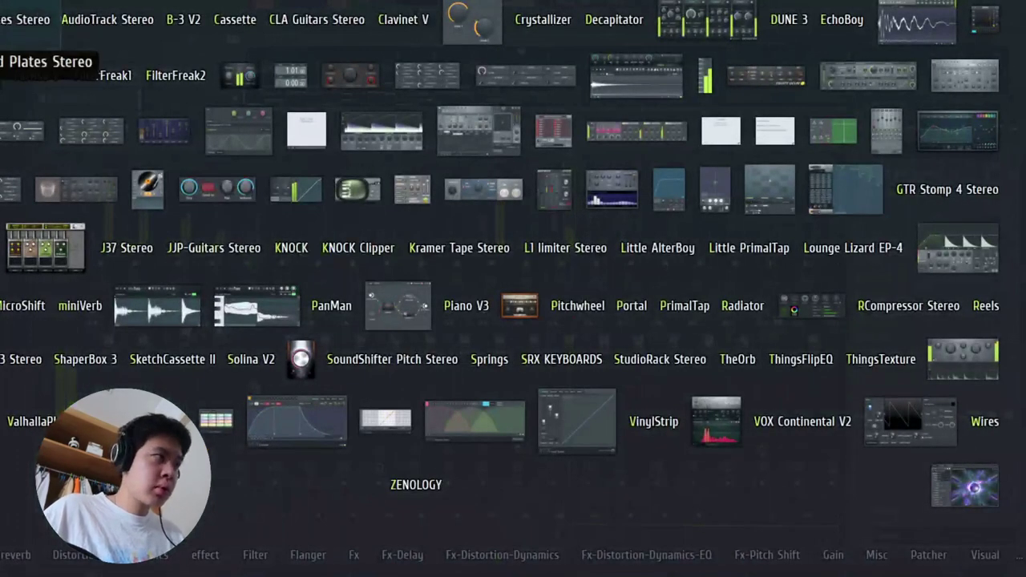
pyautogui.click(107, 19)
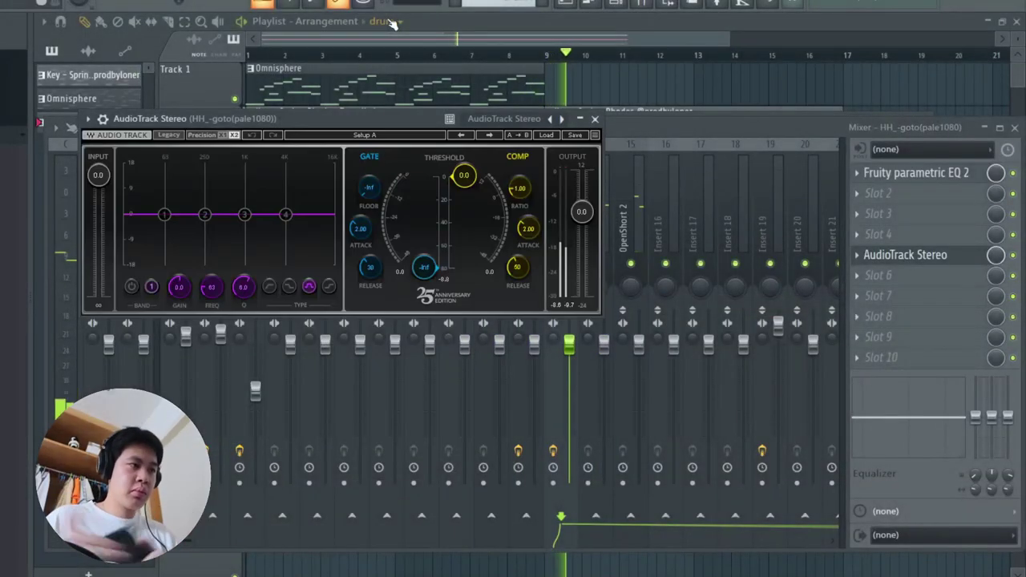
pyautogui.moveTo(465, 176); pyautogui.dragTo(471, 200)
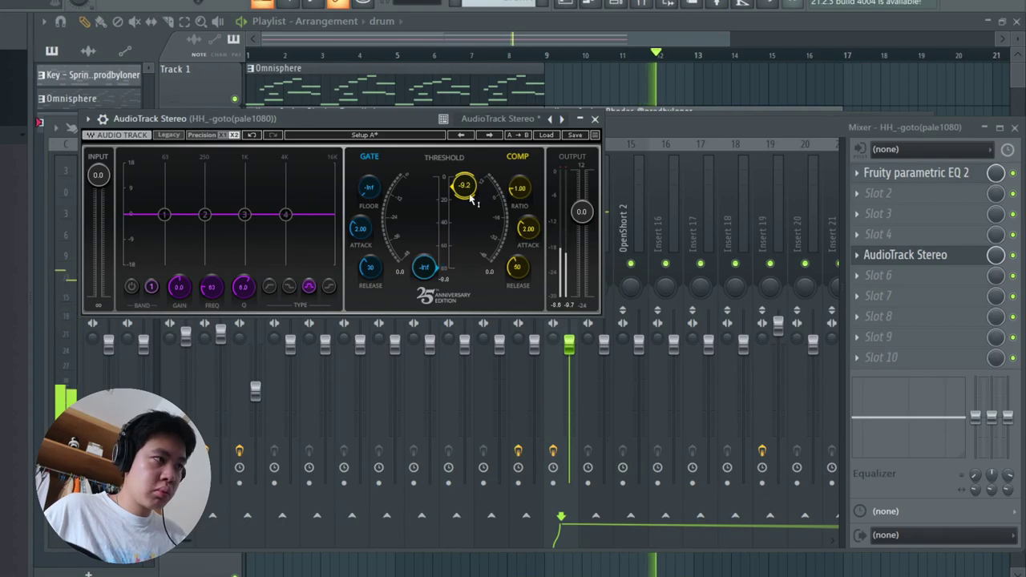
pyautogui.moveTo(587, 214); pyautogui.dragTo(587, 203)
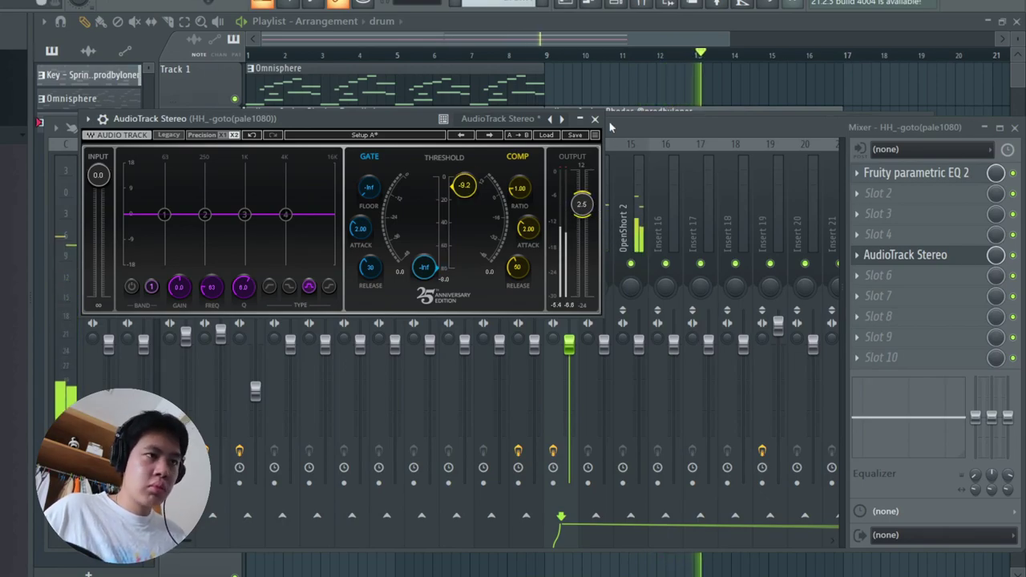
pyautogui.click(595, 119)
# Add Fruity Parametric EQ 2 to the Aztec Perc mixer track and high-pass band 1 at about 102 Hz.
pyautogui.click(603, 211)
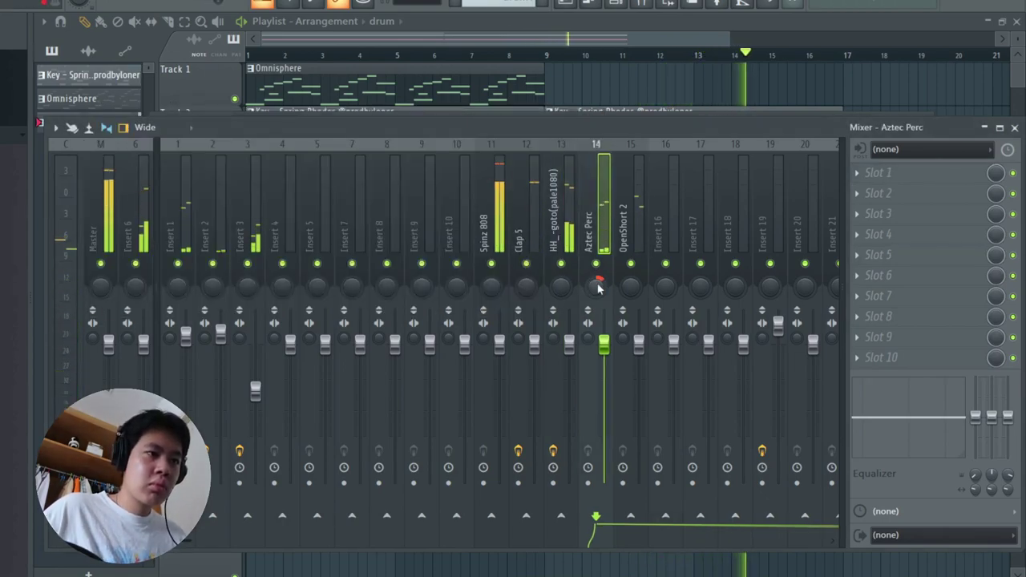
pyautogui.click(878, 172)
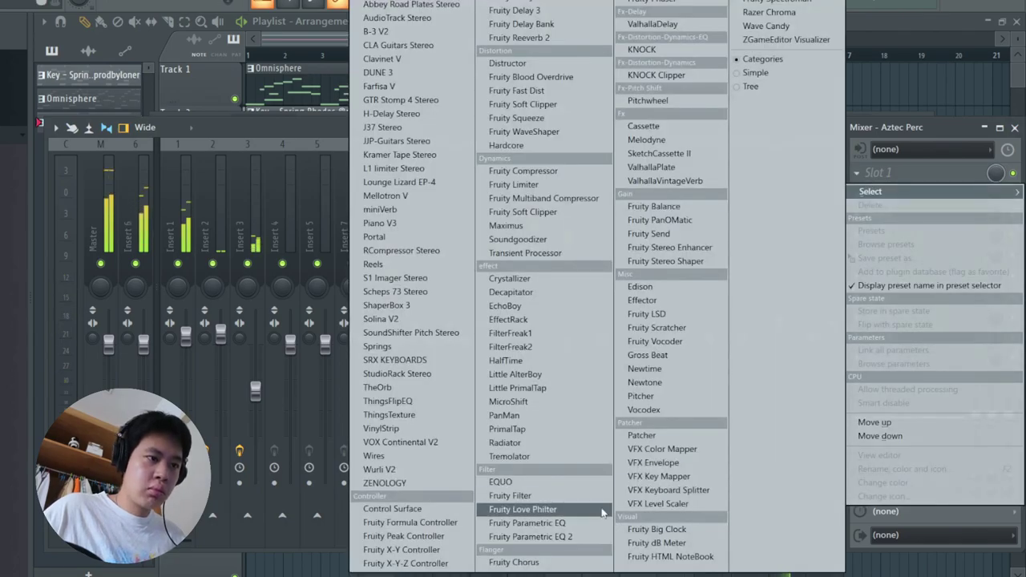
pyautogui.click(534, 535)
pyautogui.rightClick(112, 204)
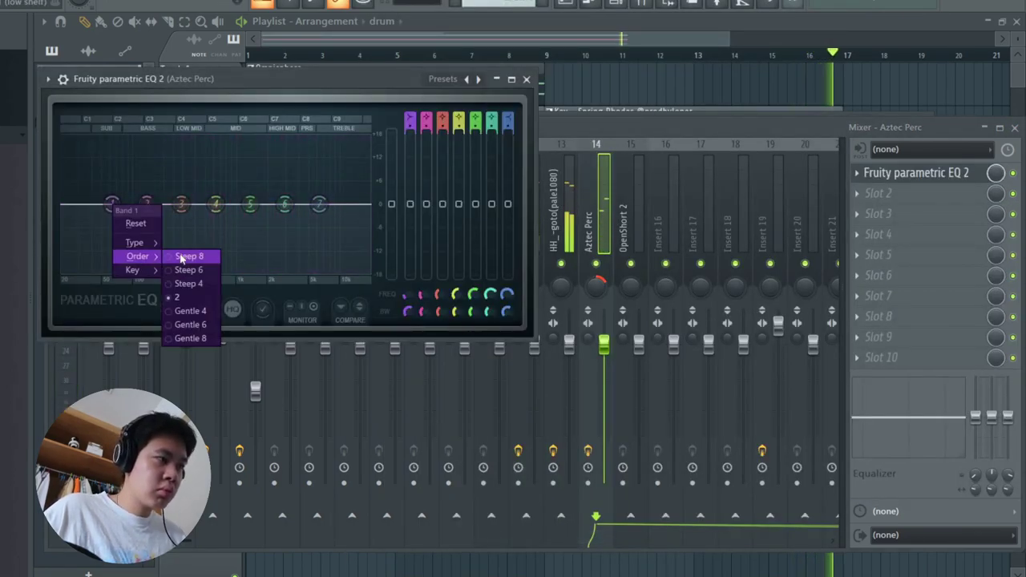
pyautogui.moveTo(136, 242)
pyautogui.click(195, 283)
pyautogui.moveTo(112, 204); pyautogui.dragTo(136, 205)
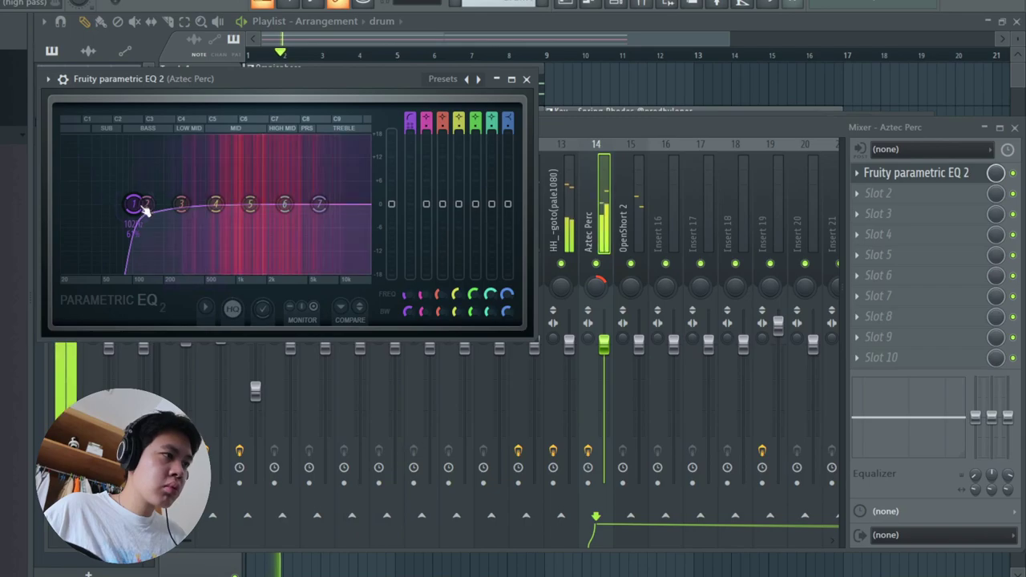
pyautogui.click(527, 78)
# Lower the OpenShort 2 mixer track's volume slightly and close the mixer.
pyautogui.click(633, 223)
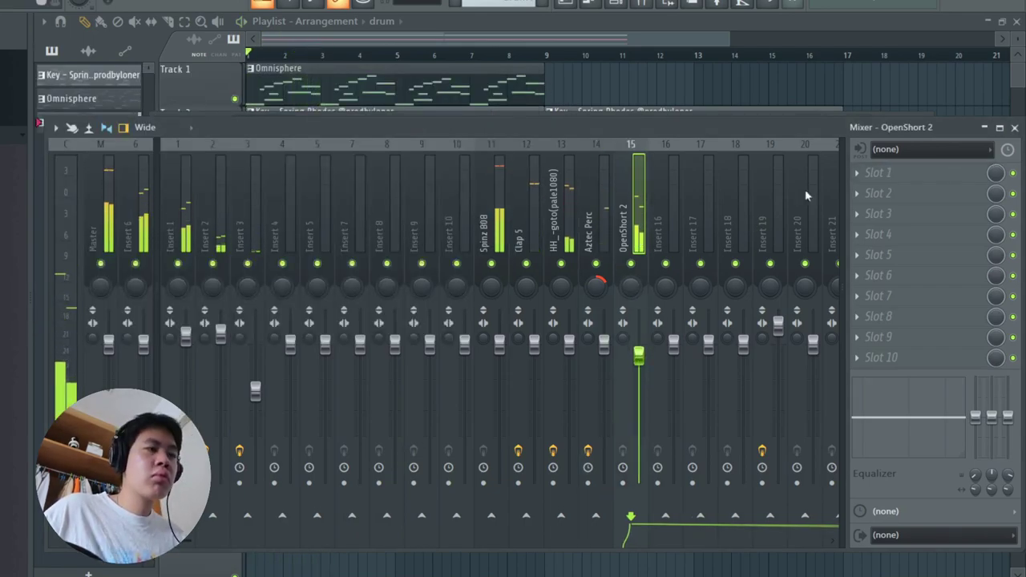
pyautogui.click(1015, 126)
pyautogui.press('F6')
# Duplicate the Omnisphere clip into bars 9 to 16 and move the SHIMA riff clips to start at bar 9.
pyautogui.scroll(-3, 586, 196)
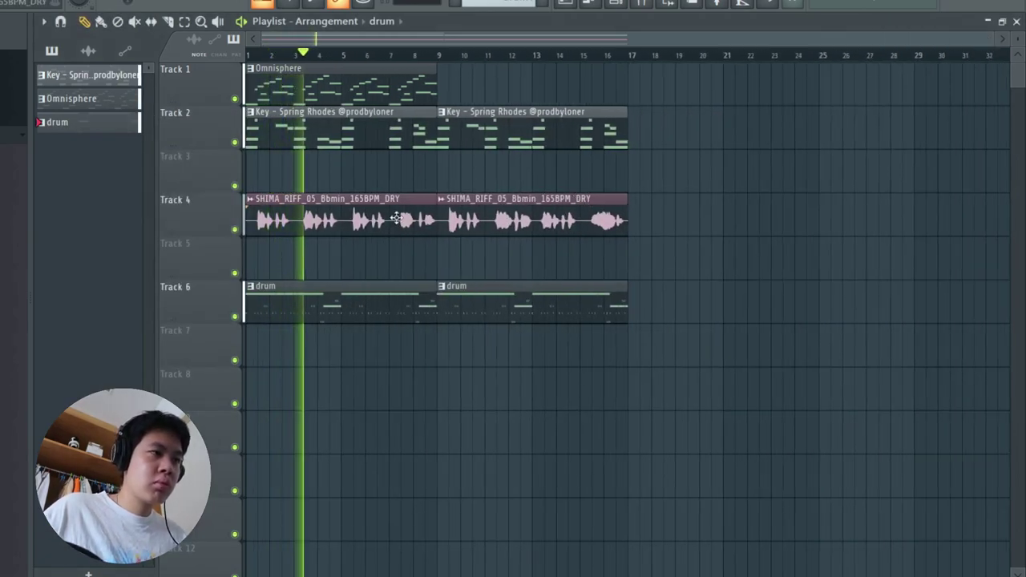
pyautogui.click(319, 102)
pyautogui.hotkey('ctrl', 'b')
pyautogui.press('space')
pyautogui.moveTo(632, 194); pyautogui.dragTo(377, 228)
pyautogui.moveTo(323, 214); pyautogui.dragTo(513, 219)
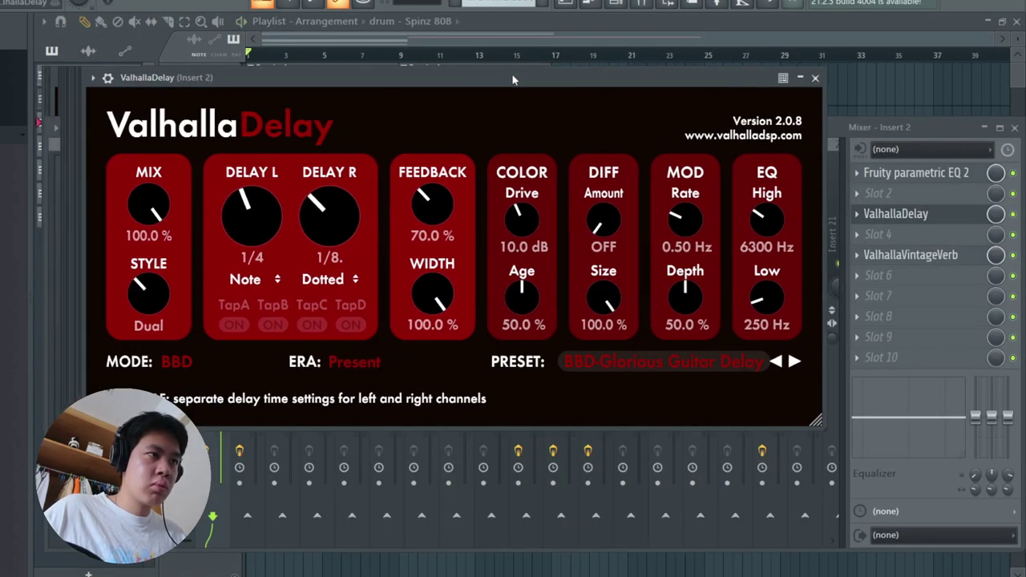
# Switch the ValhallaDelay on Insert 2 to the CLARITY-8th Guitarr Ping-Pong preset.
pyautogui.moveTo(493, 127); pyautogui.dragTo(498, 188)
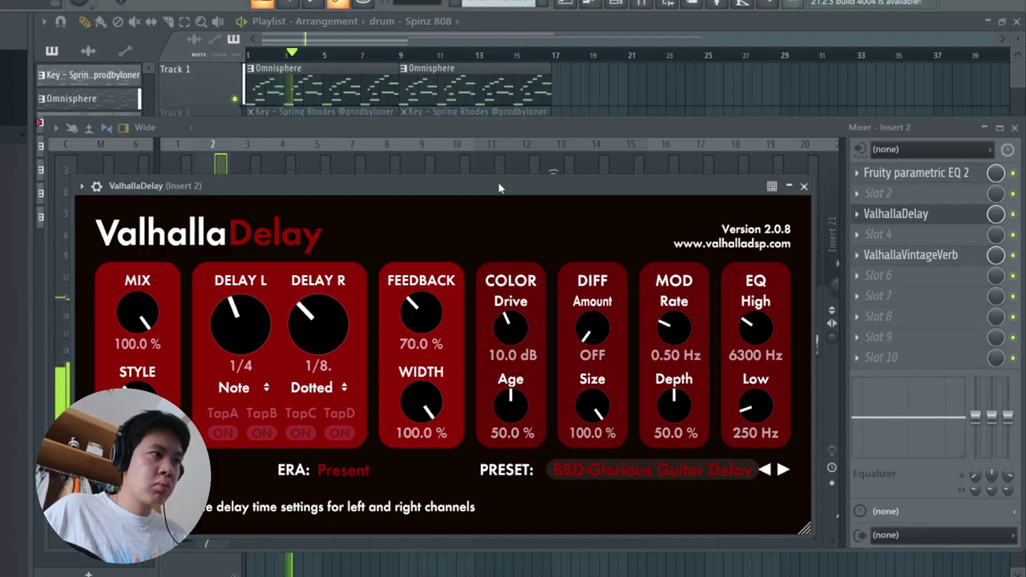
pyautogui.click(782, 469)
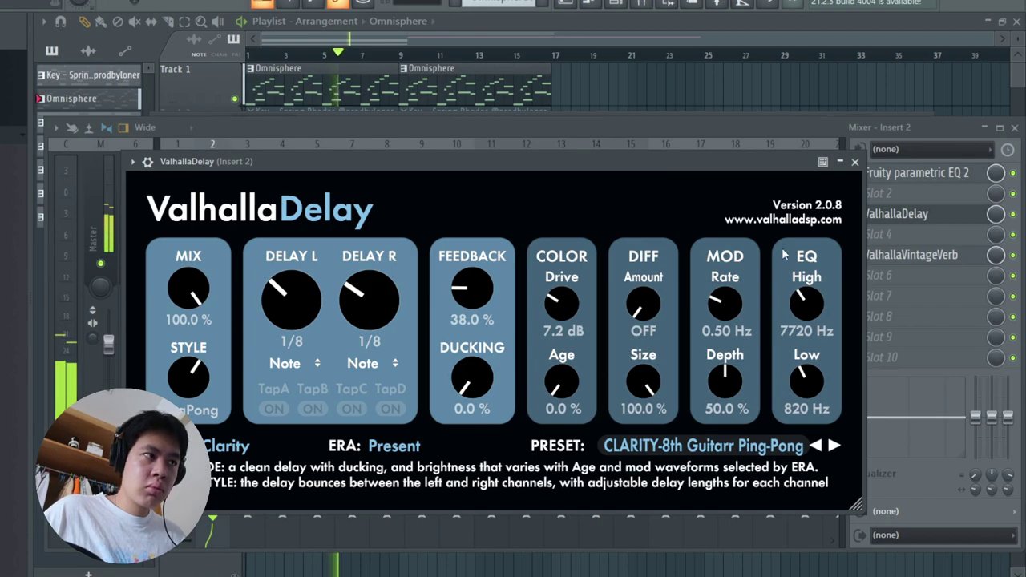
pyautogui.click(588, 82)
# Stop playback and unmute the Spring Rhodes track in the playlist.
pyautogui.scroll(5, 298, 232)
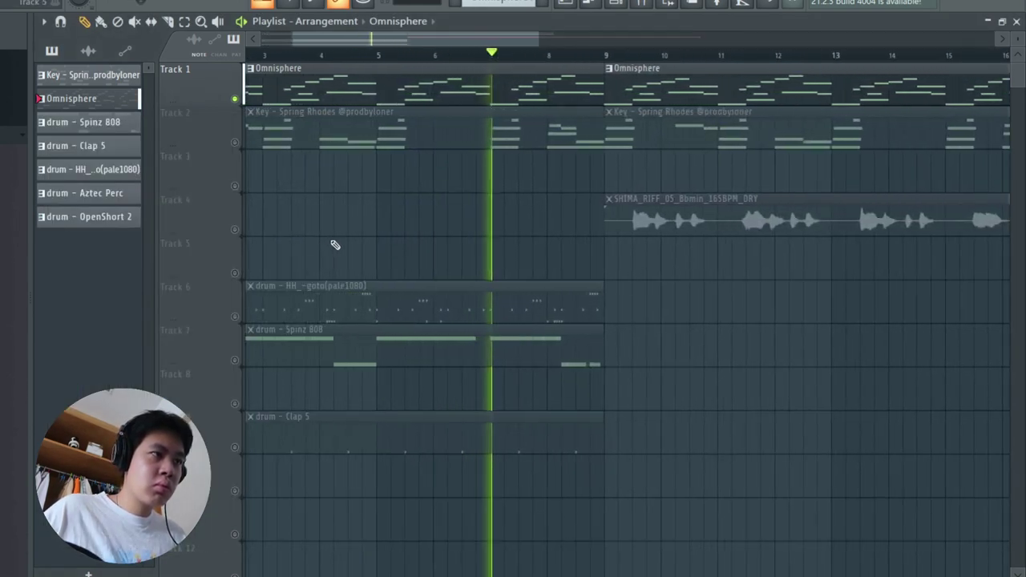
pyautogui.press('space')
pyautogui.click(234, 142)
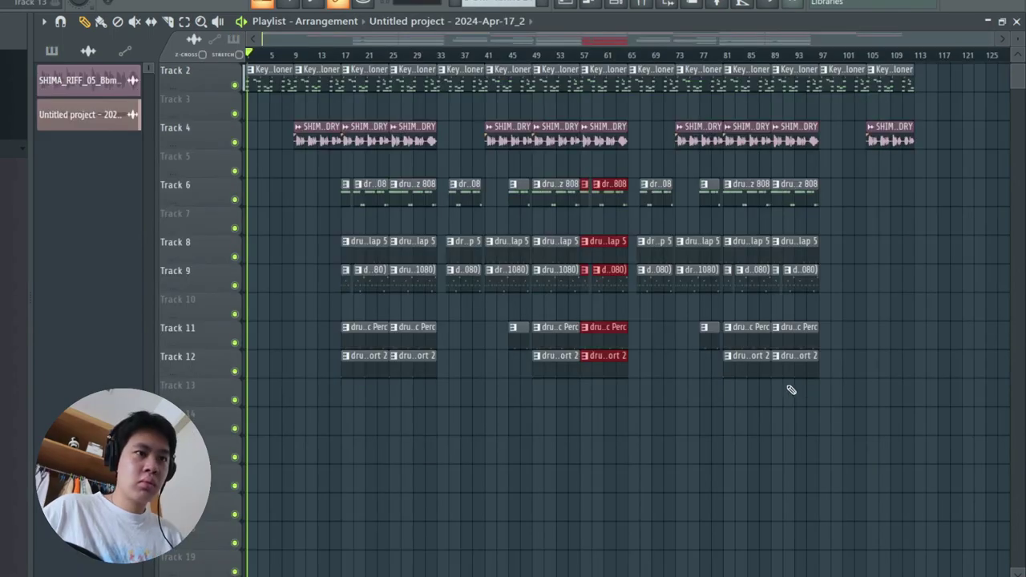
# Delete the drum clips on Tracks 6 to 12 in bars 81 to 96.
pyautogui.moveTo(818, 369); pyautogui.dragTo(774, 179)
pyautogui.press('Delete')
pyautogui.moveTo(371, 368); pyautogui.dragTo(322, 182)
pyautogui.moveTo(783, 181); pyautogui.dragTo(736, 384)
pyautogui.press('Delete')
# Place a copy of the drum section with split 808 and hi-hat clips in bars 81 to 88 and duplicate it into bars 89 to 96.
pyautogui.moveTo(374, 406); pyautogui.dragTo(756, 195)
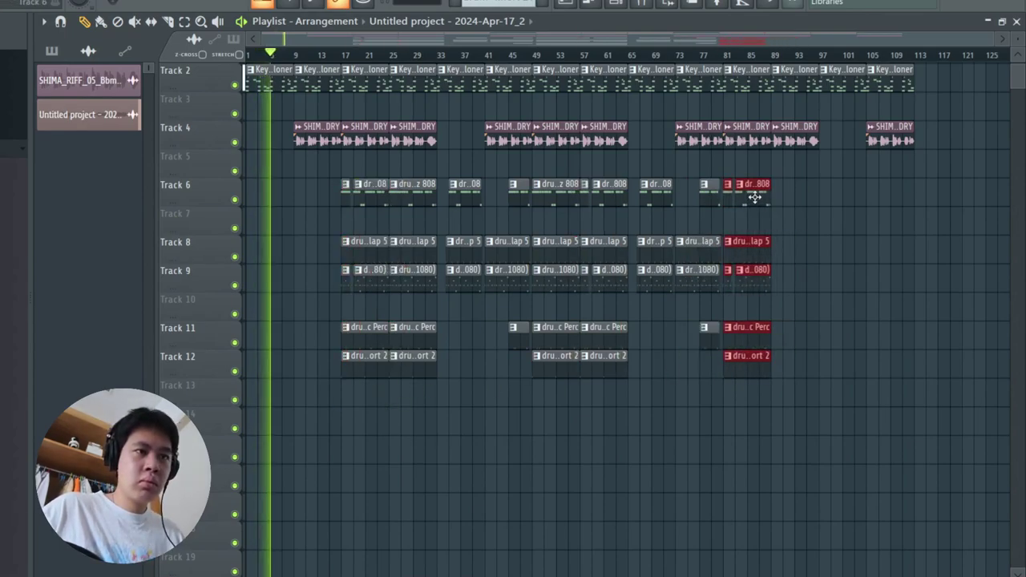
pyautogui.hotkey('ctrl', 'b')
pyautogui.keyDown('ctrl'); pyautogui.click(944, 365); pyautogui.keyUp('ctrl')
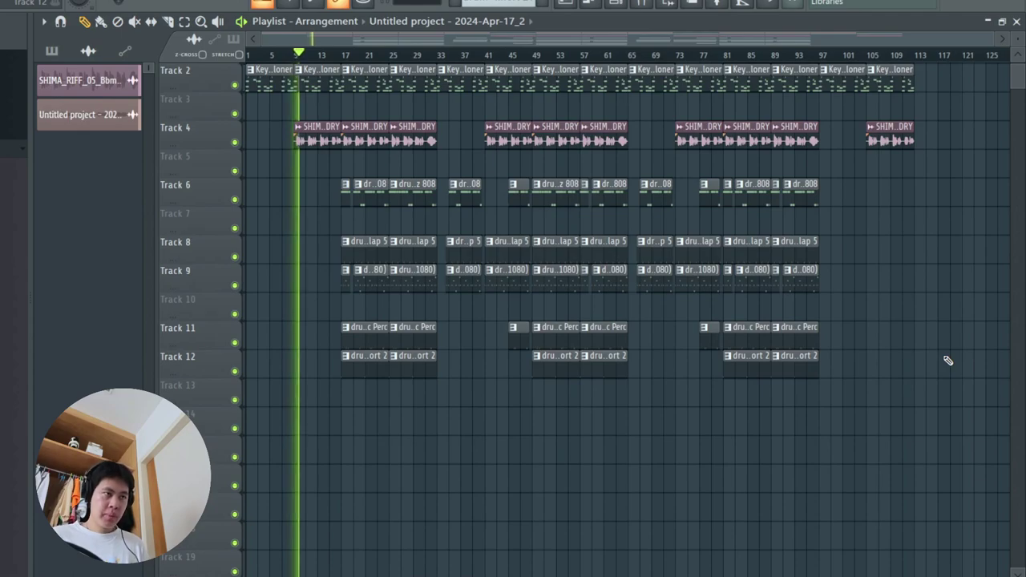
pyautogui.scroll(1, 419, 245)
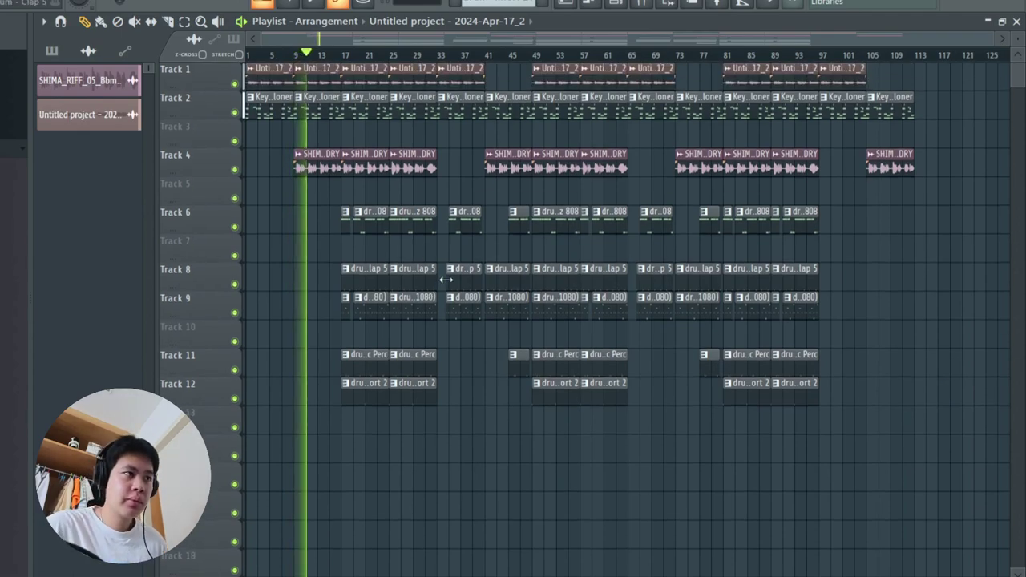
# Lower the volume of mixer Insert 6 slightly and close the mixer.
pyautogui.press('F9')
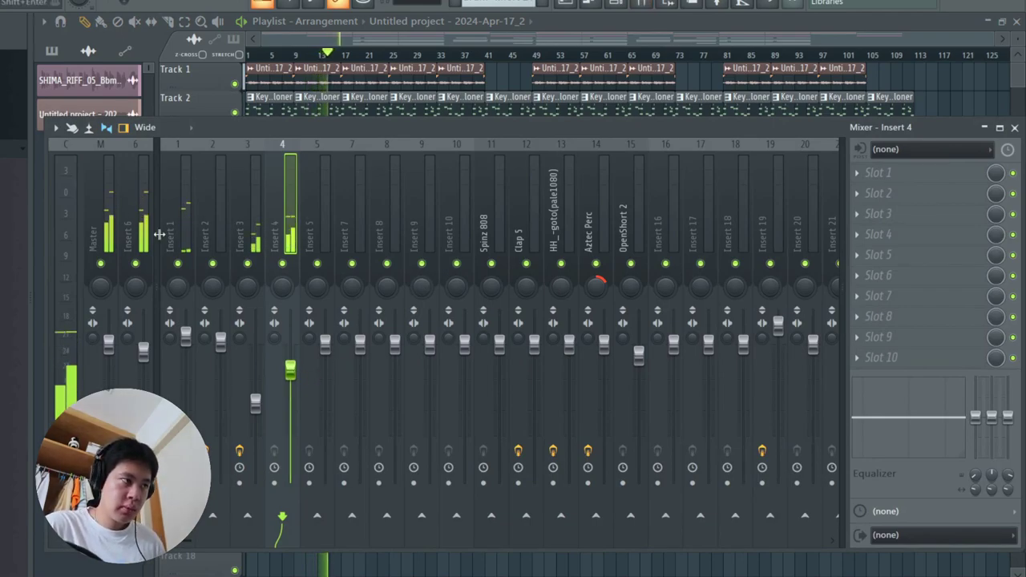
pyautogui.click(146, 205)
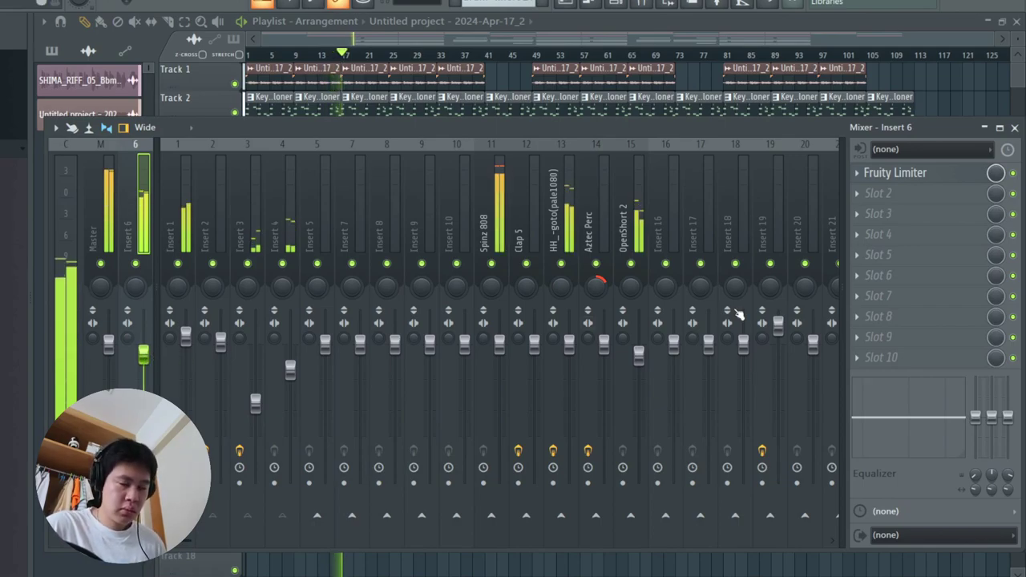
pyautogui.press('F9')
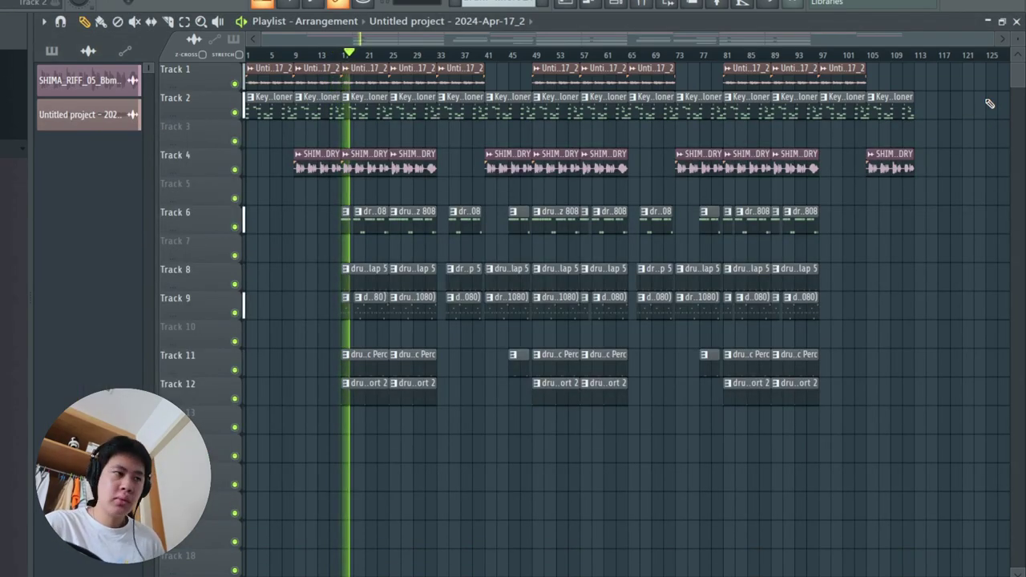